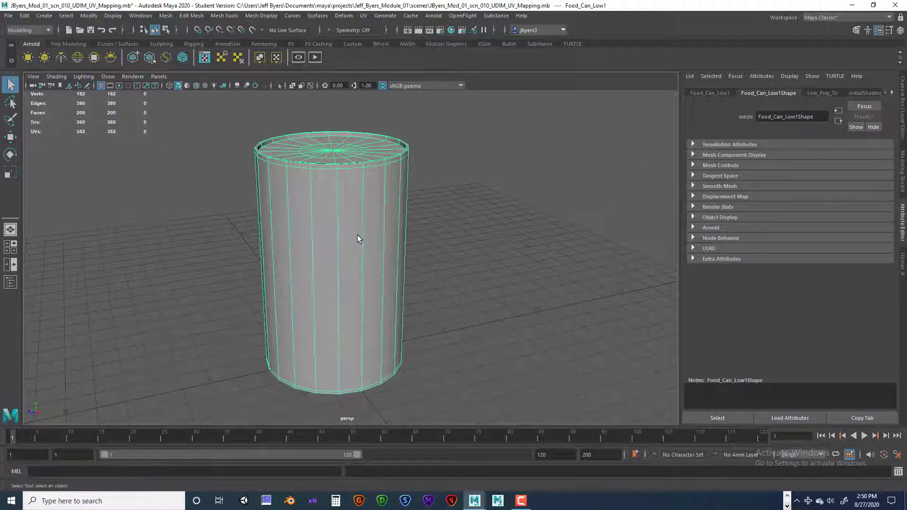
Toggle the can layers' visibility to compare them, leaving Low_Poly hidden and Low_Poly_Tri visible
key(ctrl+a)
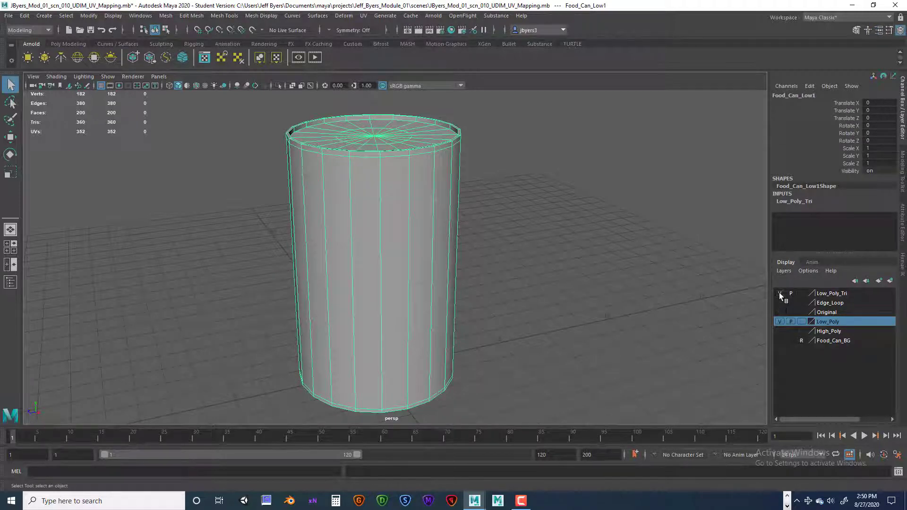
click(779, 294)
click(780, 293)
click(800, 340)
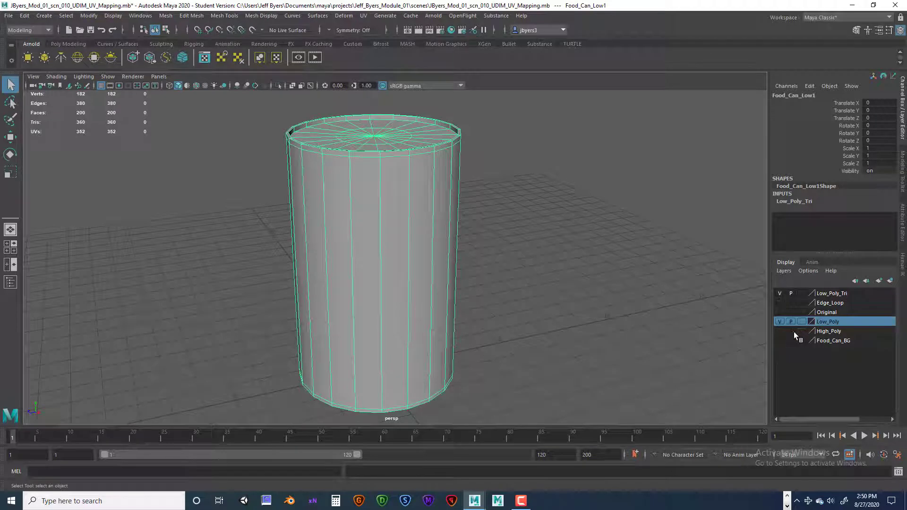
click(780, 293)
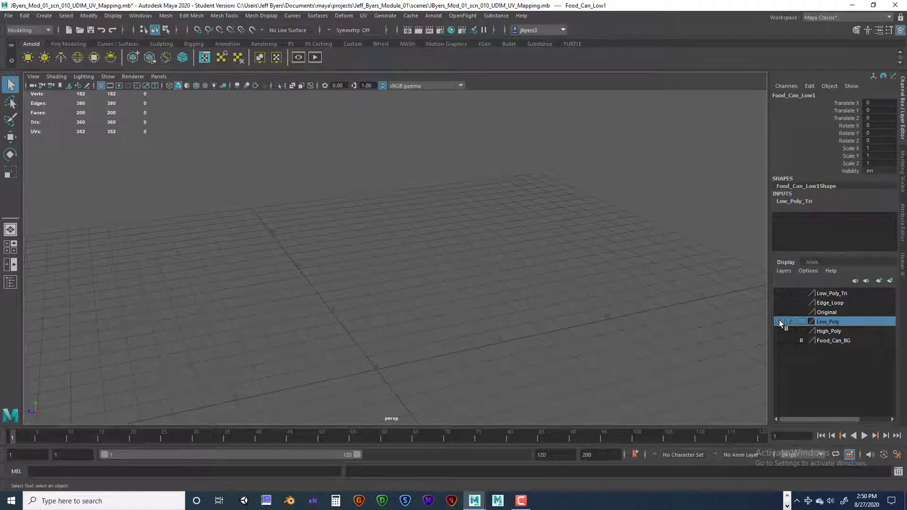
click(779, 321)
click(780, 294)
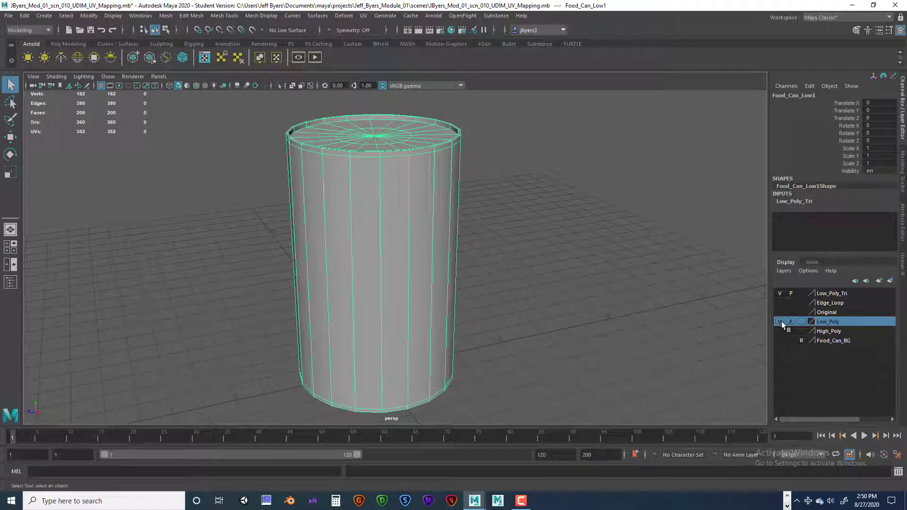
alt+drag(384, 167, 403, 196)
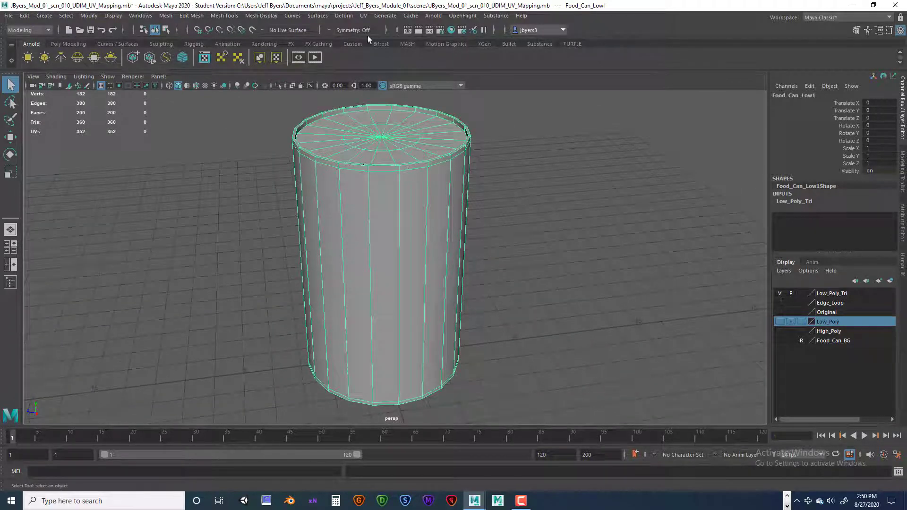
Examine the low-poly can's UV layout across the UDIM tiles in the UV Editor, then close the UV windows
click(364, 15)
click(369, 33)
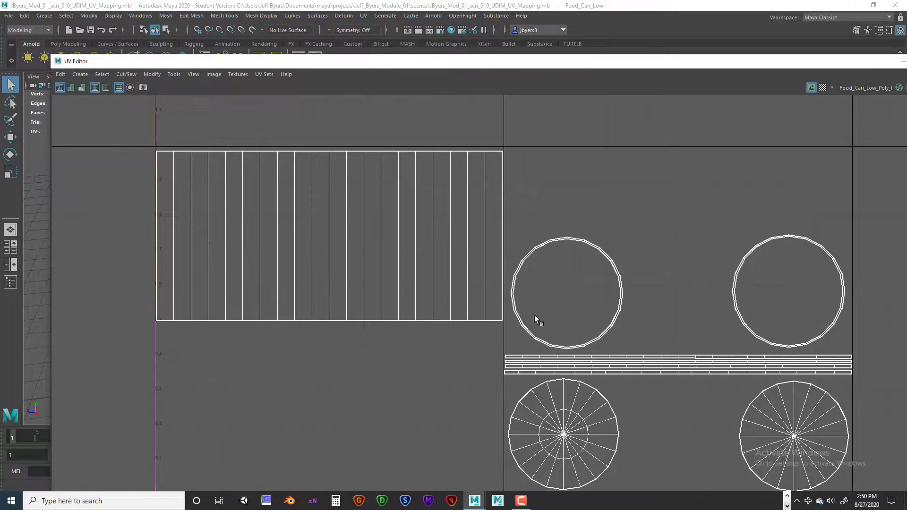
drag(668, 62, 555, 66)
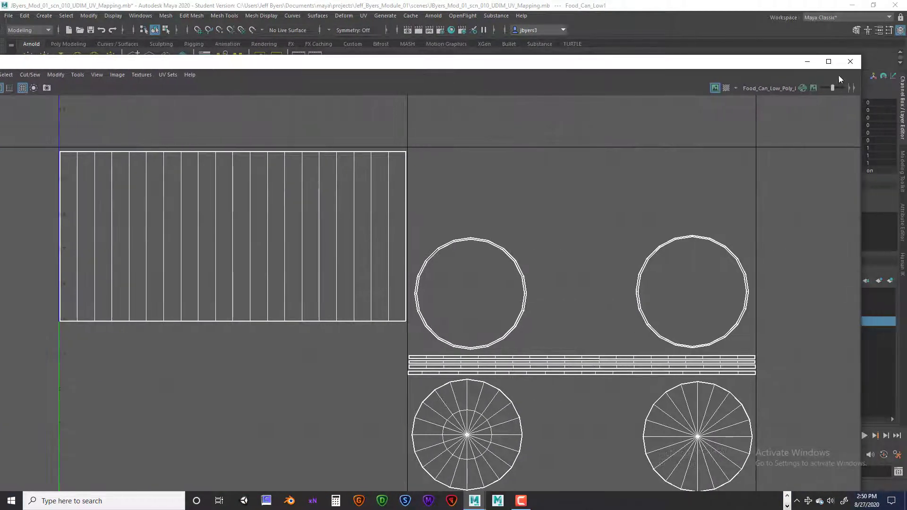
click(849, 63)
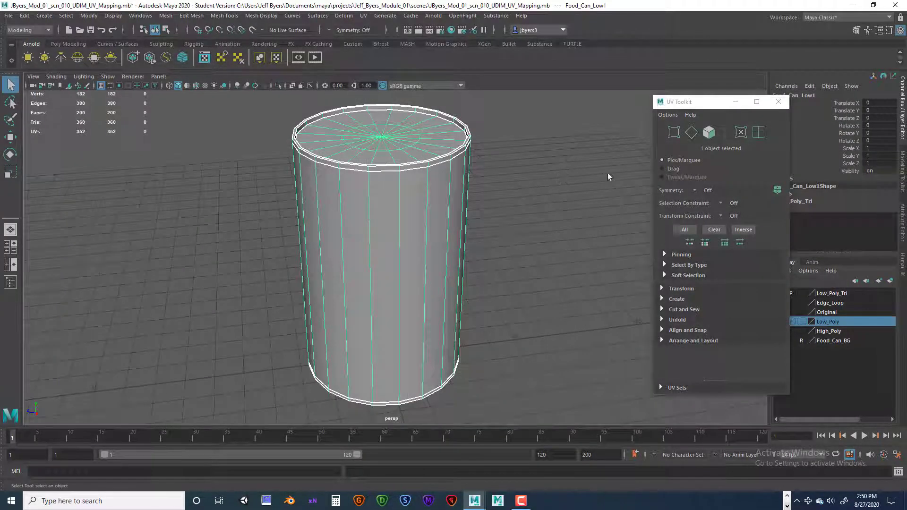
click(778, 102)
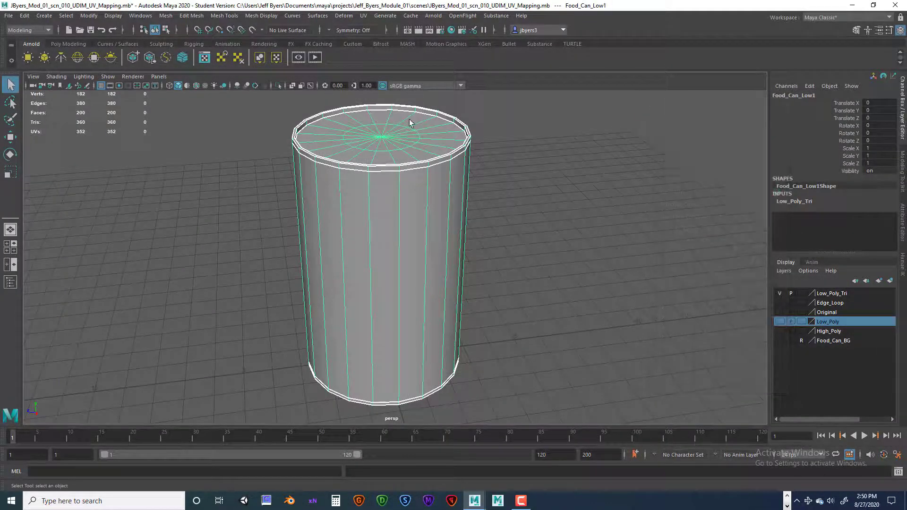
Assign a new Arnold aiStandardSurface material to the low-poly can
right_click(382, 147)
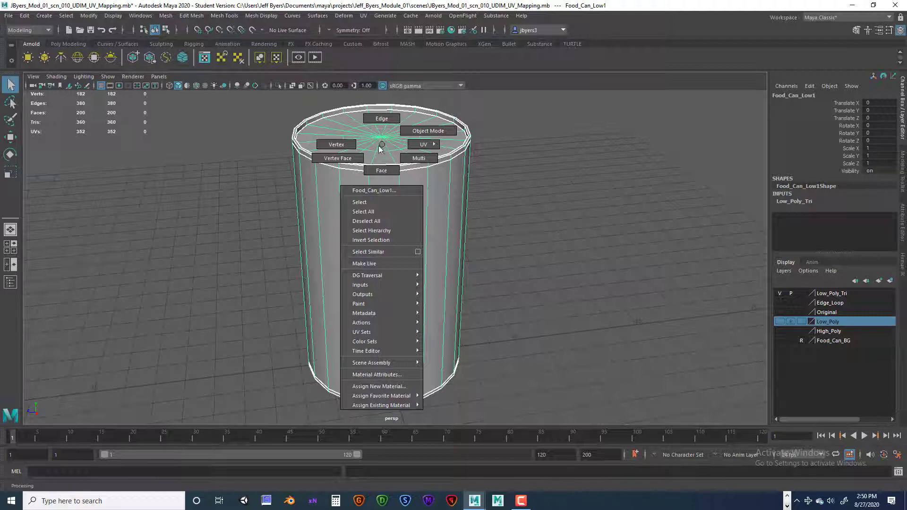
click(384, 388)
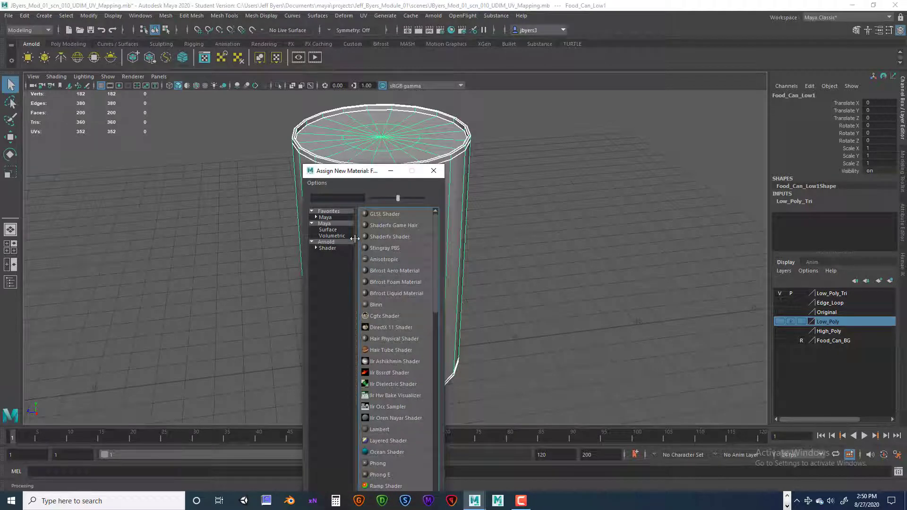
click(326, 242)
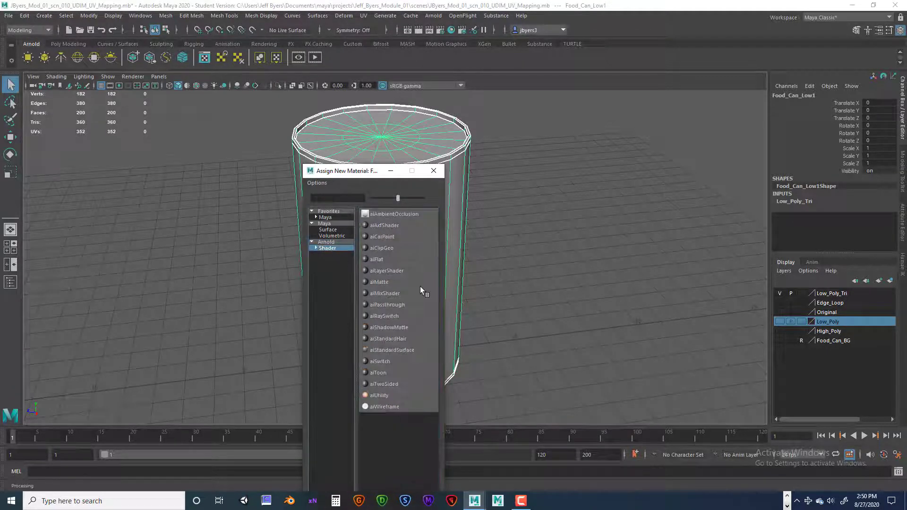
click(398, 351)
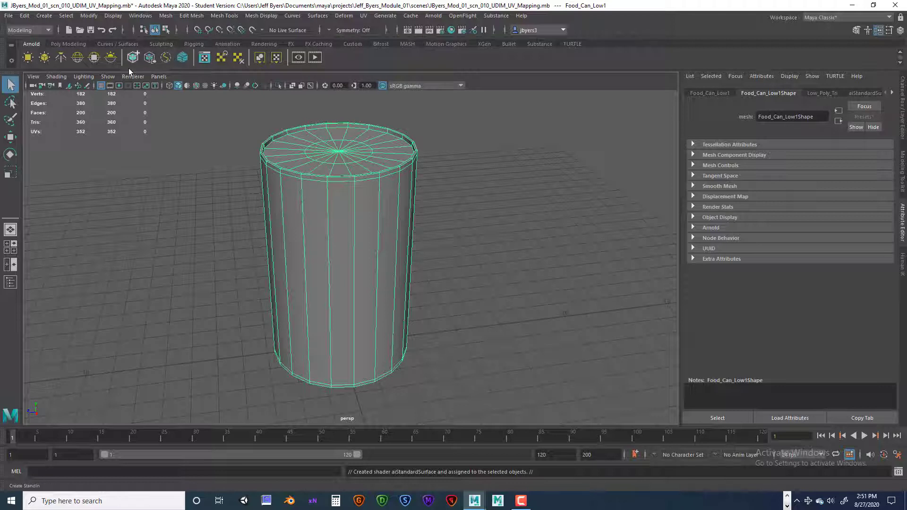
Rename the can's aiStandardSurface material as Food_Can_TX and set its base weight to 1.000
click(68, 43)
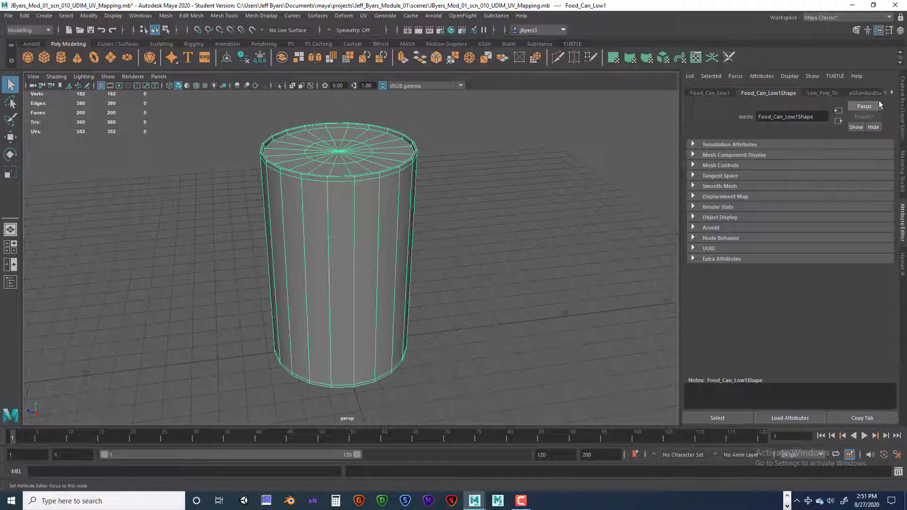
click(892, 93)
click(852, 93)
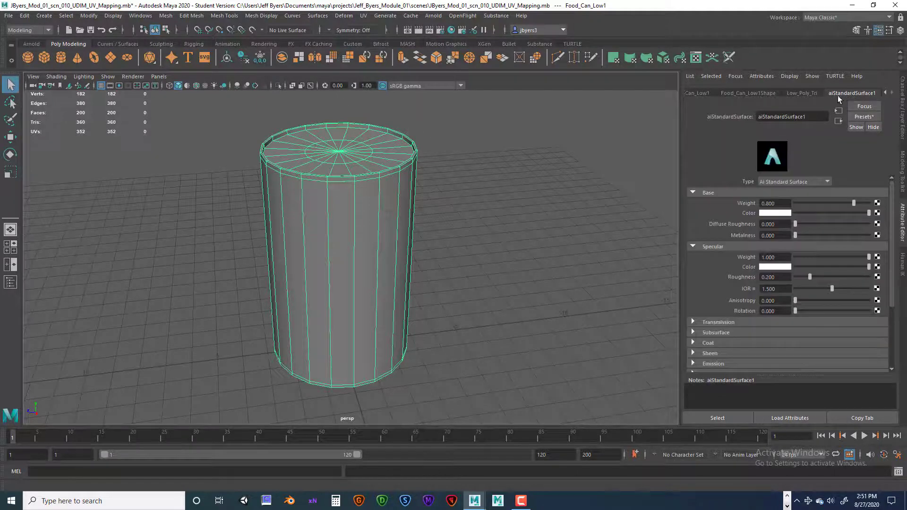
click(885, 93)
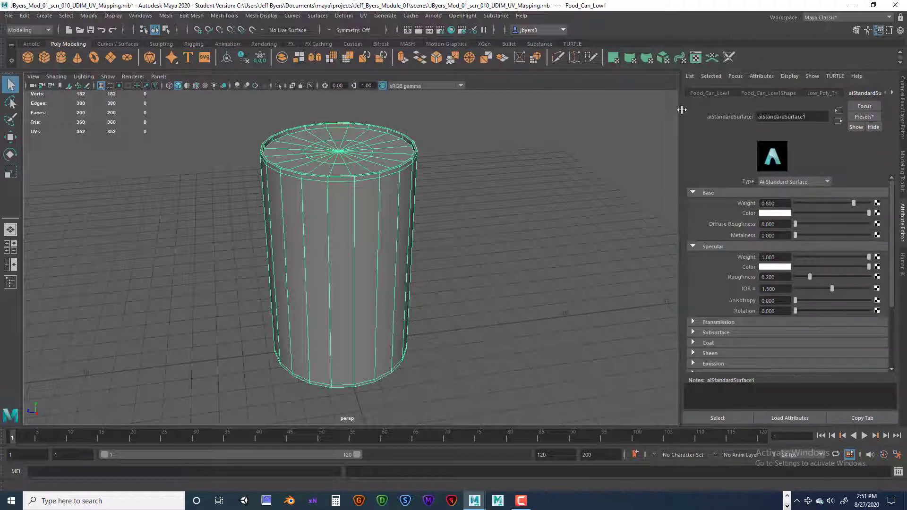
drag(681, 111, 550, 114)
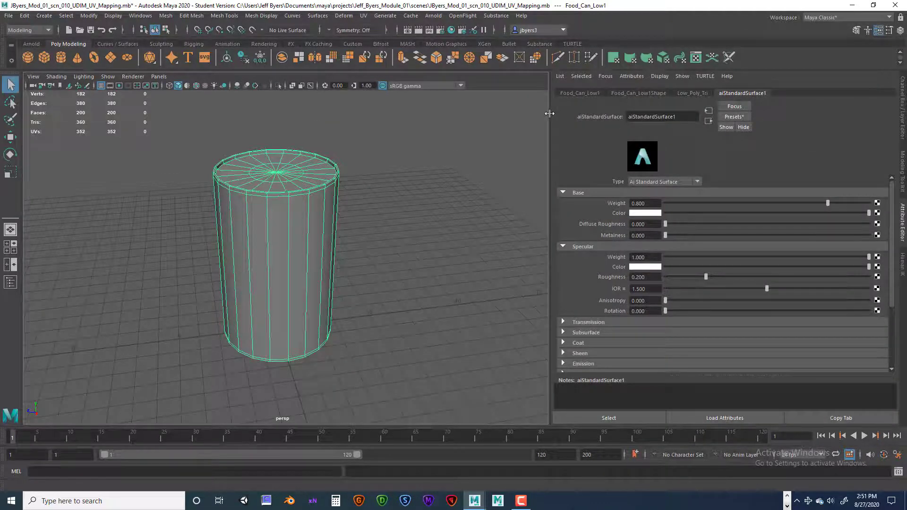
drag(555, 116, 680, 113)
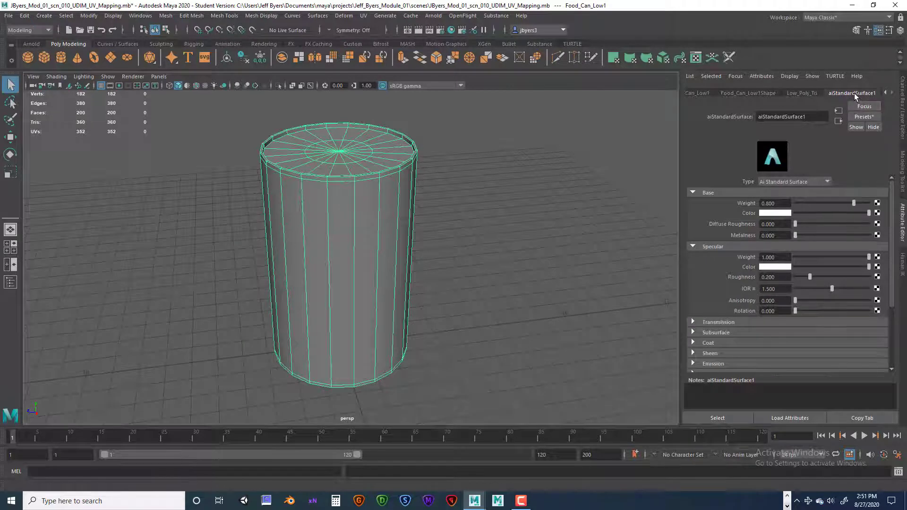
drag(809, 117, 749, 115)
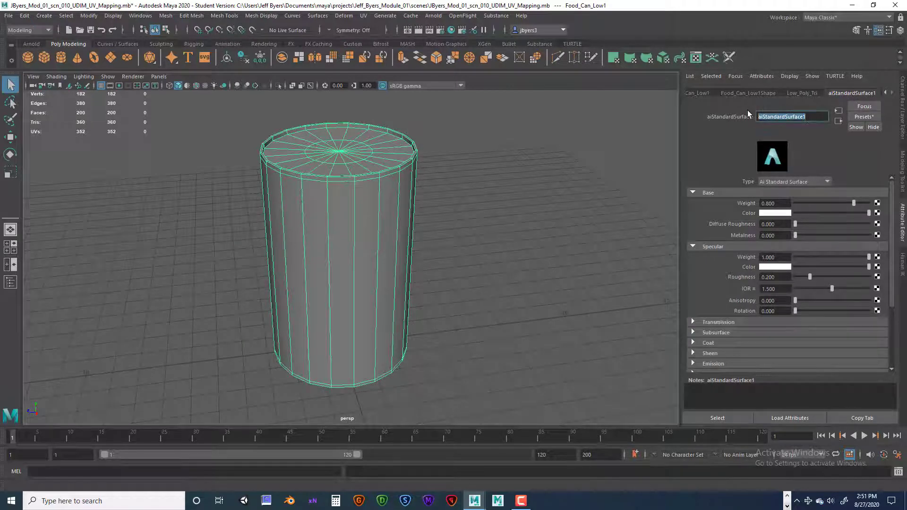
text(Food_Can_TX)
key(Return)
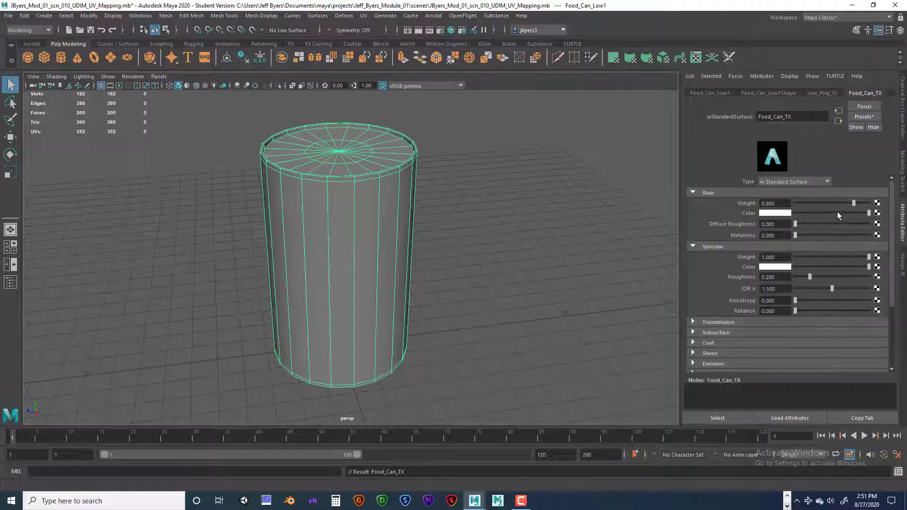
drag(853, 204, 881, 207)
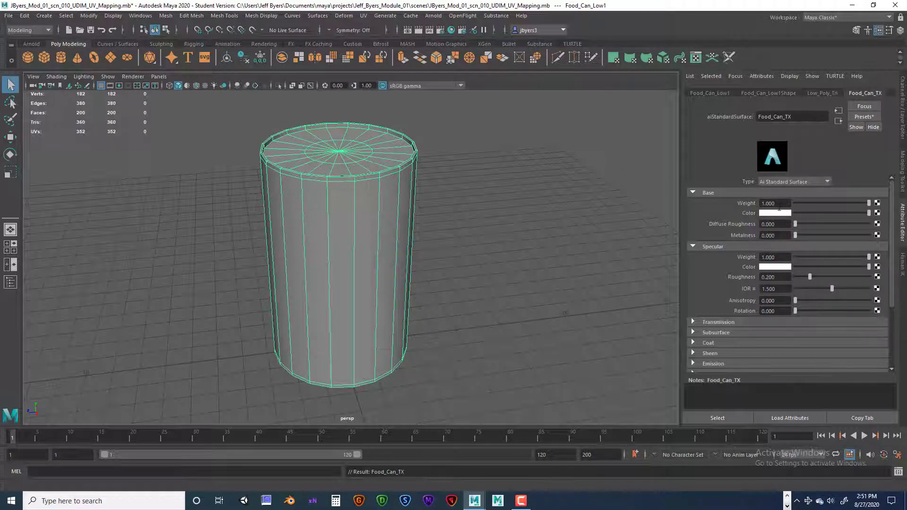
Try cyan as the material's base color and set it back to white
click(780, 213)
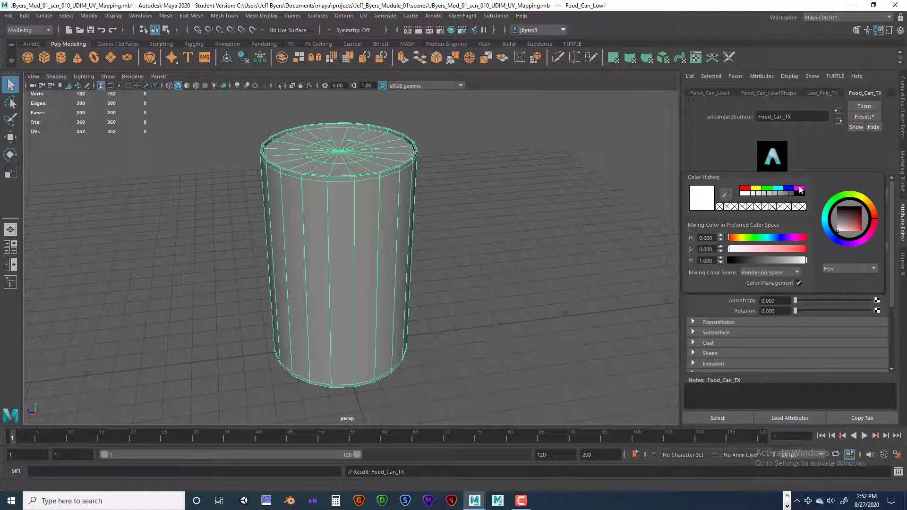
click(779, 190)
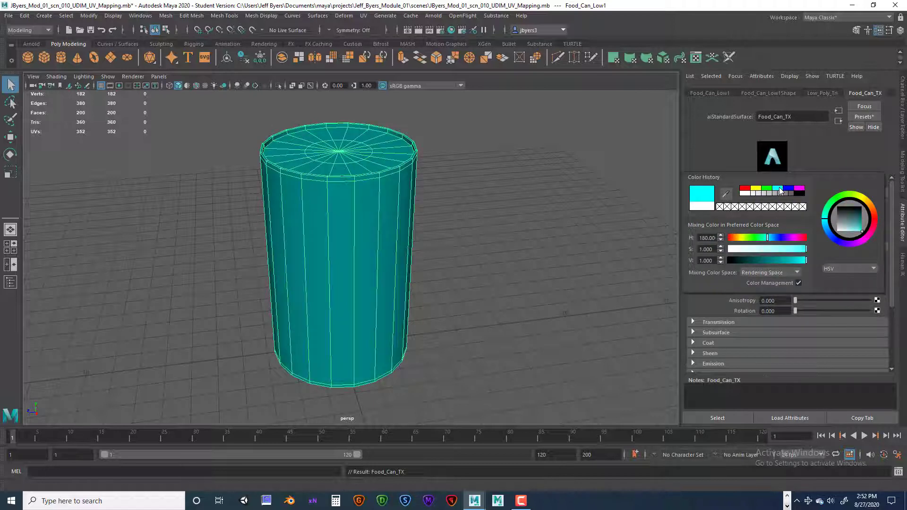
click(747, 195)
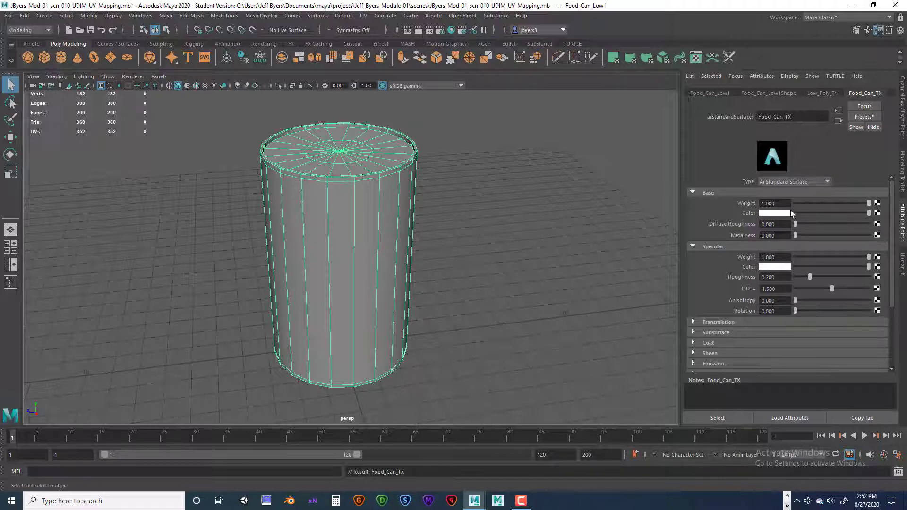
Connect a 2D File texture to the material's base color and set its filter type to Off
click(877, 213)
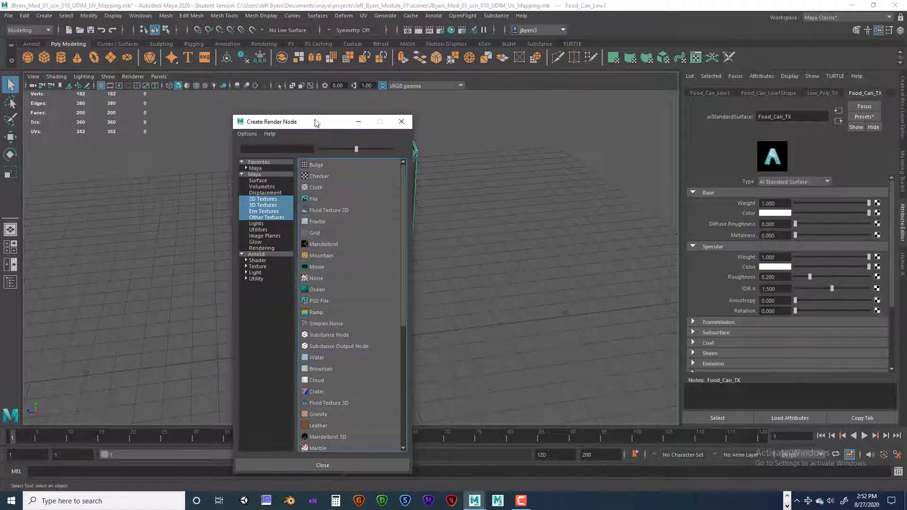
drag(314, 121, 367, 113)
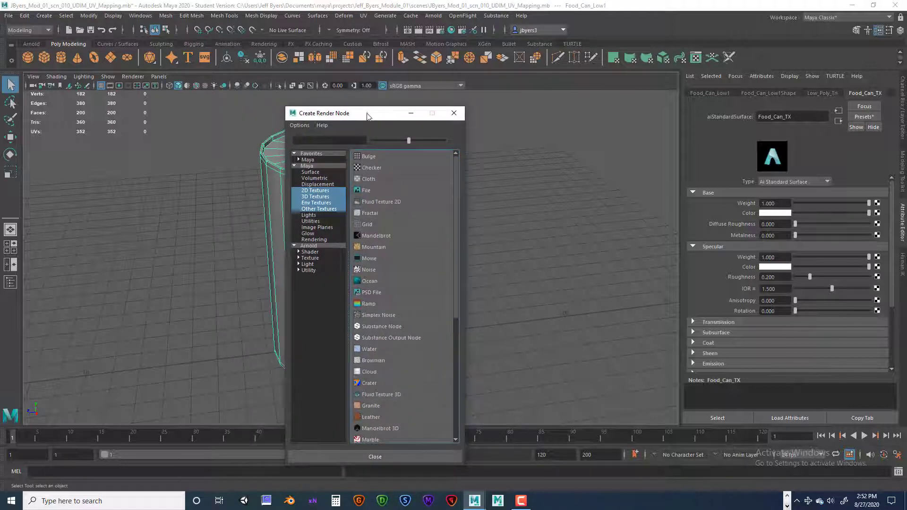
click(320, 191)
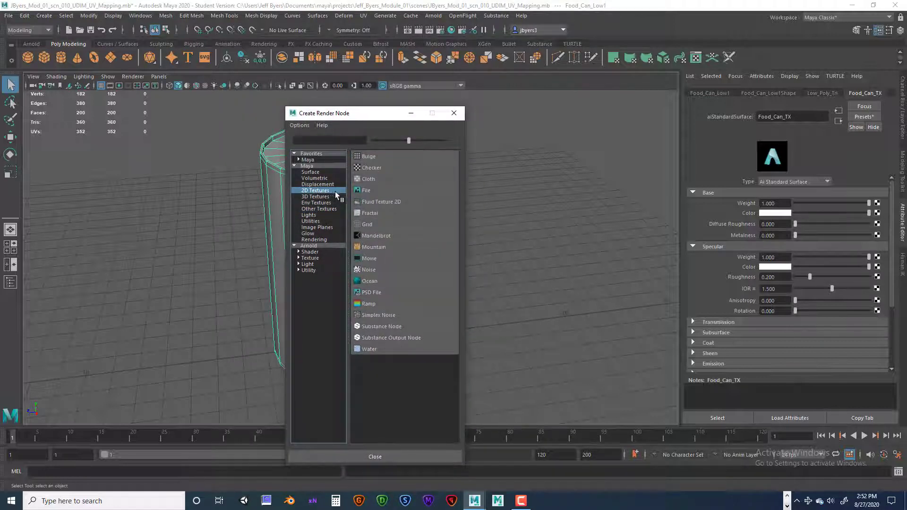
click(367, 191)
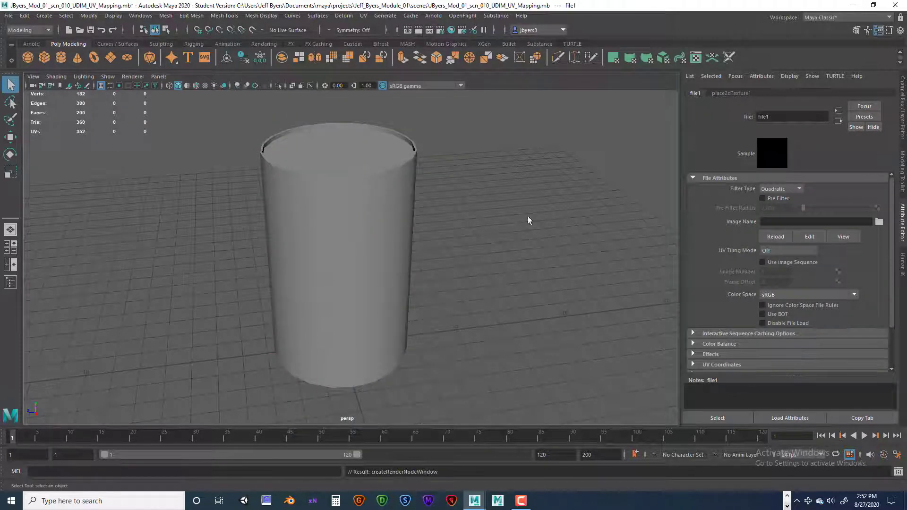
click(799, 189)
click(779, 197)
Load Food_Can_Low_Poly_1001_BaseColor.png from the sourceimages folder into the file texture
click(878, 222)
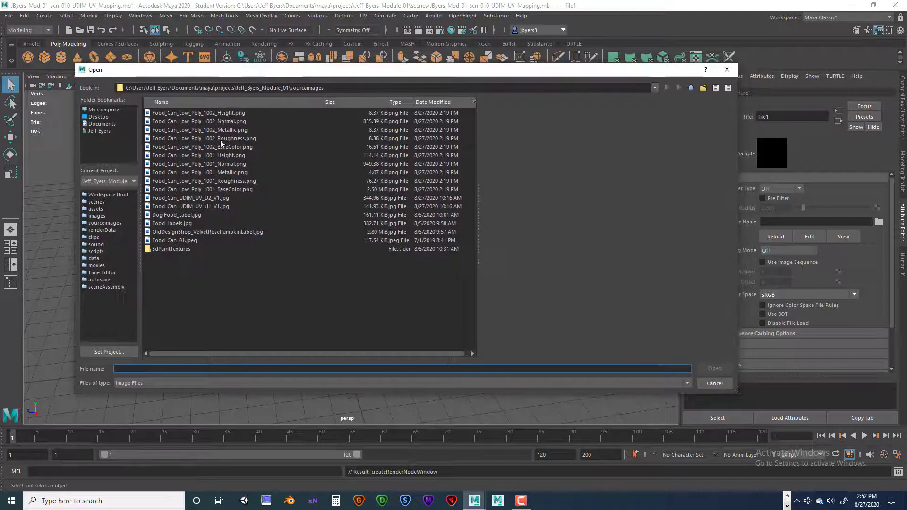
click(231, 189)
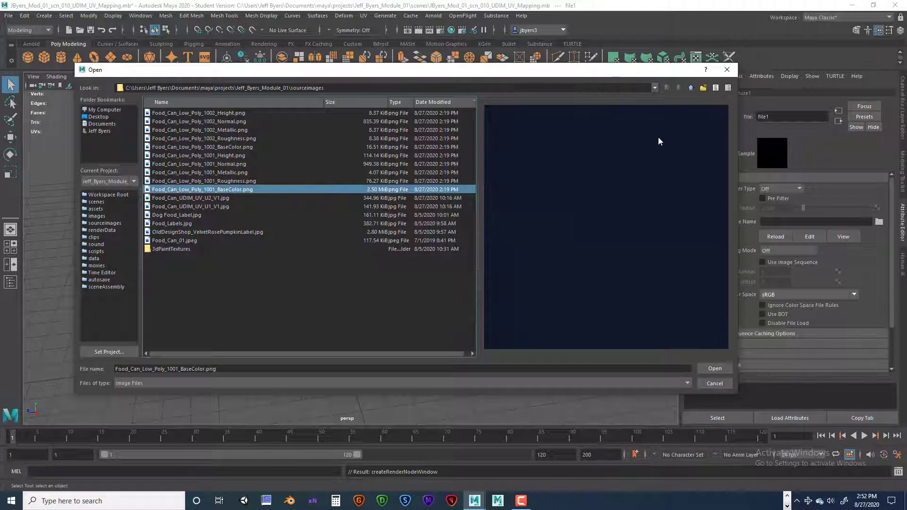
drag(602, 73, 528, 74)
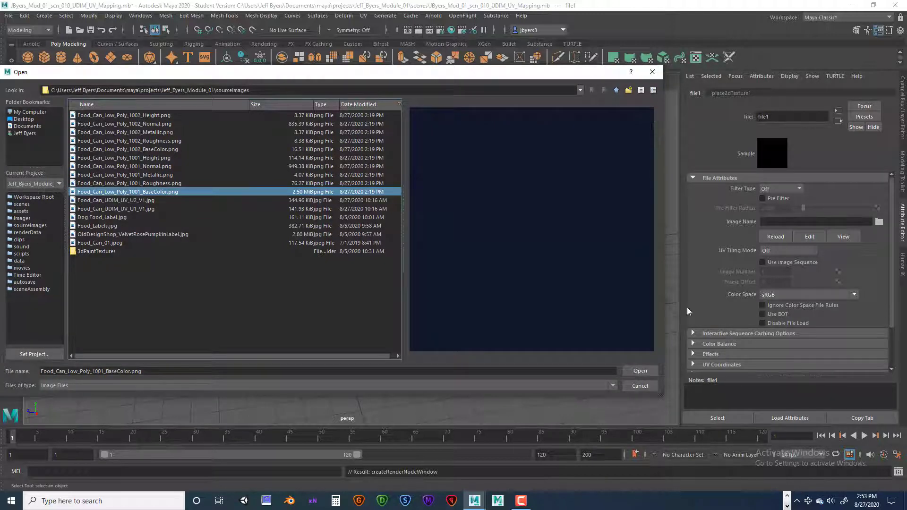
click(641, 371)
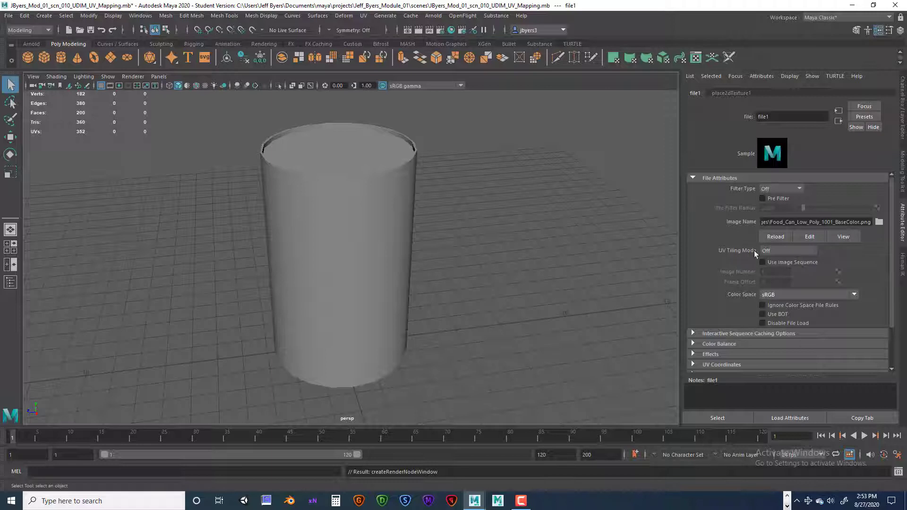
Set the base color texture's UV tiling mode to UDIM (Mari)
click(801, 253)
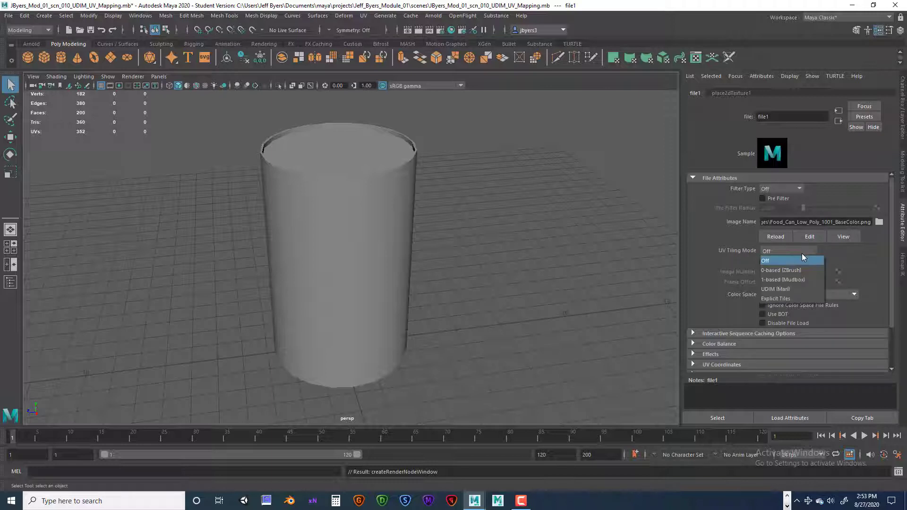
click(788, 289)
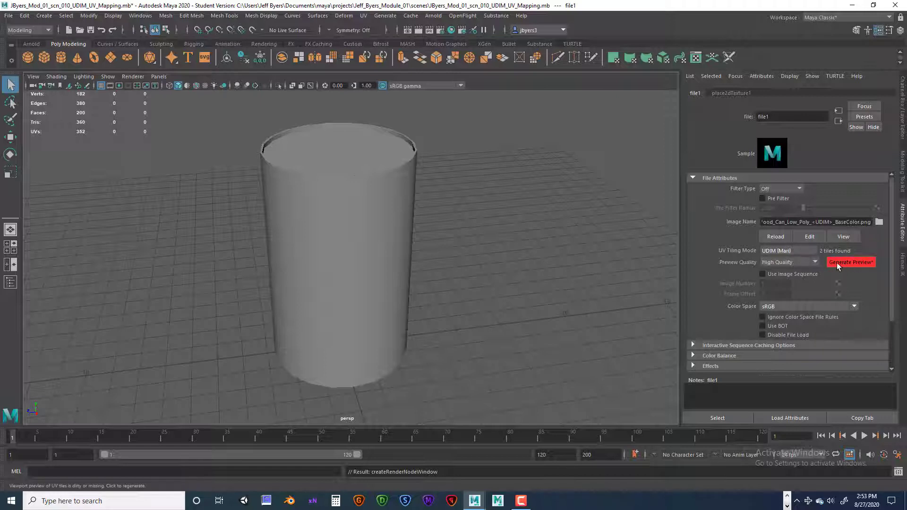
scroll(847, 279, down, 2)
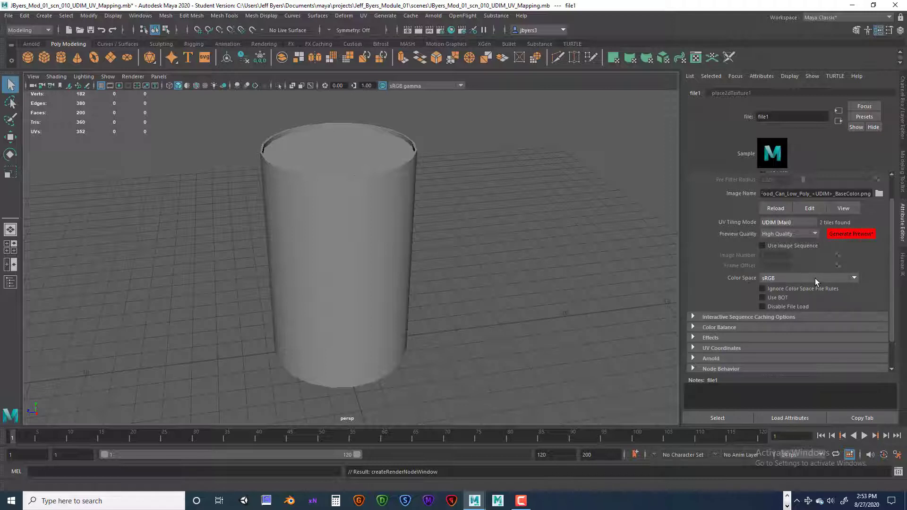
Expand the base color texture's Color Balance settings and review its alpha options
click(692, 327)
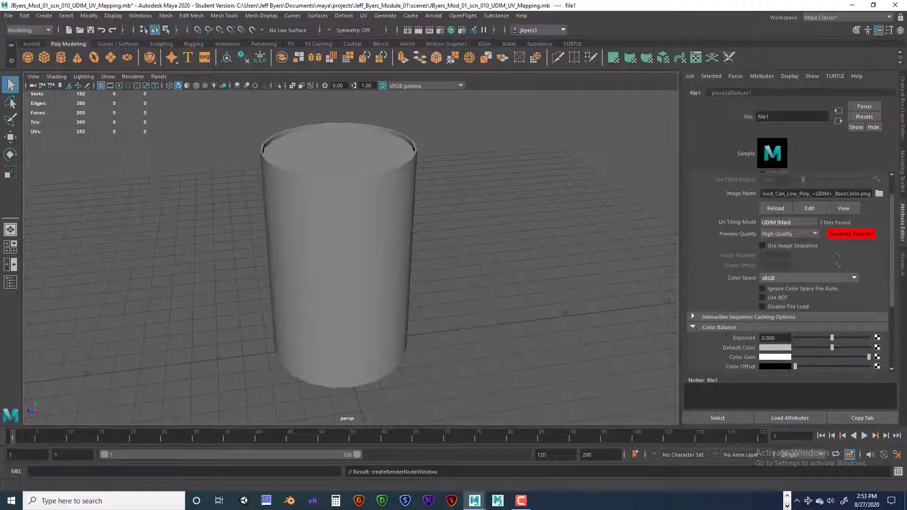
scroll(798, 301, down, 5)
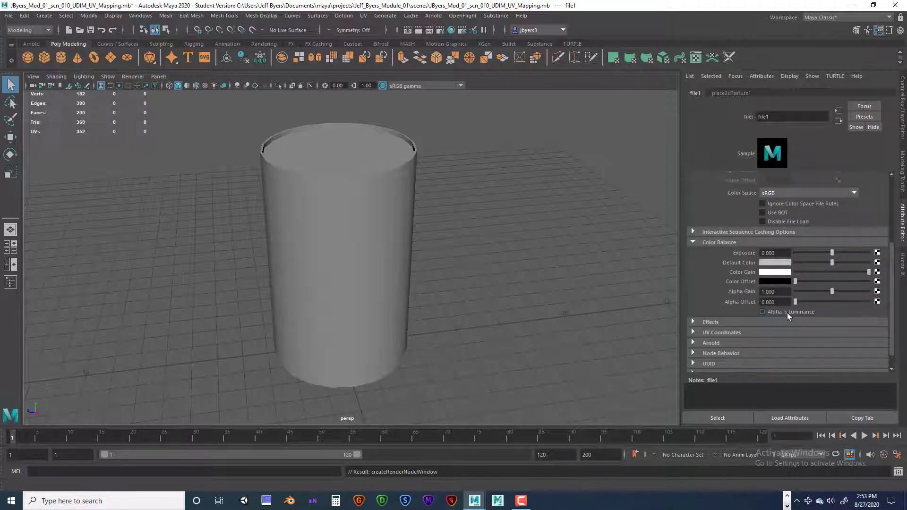
scroll(827, 284, up, 6)
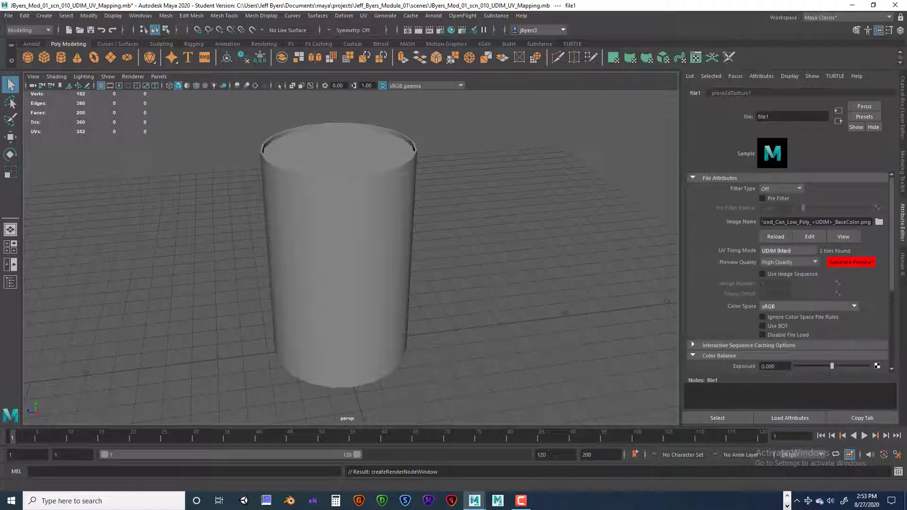
Connect a 2D File texture to the Food_Can_TX material's metalness and set its filter type to Off
click(840, 120)
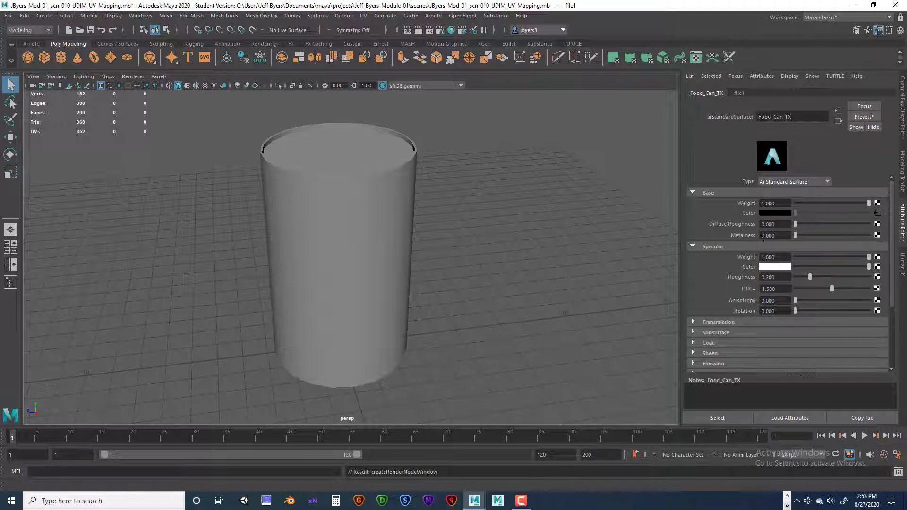
click(877, 236)
click(317, 199)
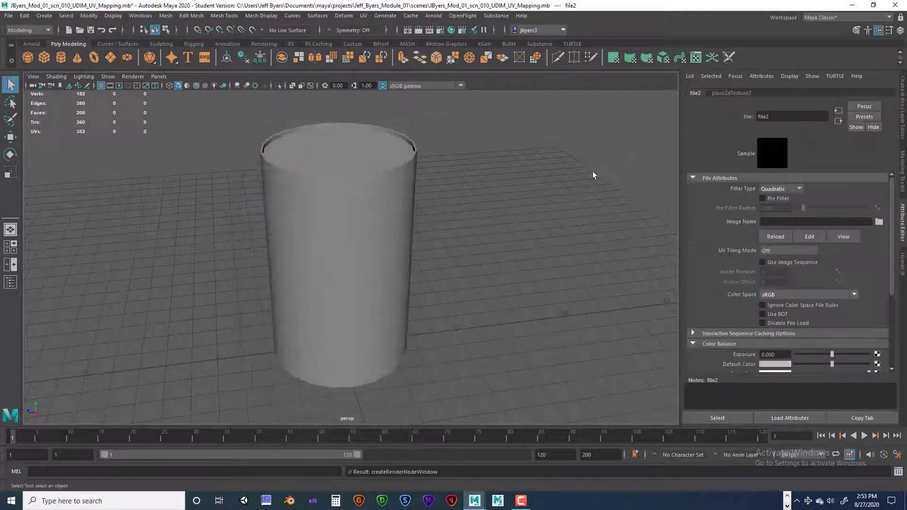
click(800, 189)
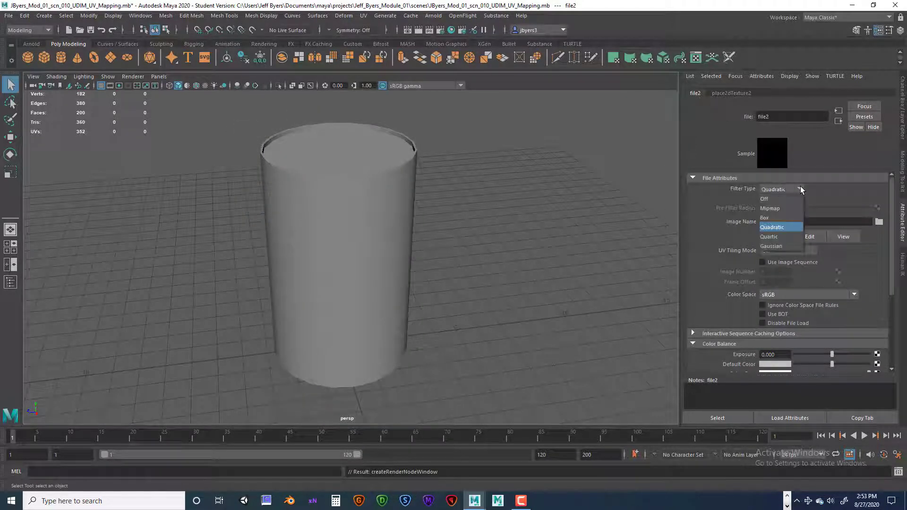
click(771, 199)
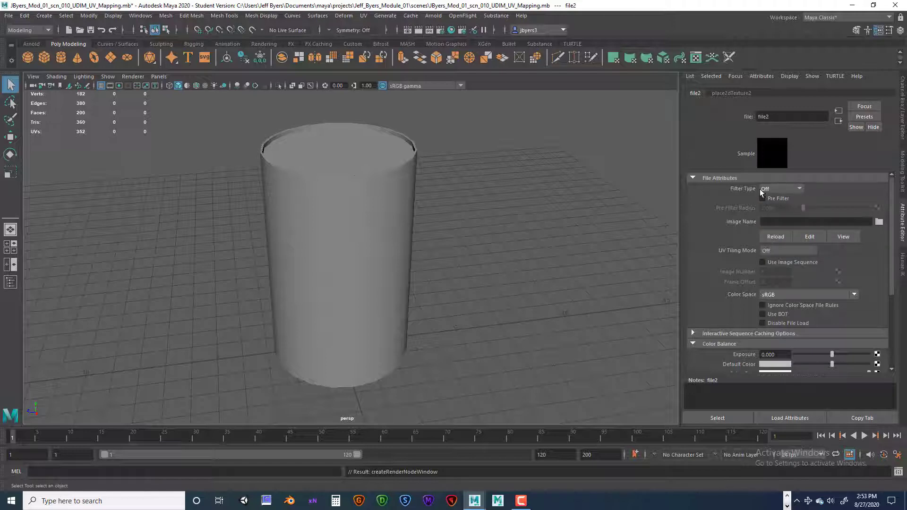
Load Food_Can_Low_Poly_1001_Metallic.png into the metalness texture and set its UV tiling mode to UDIM (Mari)
click(879, 223)
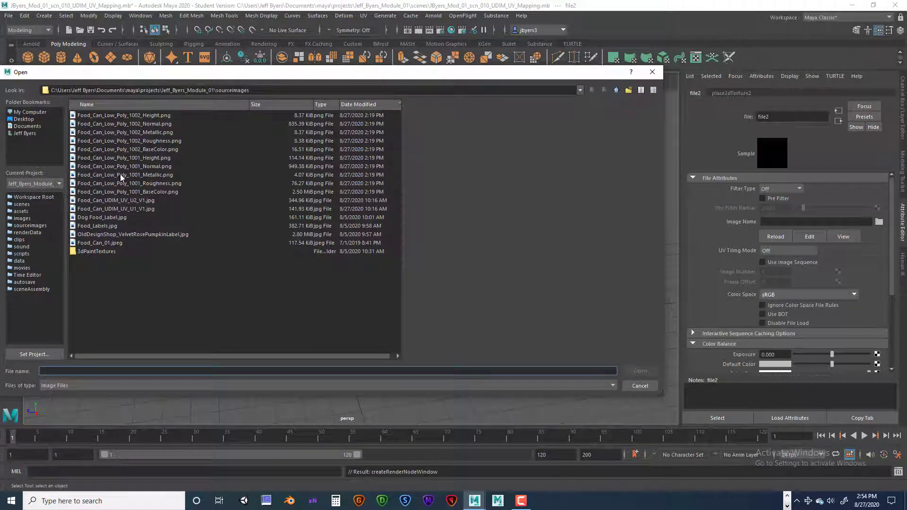
click(161, 176)
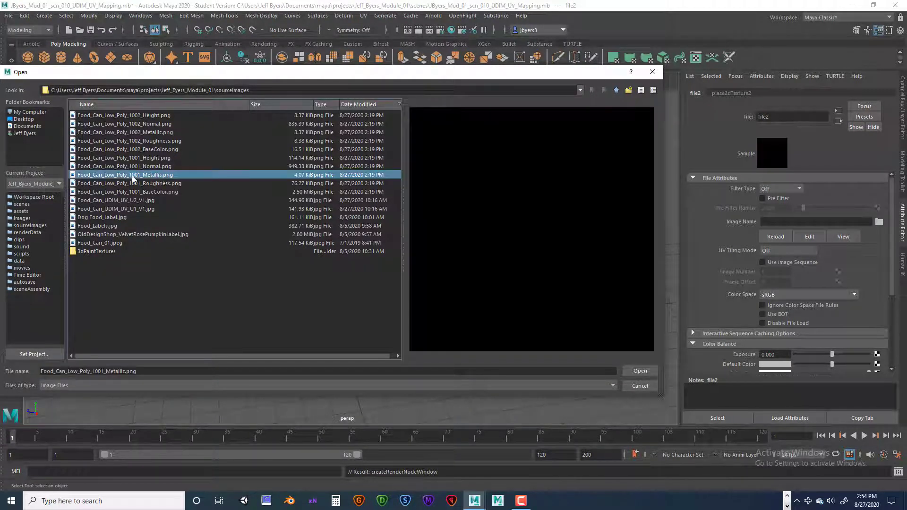
click(639, 371)
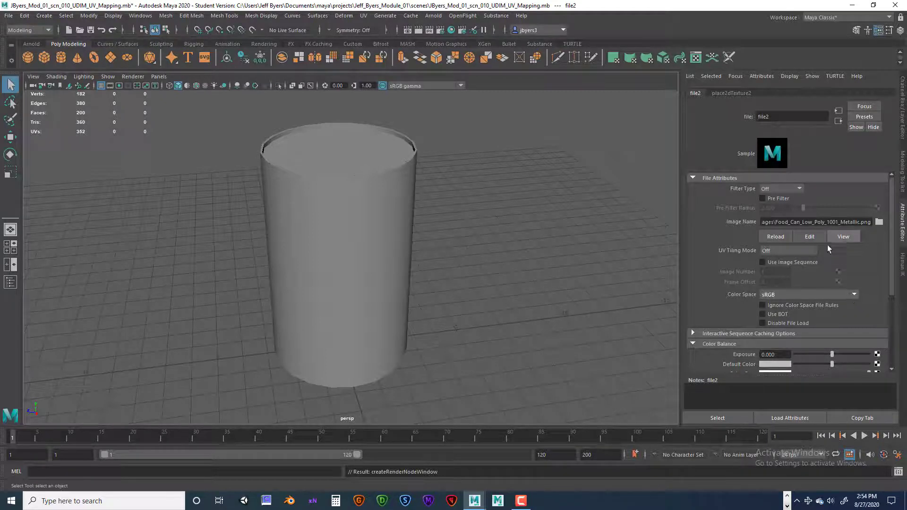
click(791, 253)
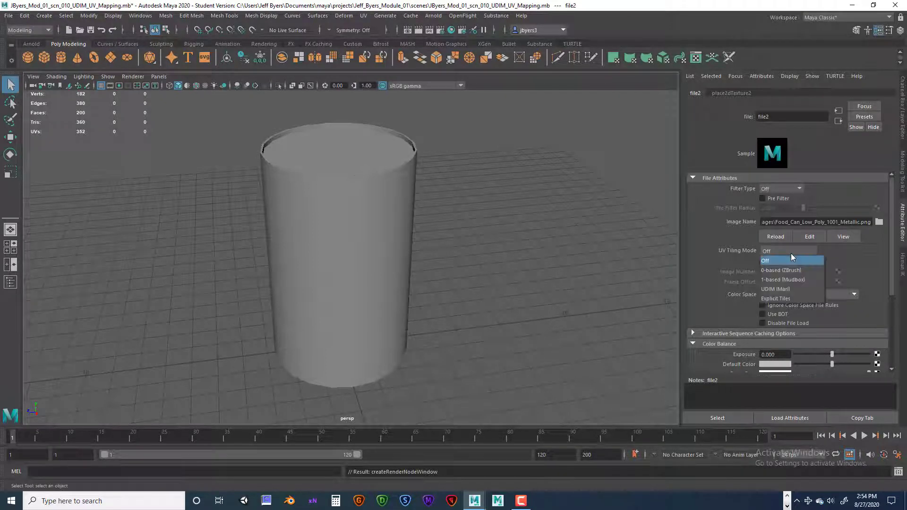
click(786, 289)
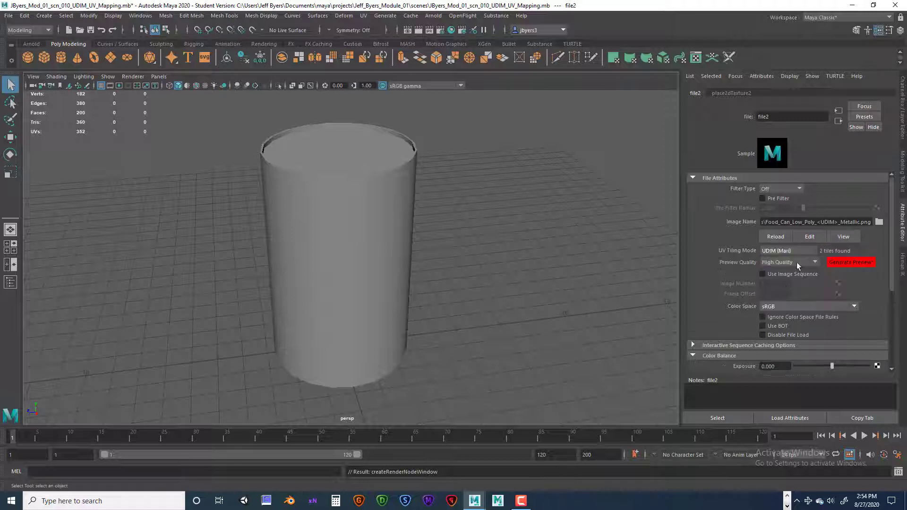
click(843, 262)
Set the metallic texture's color space to Raw and enable Alpha is Luminance
click(854, 307)
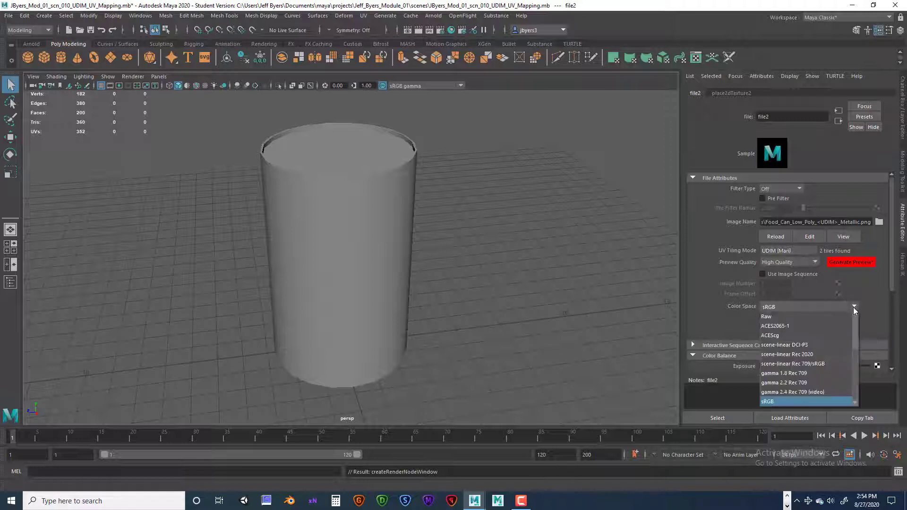
click(809, 319)
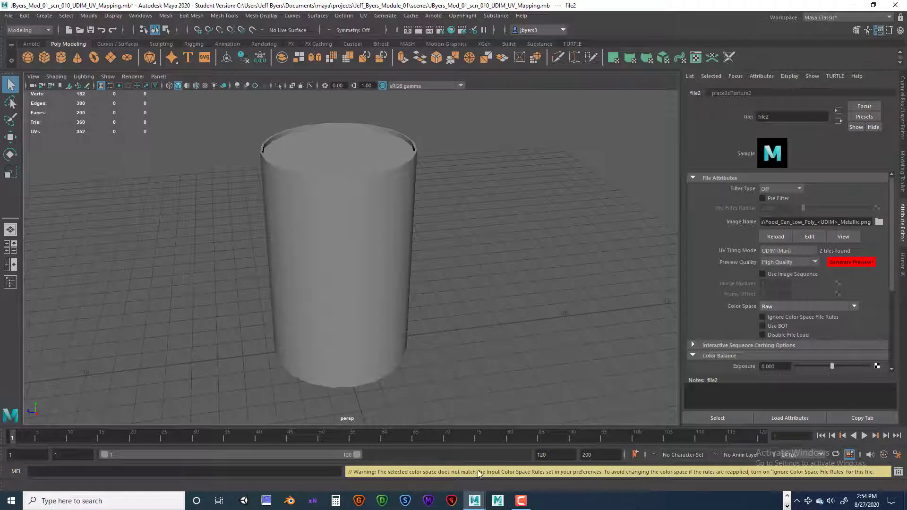
scroll(812, 299, down, 3)
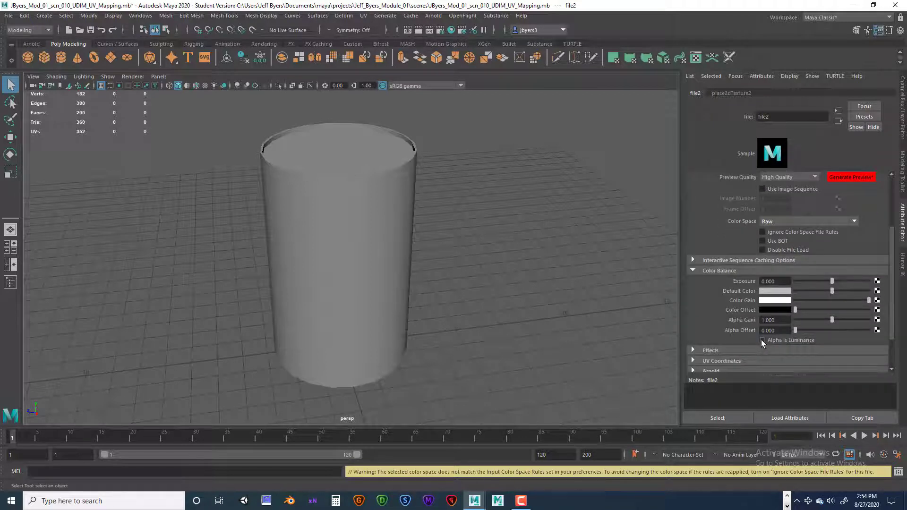
click(762, 341)
scroll(873, 217, up, 3)
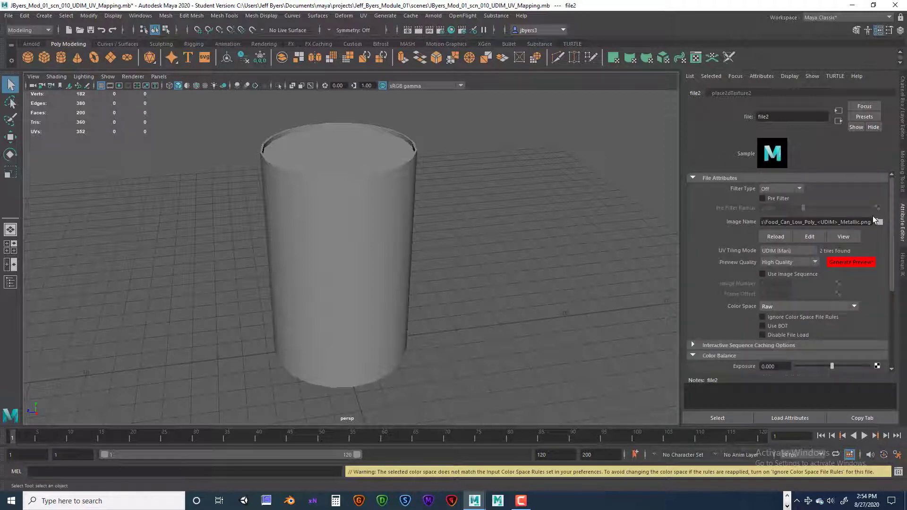
Connect a 2D File texture to the Food_Can_TX material's specular roughness and set its filter type to Off
click(838, 120)
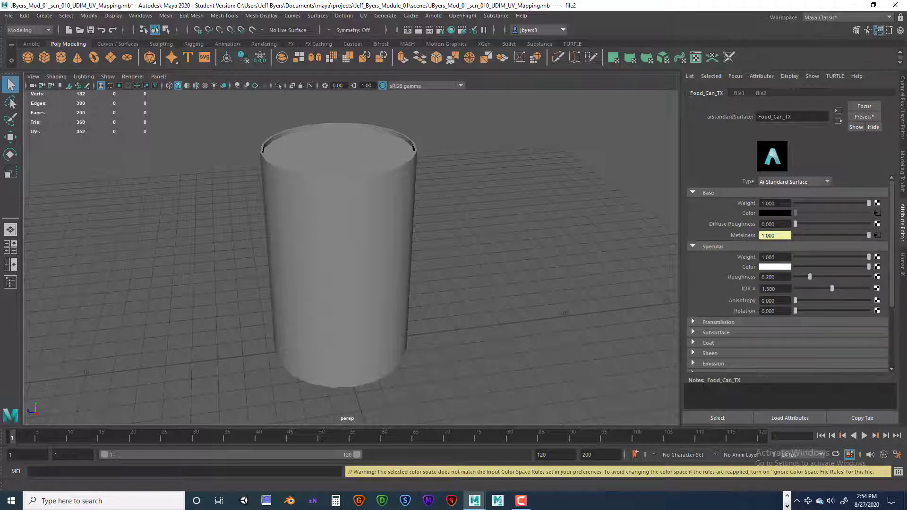
click(877, 277)
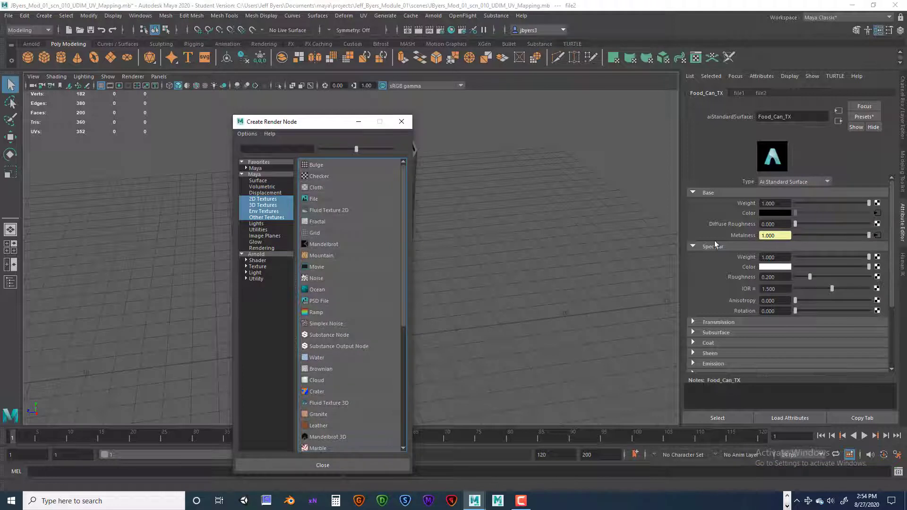
click(324, 200)
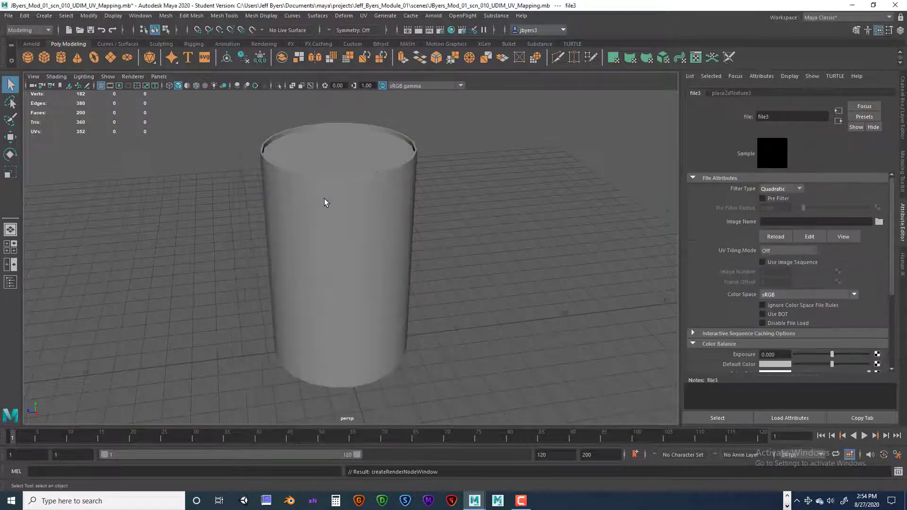
click(800, 186)
click(785, 198)
Load Food_Can_Low_Poly_1001_Roughness.png from the sourceimages folder into the roughness file texture
click(879, 222)
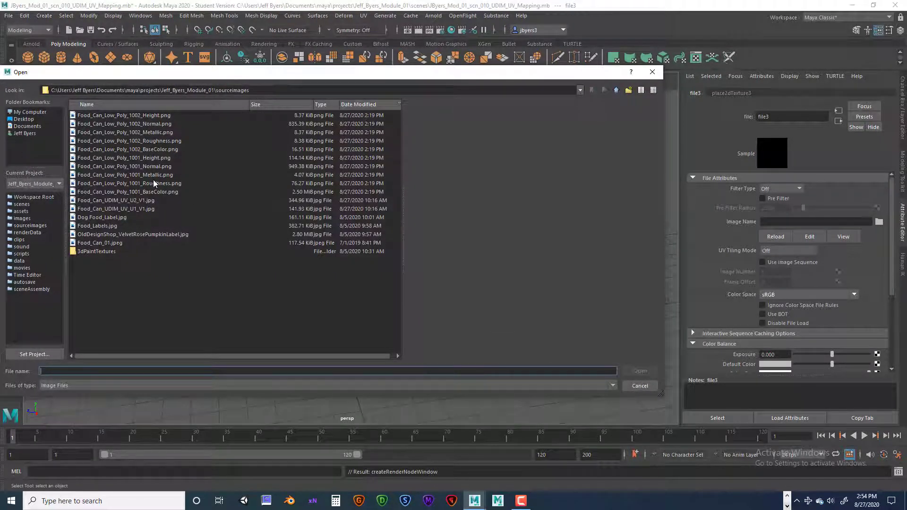
click(153, 184)
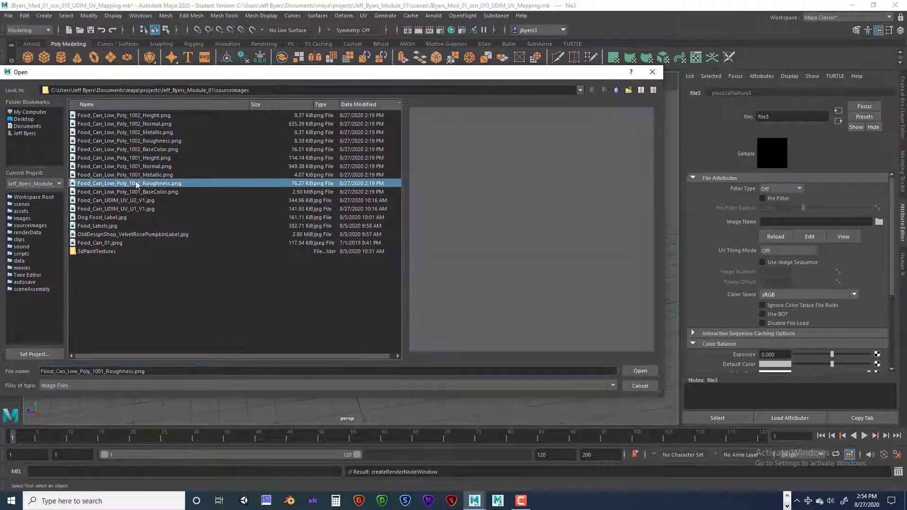
click(639, 371)
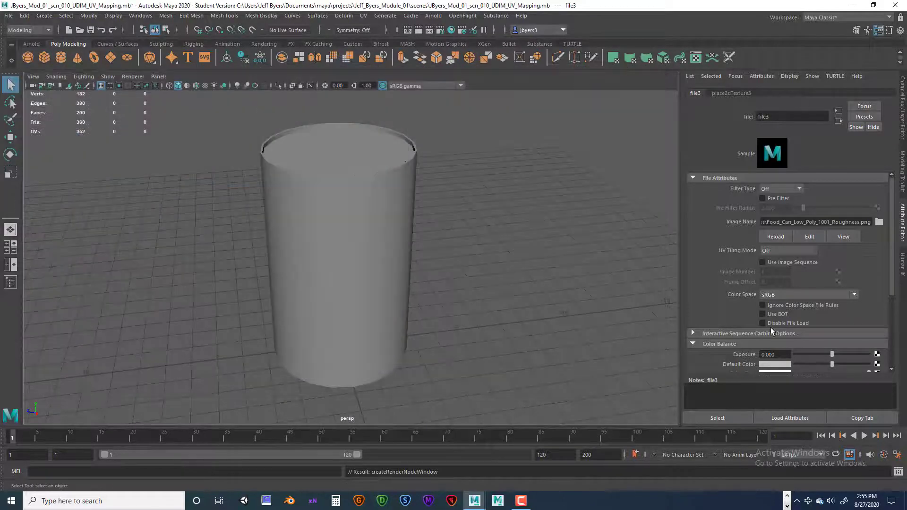
Set the roughness texture's color space to Raw and its UV tiling mode to UDIM (Mari)
click(855, 296)
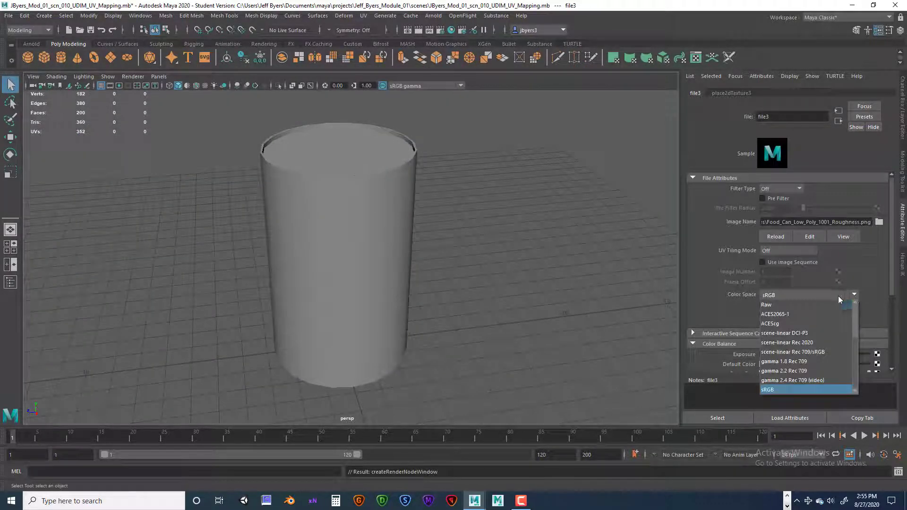
click(775, 305)
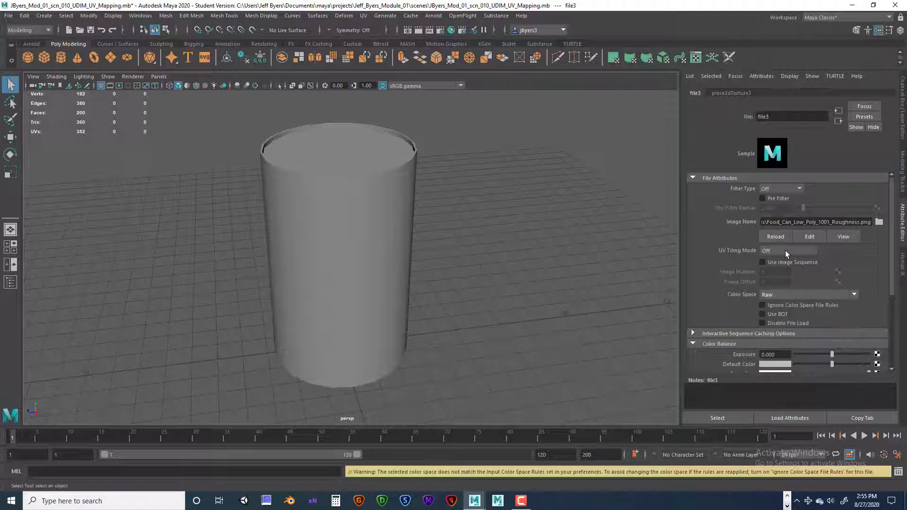
click(783, 251)
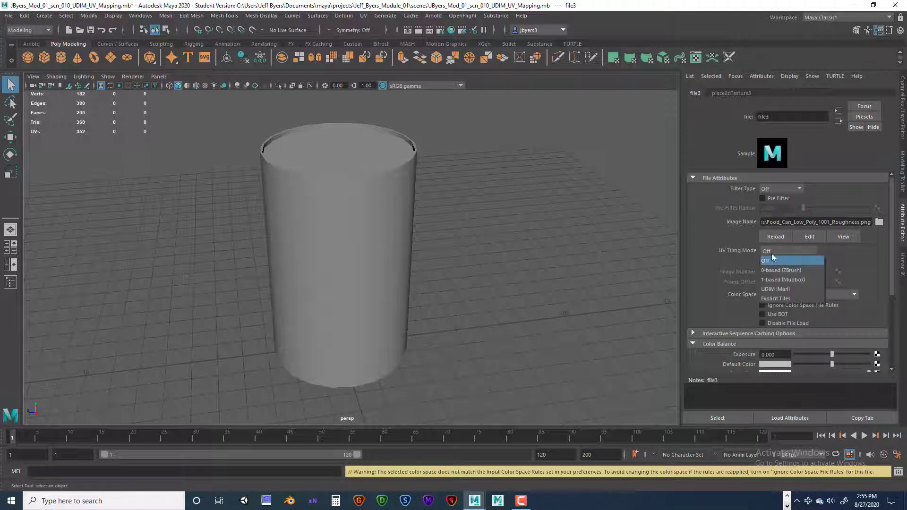
click(775, 288)
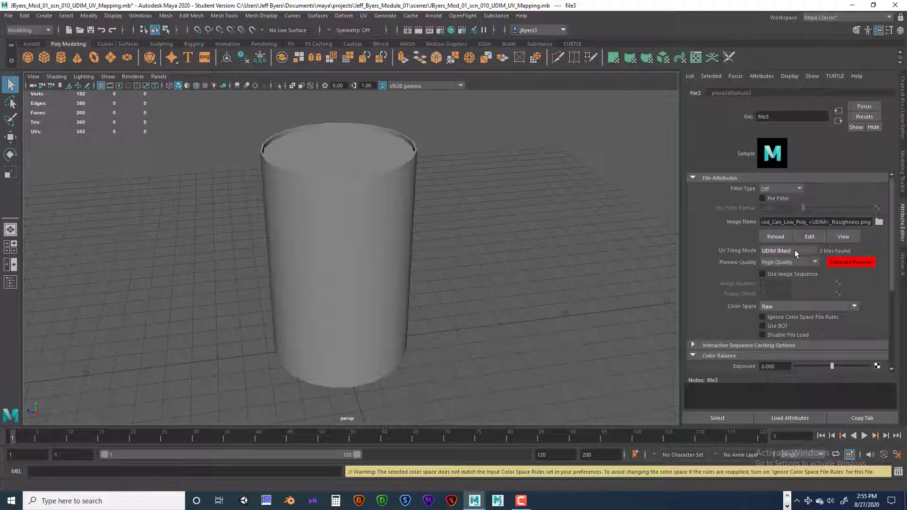
Enable Alpha is Luminance in the roughness texture's Color Balance settings
scroll(872, 311, down, 1)
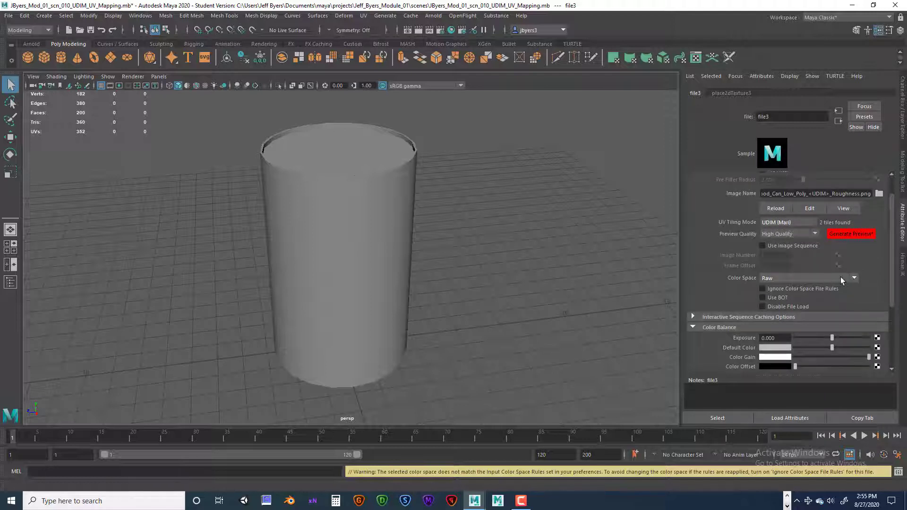
scroll(847, 272, up, 1)
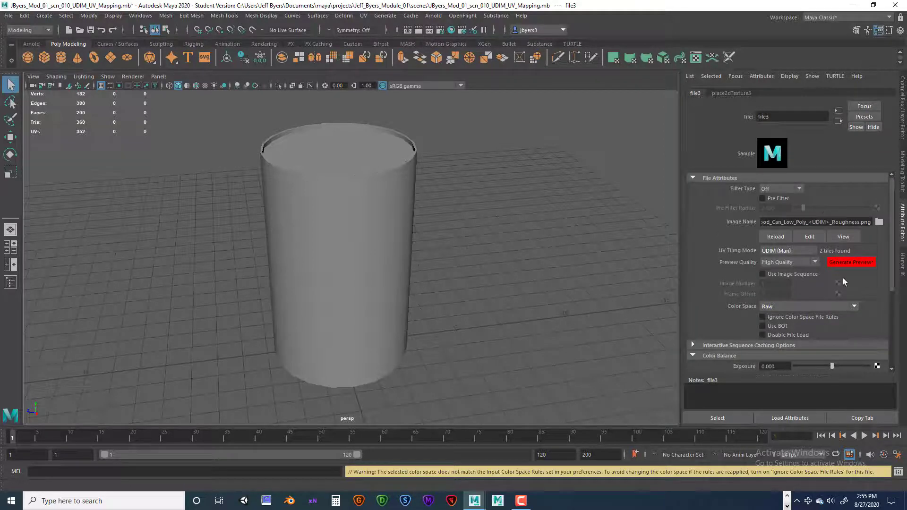
scroll(864, 271, down, 3)
scroll(866, 271, down, 1)
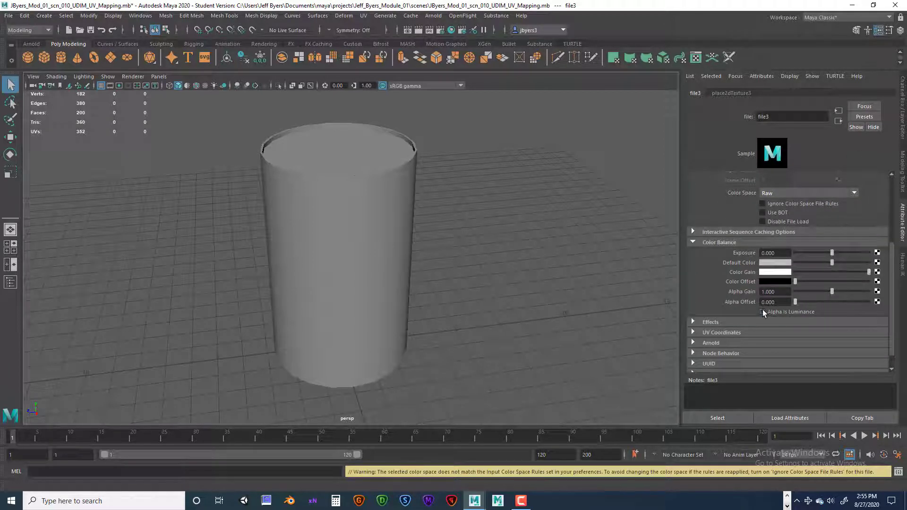
scroll(803, 297, down, 1)
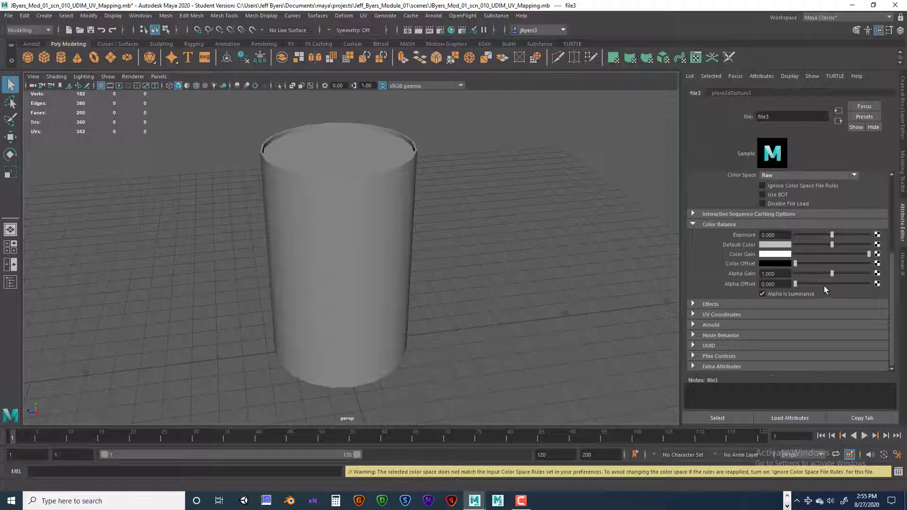
scroll(829, 244, up, 3)
scroll(827, 238, up, 2)
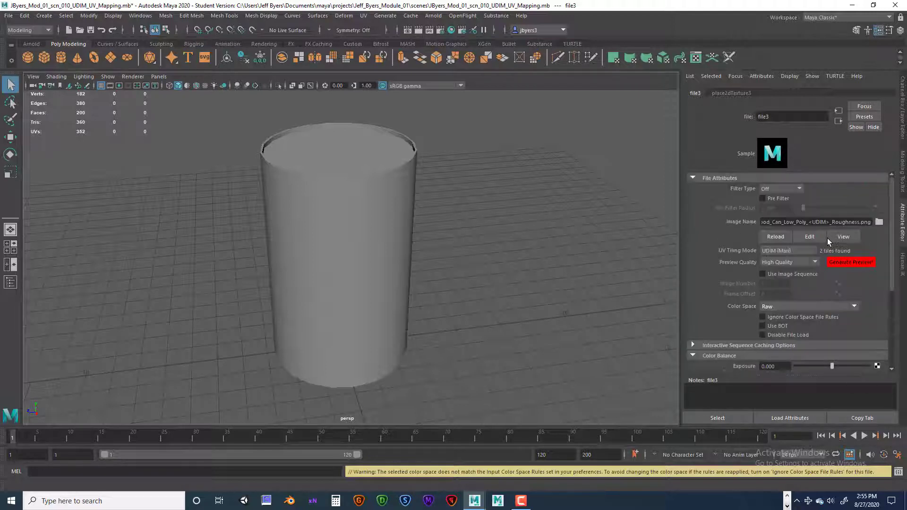
scroll(814, 285, down, 3)
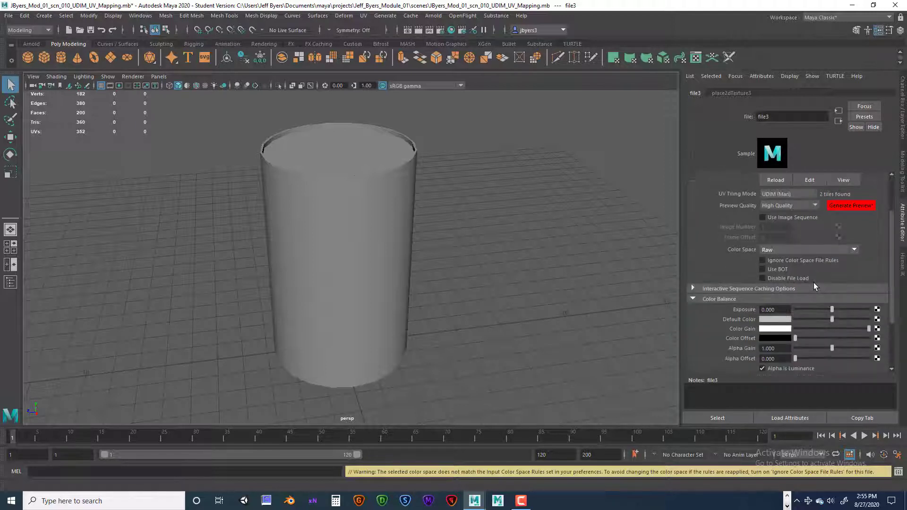
scroll(813, 283, up, 3)
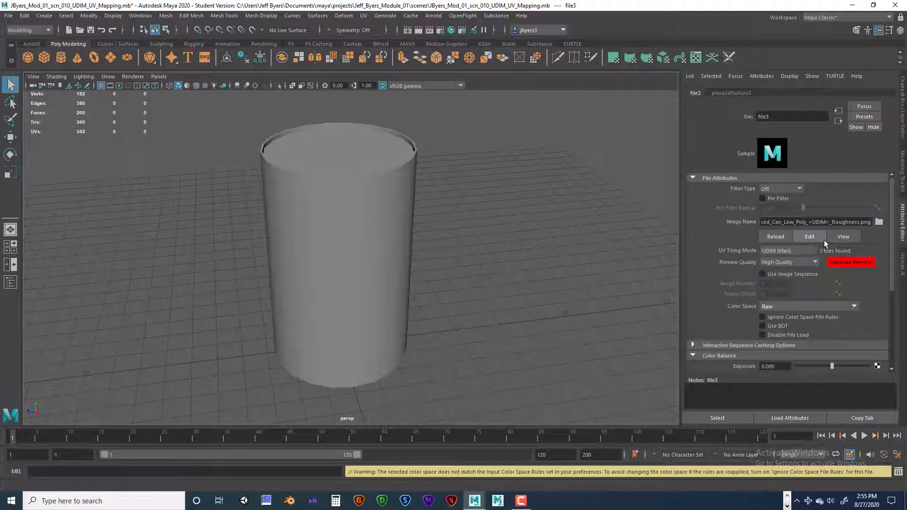
scroll(840, 270, down, 5)
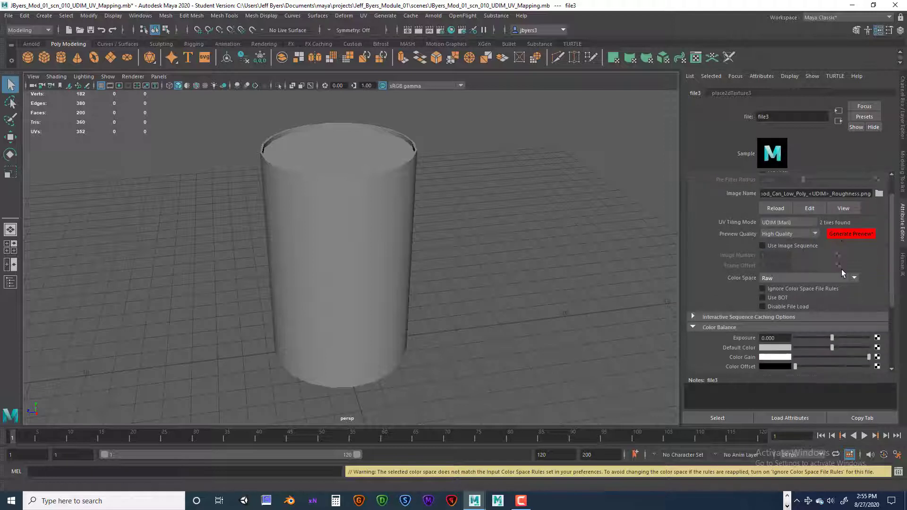
scroll(841, 273, up, 3)
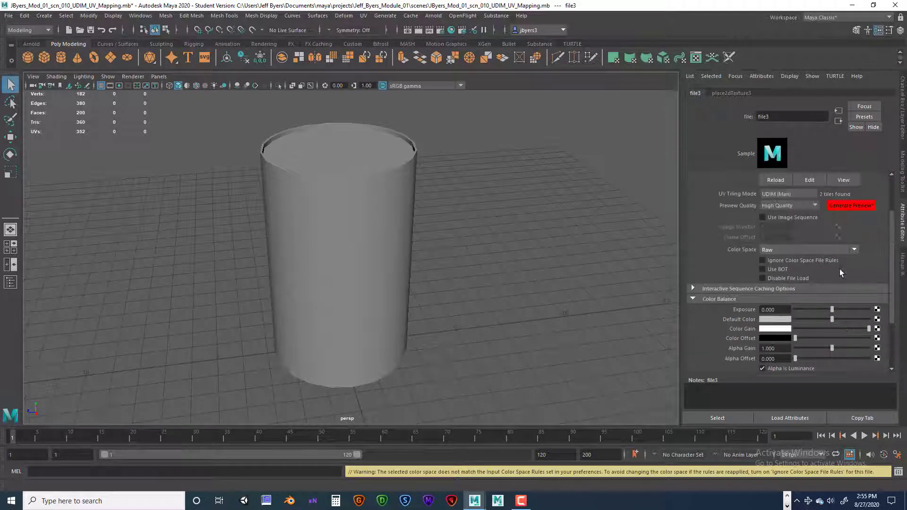
Connect a 2D File texture to the Food_Can_TX material's bump mapping and set its use to Tangent Space Normals
scroll(838, 268, up, 3)
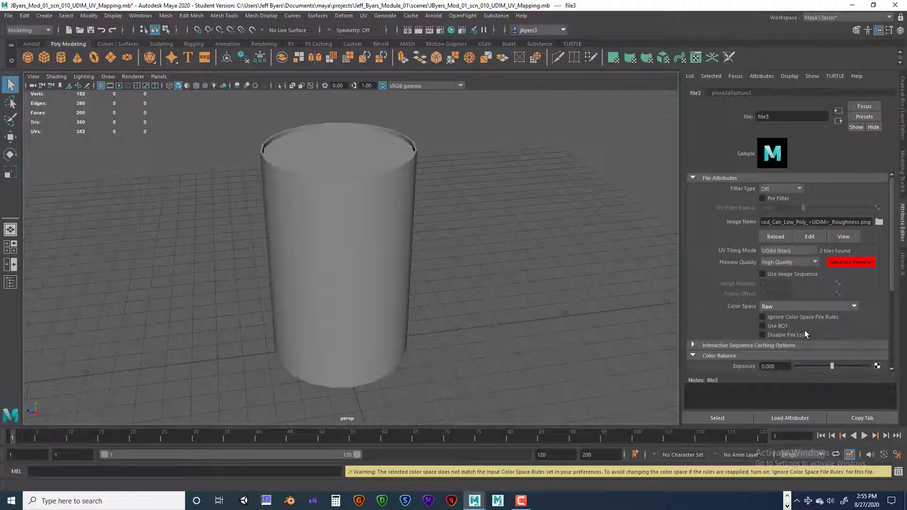
click(838, 120)
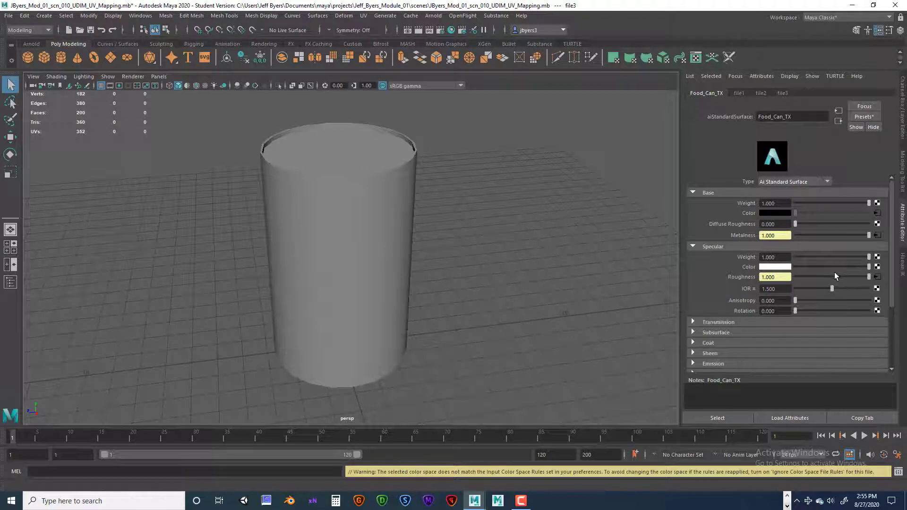
scroll(834, 272, down, 5)
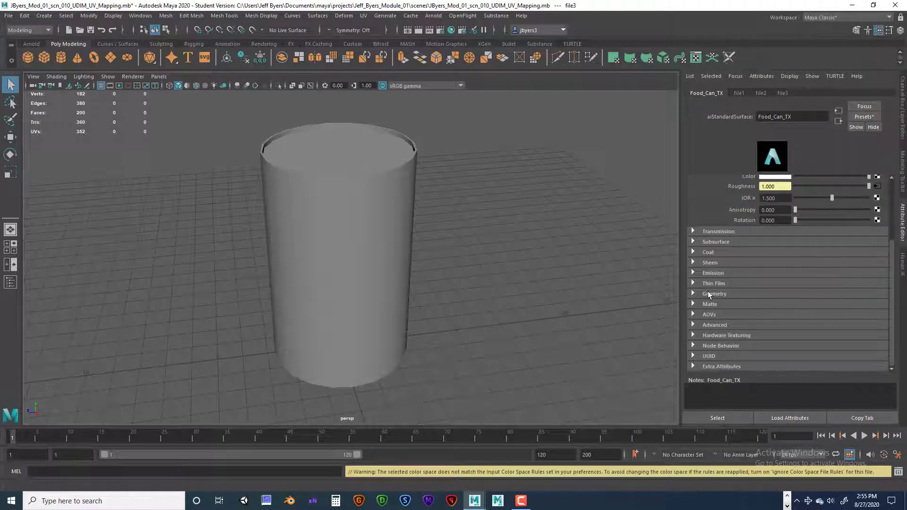
click(693, 294)
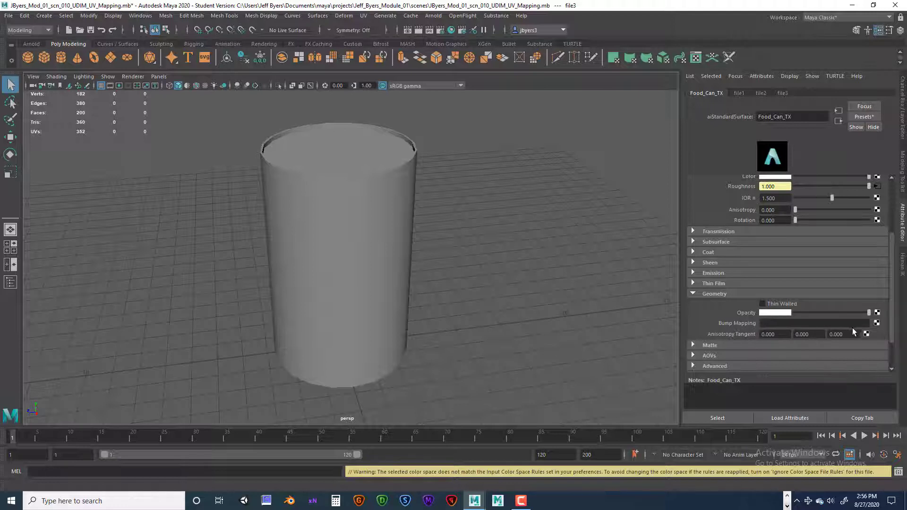
click(877, 323)
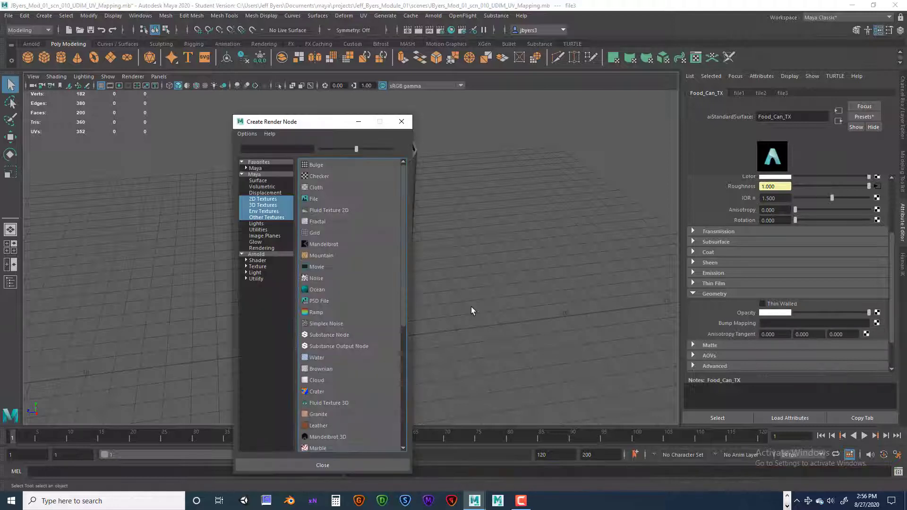
click(311, 199)
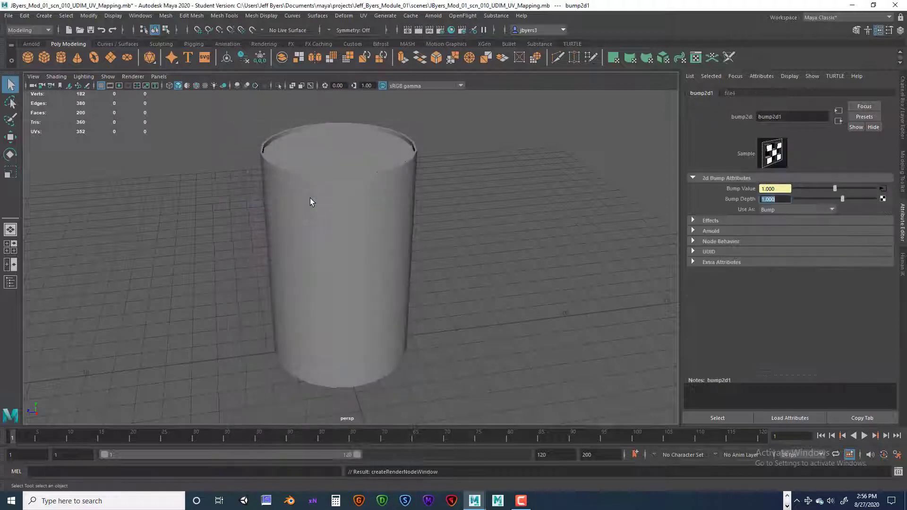
click(831, 209)
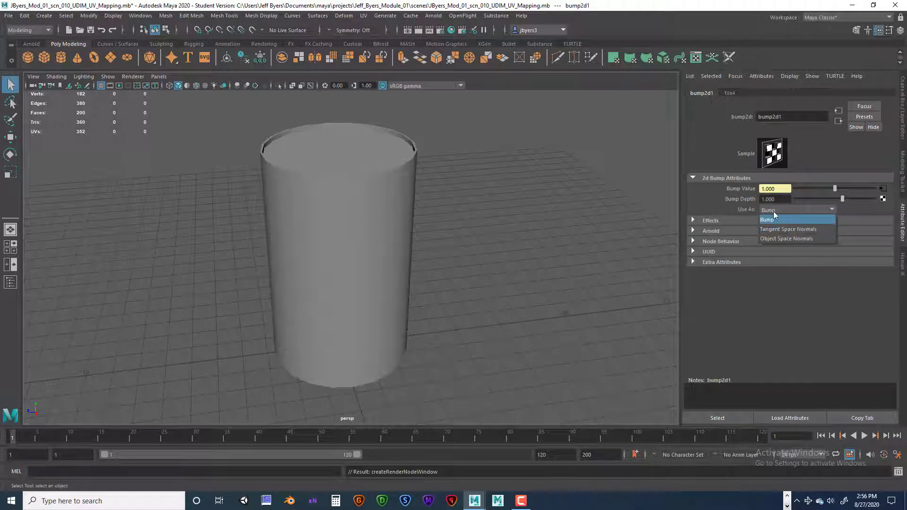
click(782, 229)
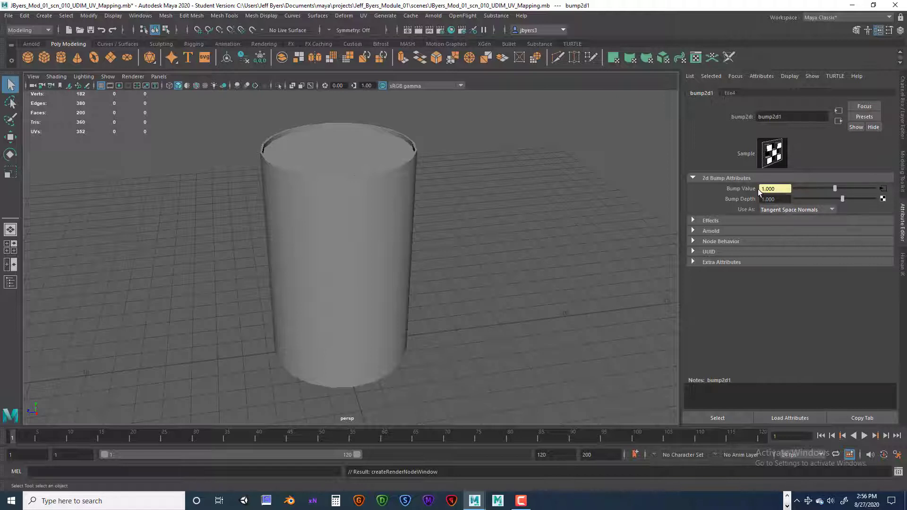
Set the bump file texture's filter type to Off and load Food_Can_Low_Poly_1001_Normal.png from the sourceimages folder
click(883, 190)
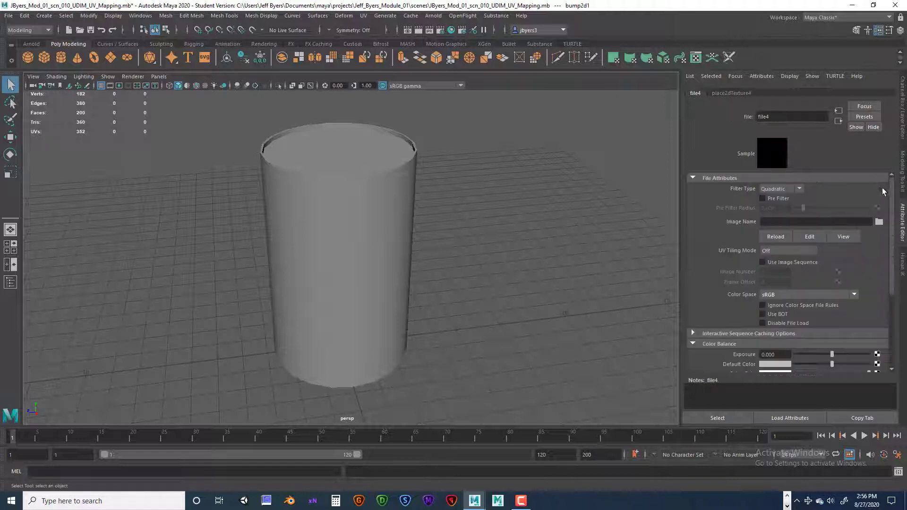
click(798, 189)
click(775, 197)
click(878, 222)
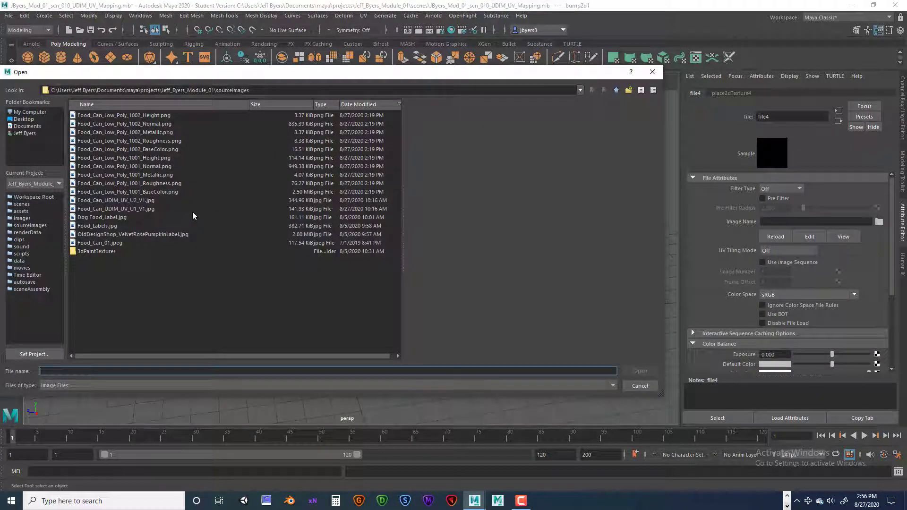
click(157, 167)
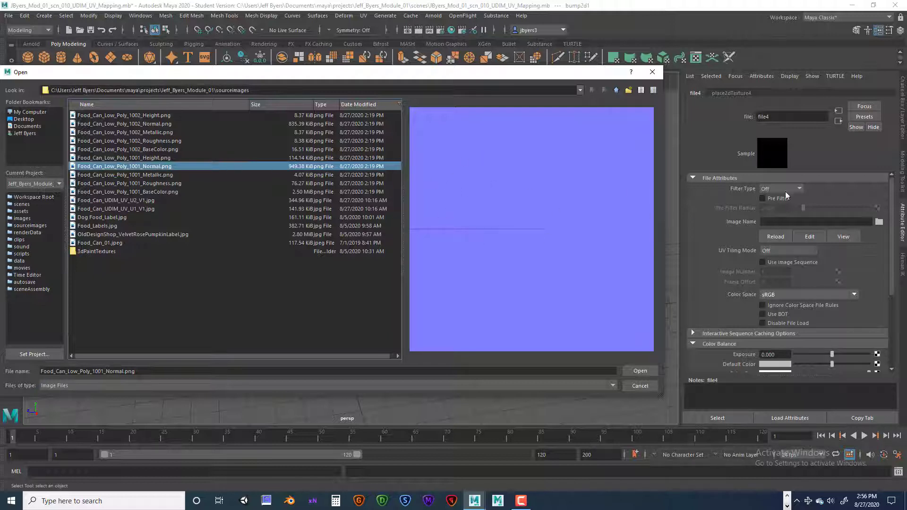
click(648, 370)
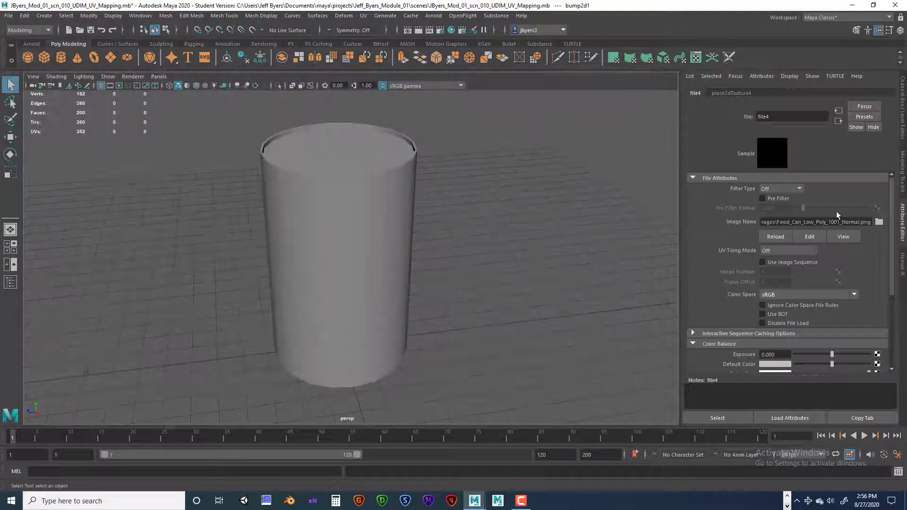
click(801, 188)
click(783, 194)
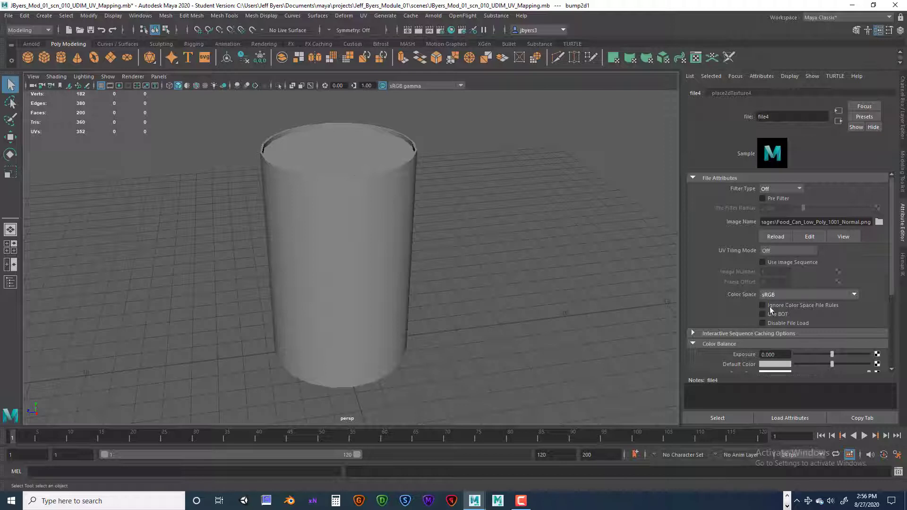
Set the normal texture's color space to Raw and its UV tiling mode to UDIM (Mari)
click(854, 295)
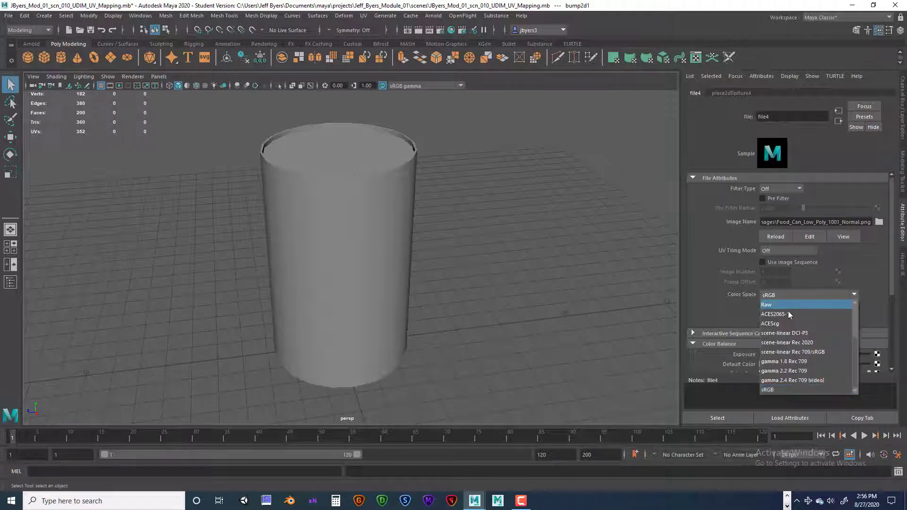
click(787, 306)
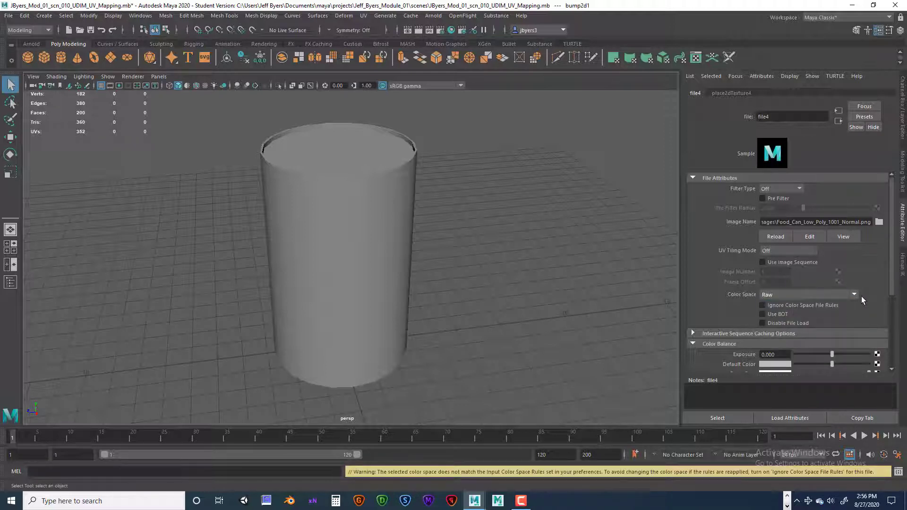
scroll(860, 296, down, 3)
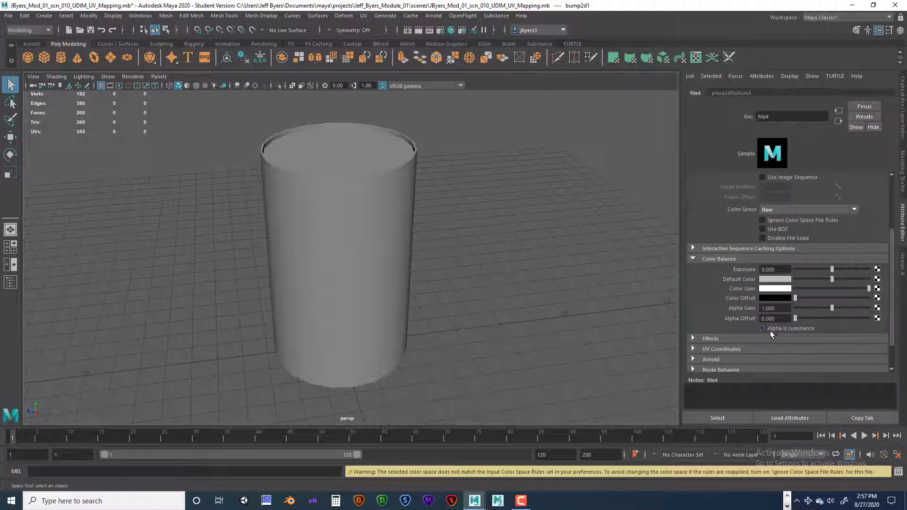
scroll(861, 231, up, 3)
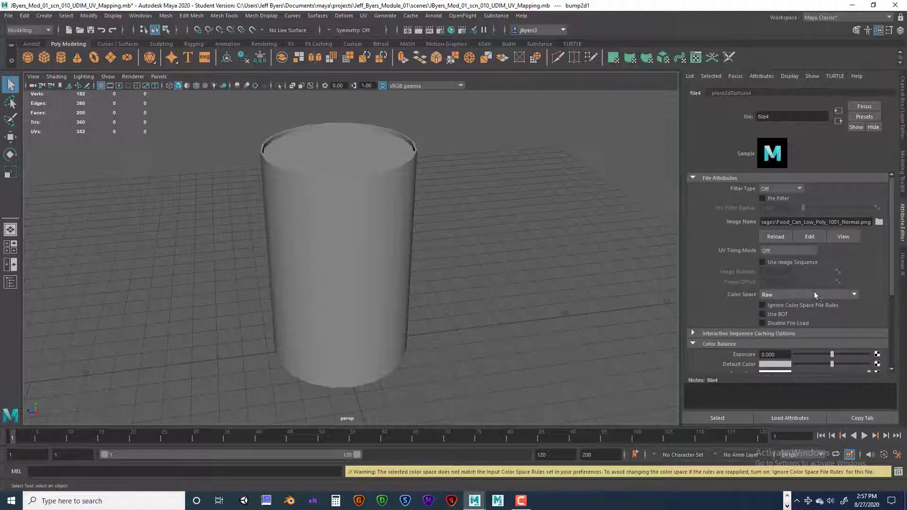
scroll(814, 291, down, 4)
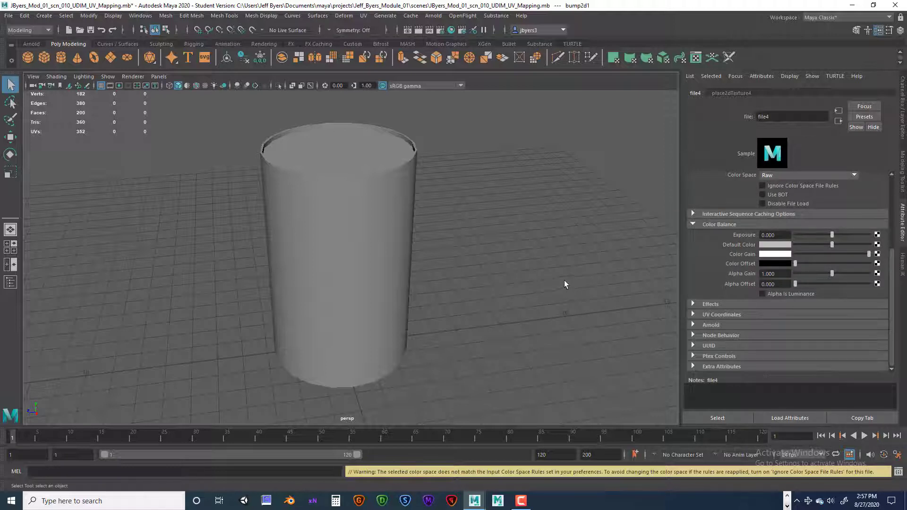
scroll(817, 277, up, 4)
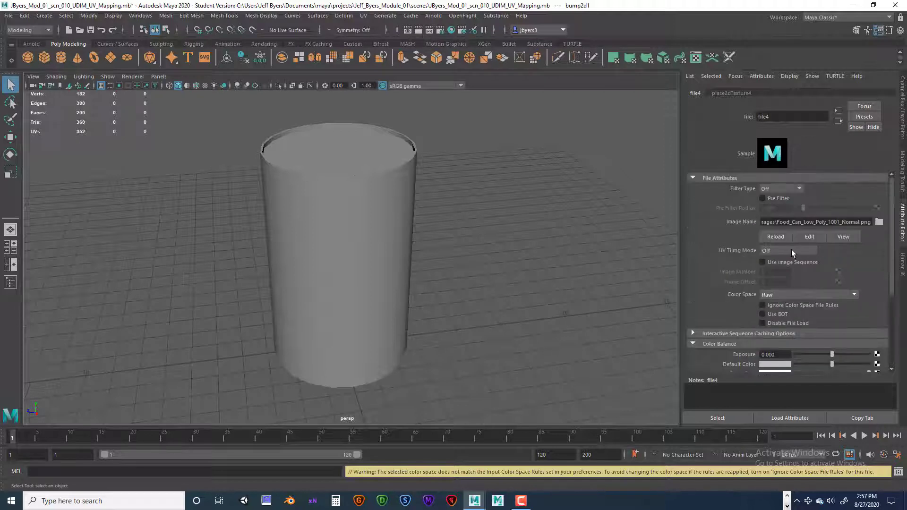
click(792, 251)
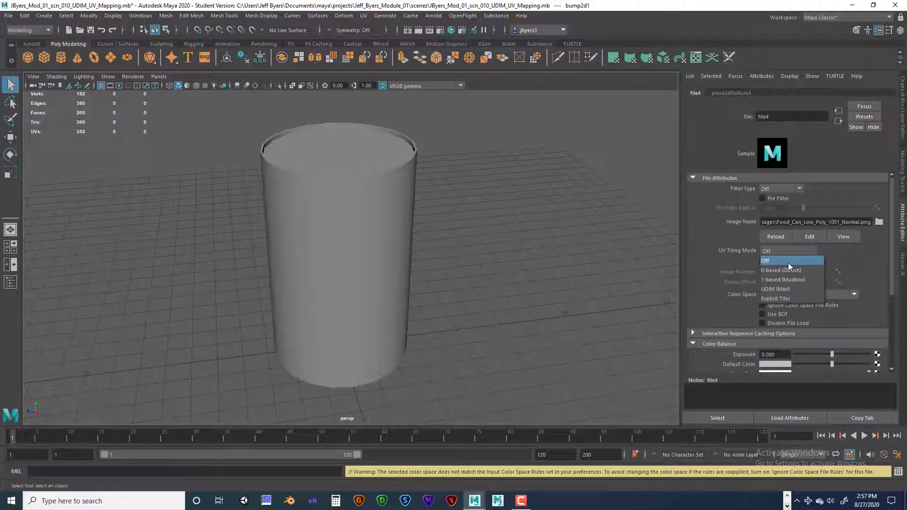
click(785, 290)
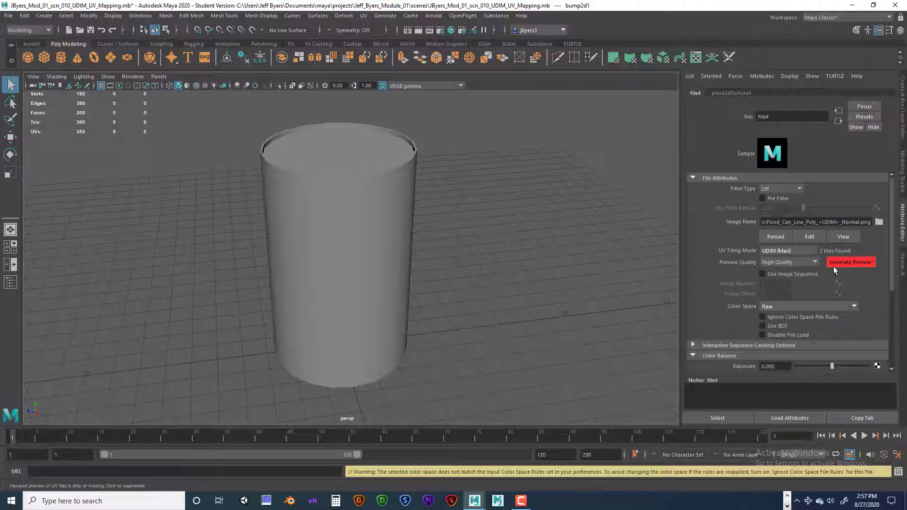
Review the file settings of the base color, metallic, roughness and normal textures connected to the Food_Can_TX material
click(838, 120)
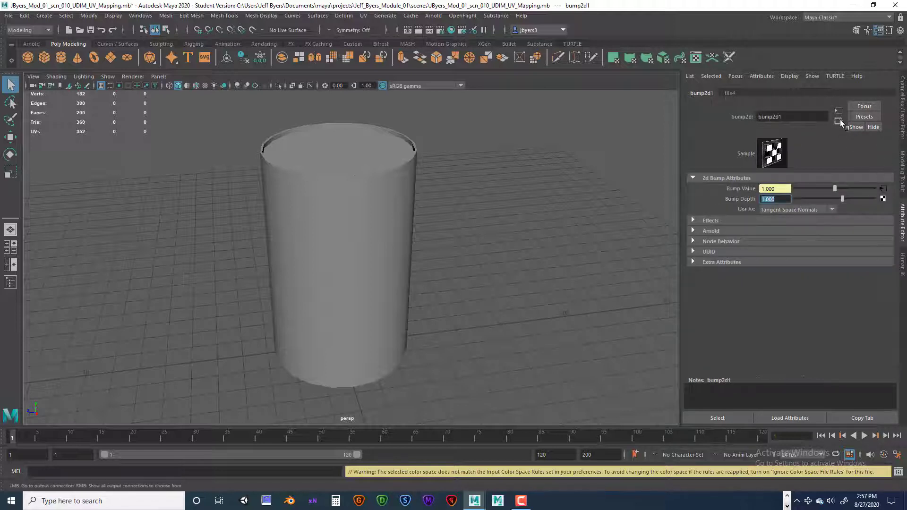
click(838, 121)
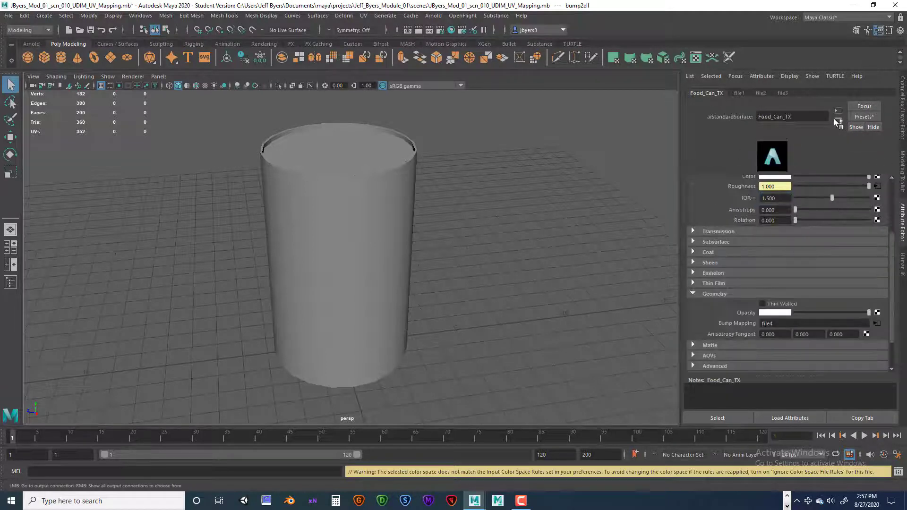
scroll(868, 229, up, 3)
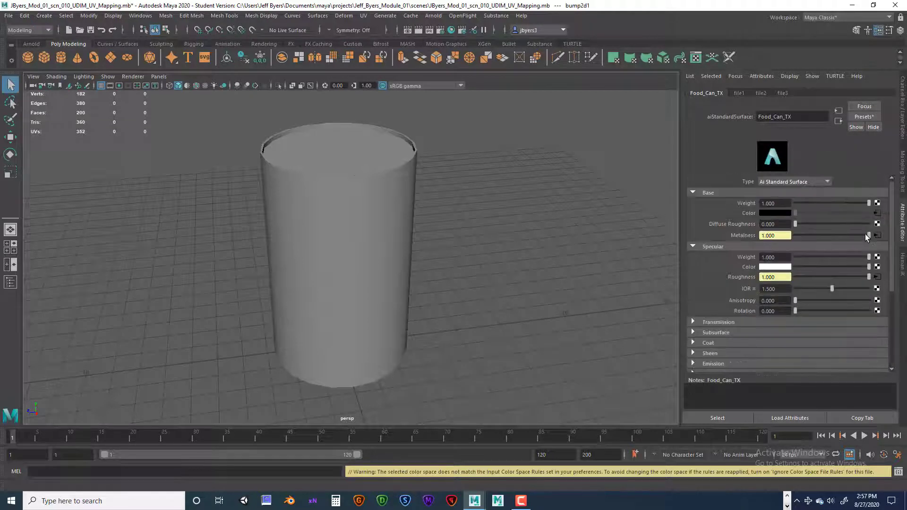
click(877, 213)
click(860, 263)
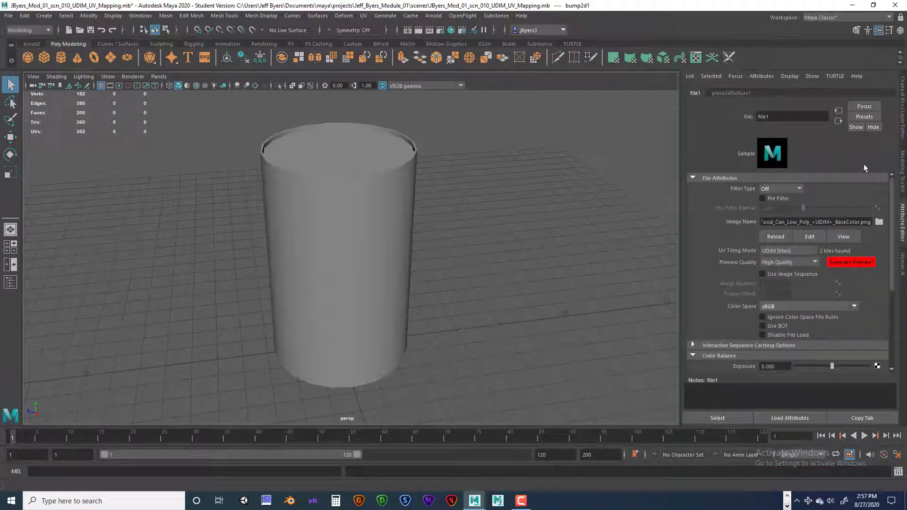
click(839, 121)
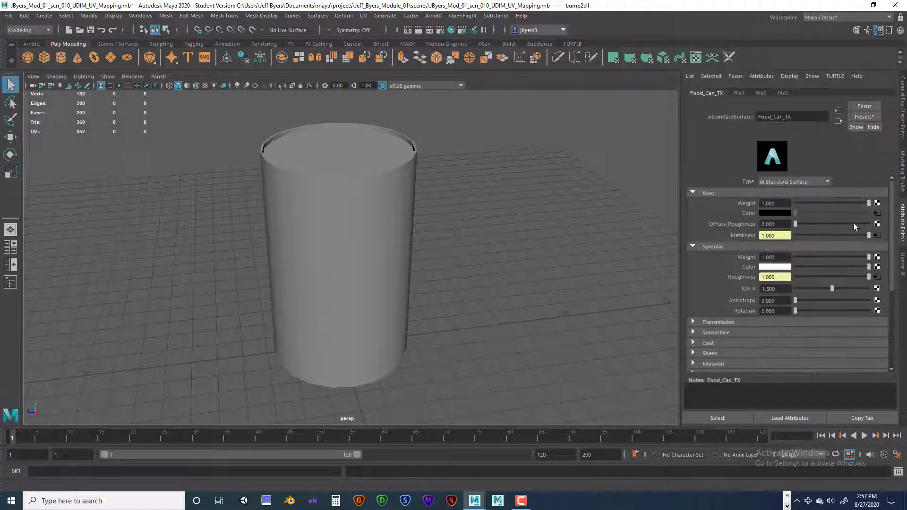
click(877, 236)
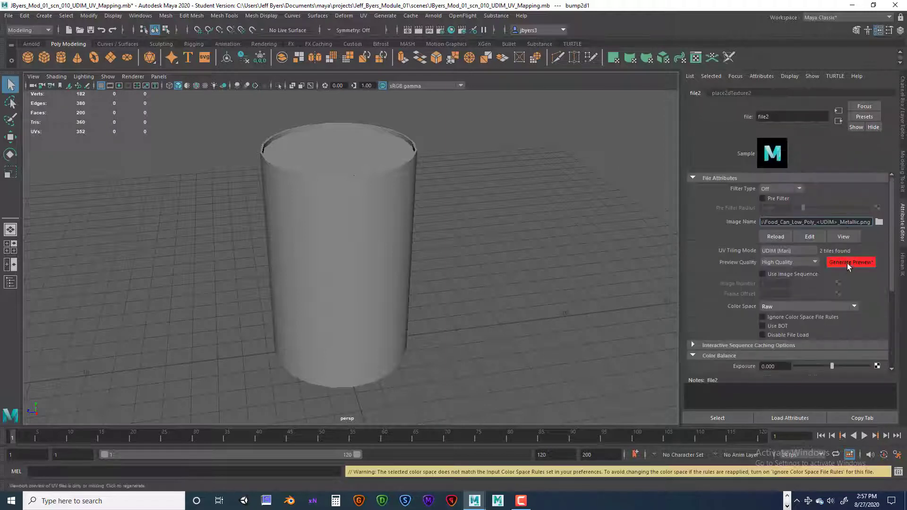
click(838, 121)
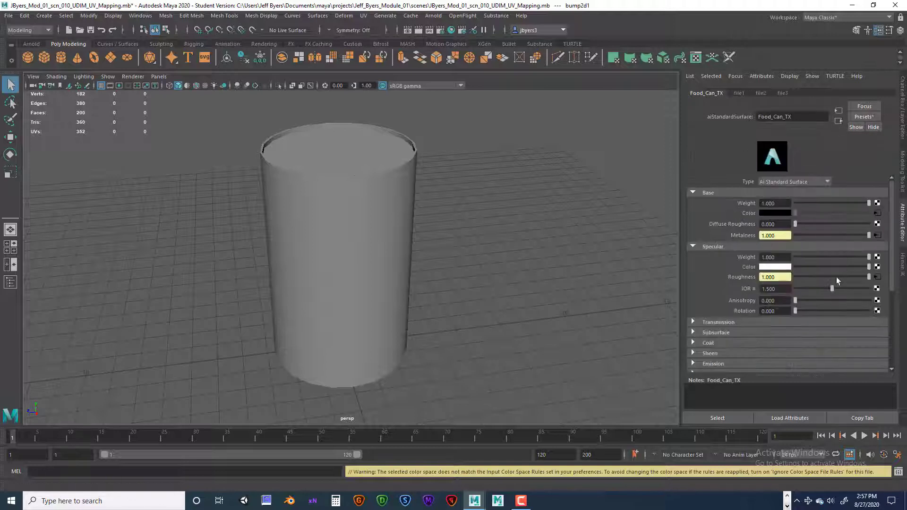
click(878, 277)
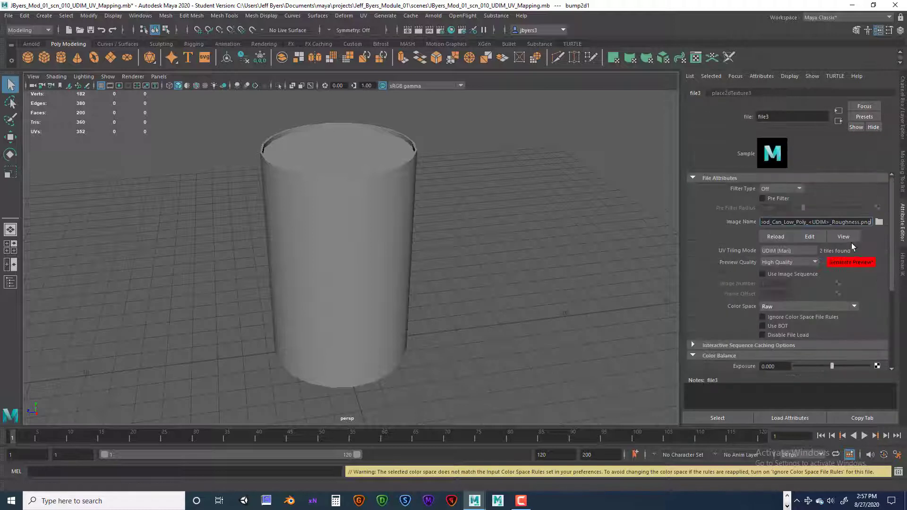
click(838, 122)
scroll(851, 268, down, 3)
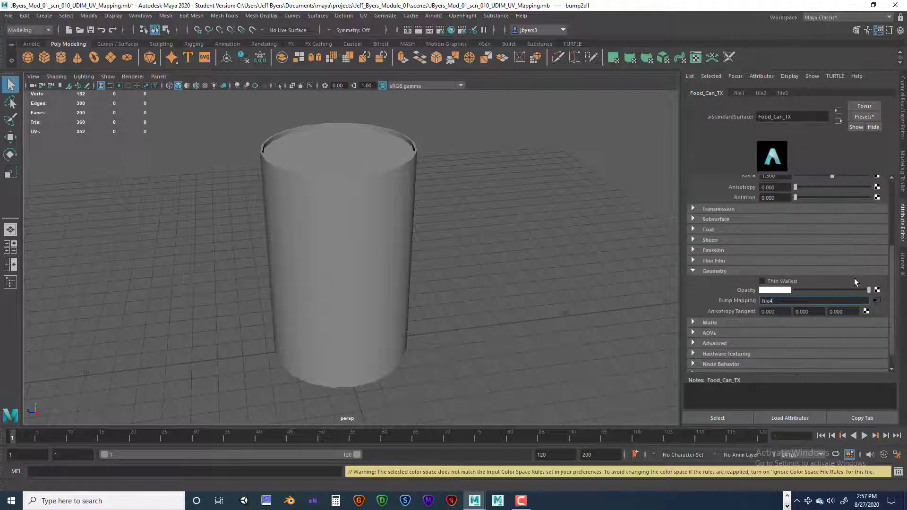
click(876, 301)
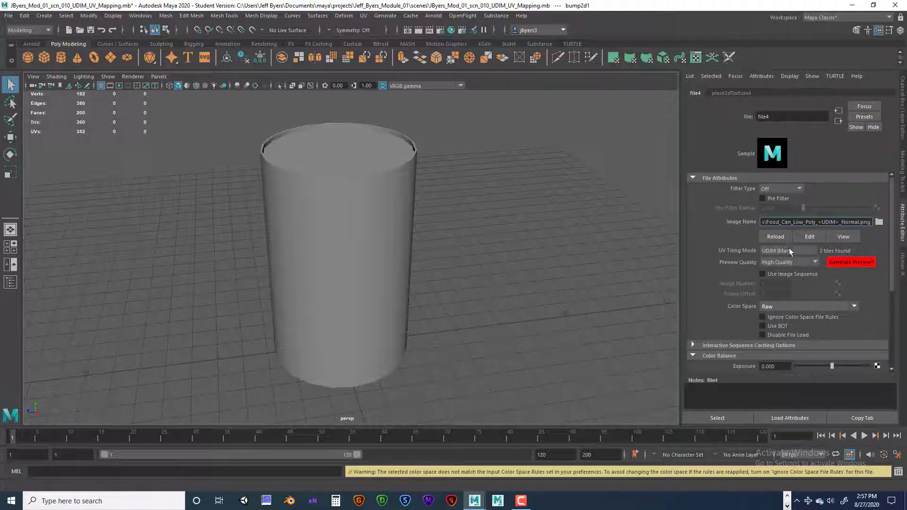
Select the food can and regenerate all UV tile preview textures in the Viewport 2.0 renderer settings
click(564, 183)
click(328, 154)
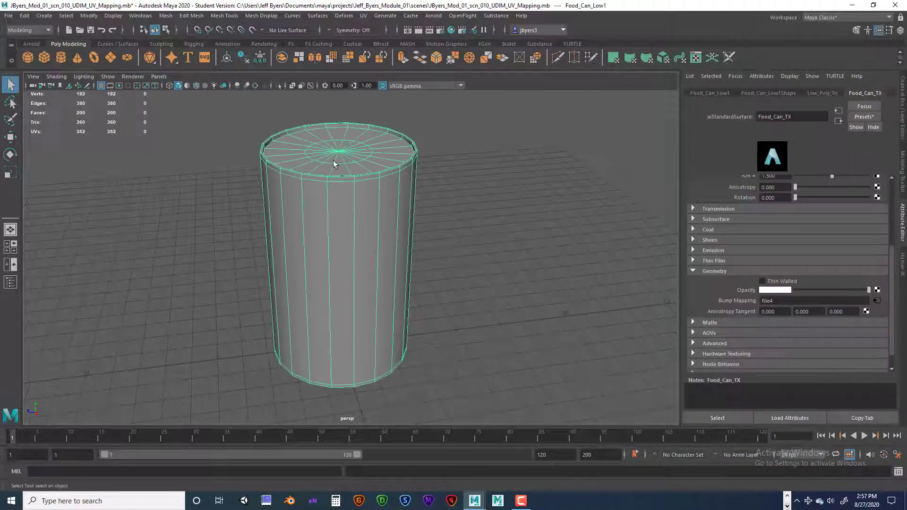
click(131, 76)
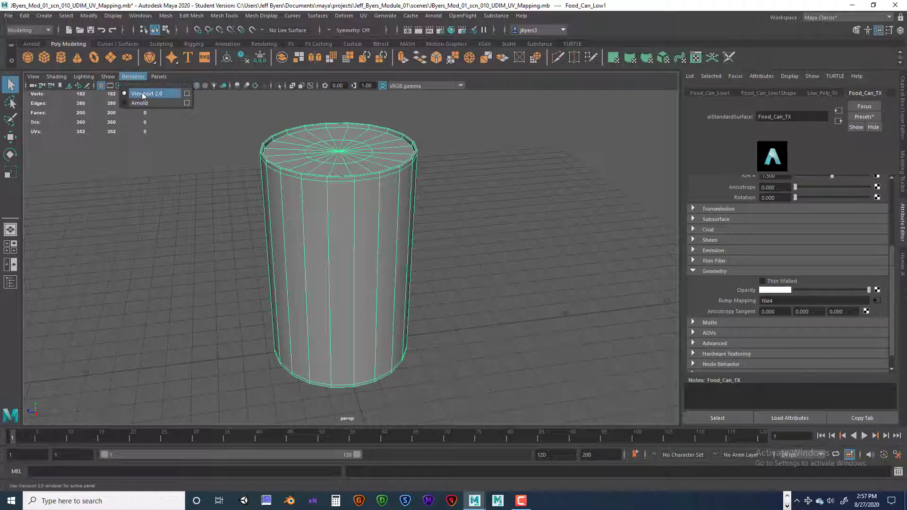
click(187, 94)
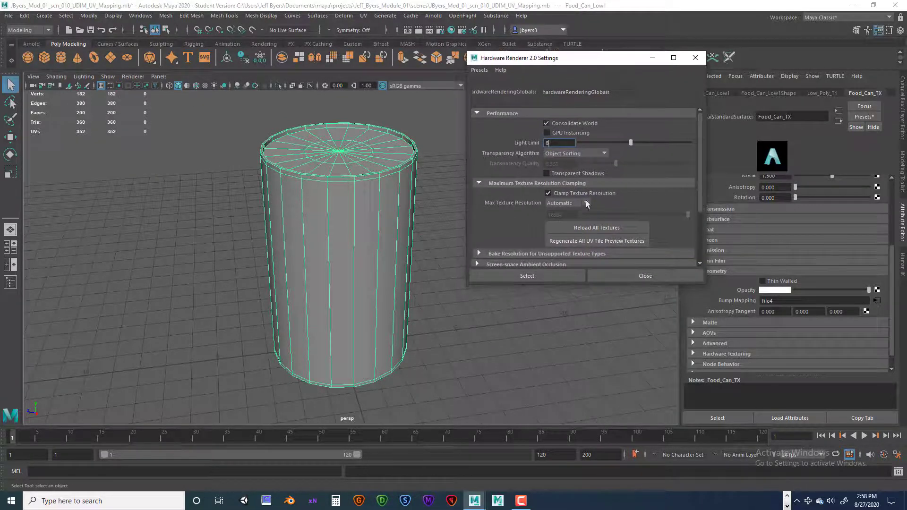
drag(579, 56, 545, 56)
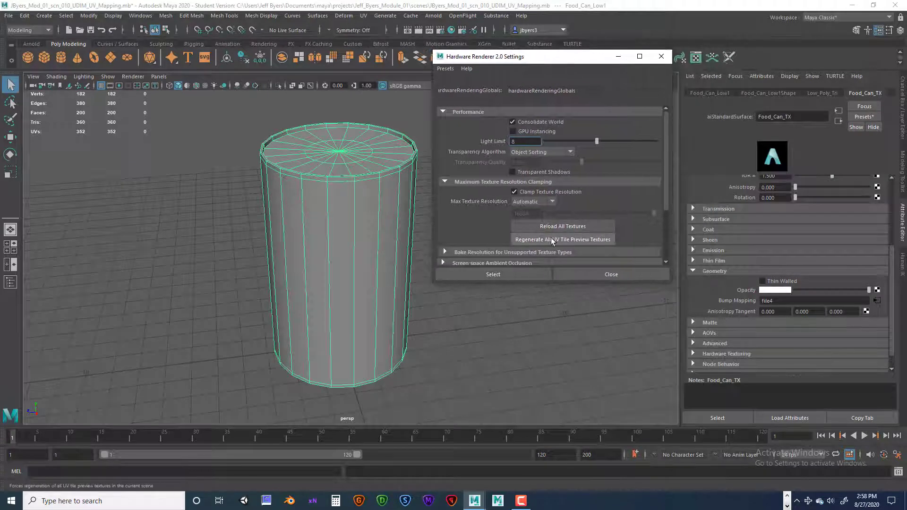
click(589, 233)
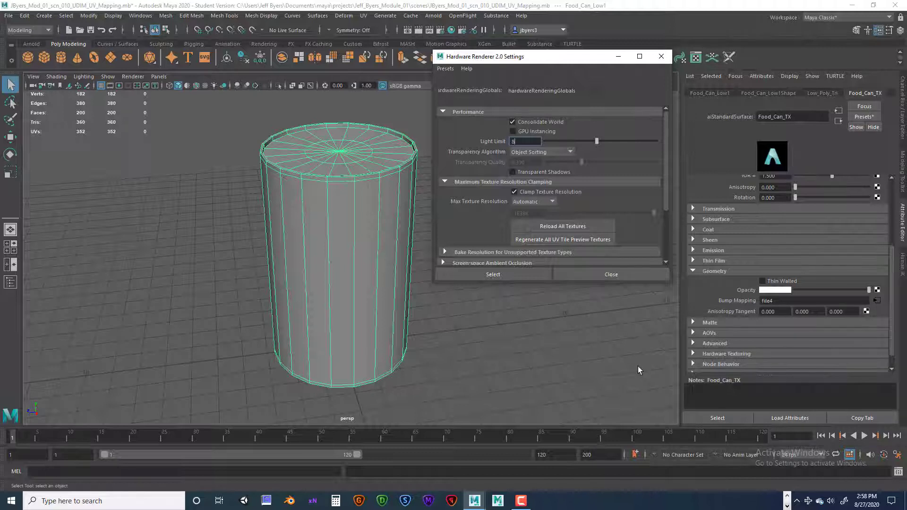
drag(547, 61, 534, 63)
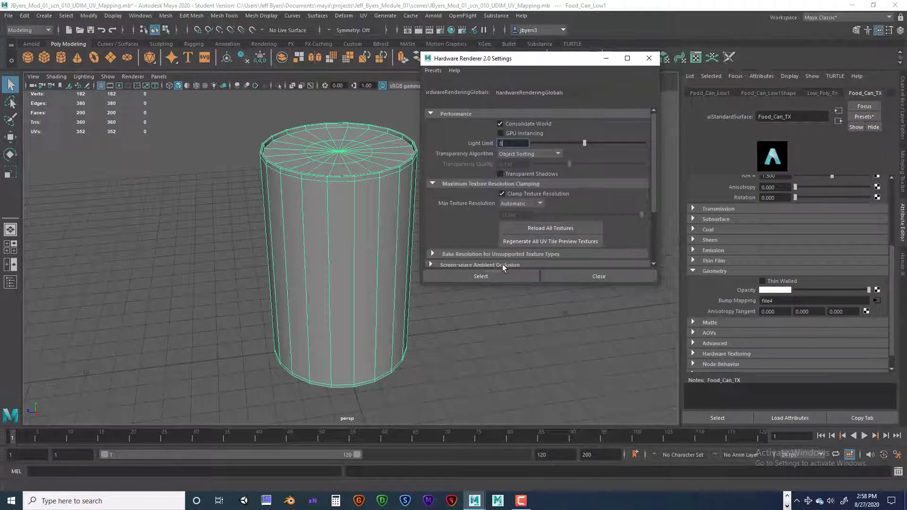
click(649, 58)
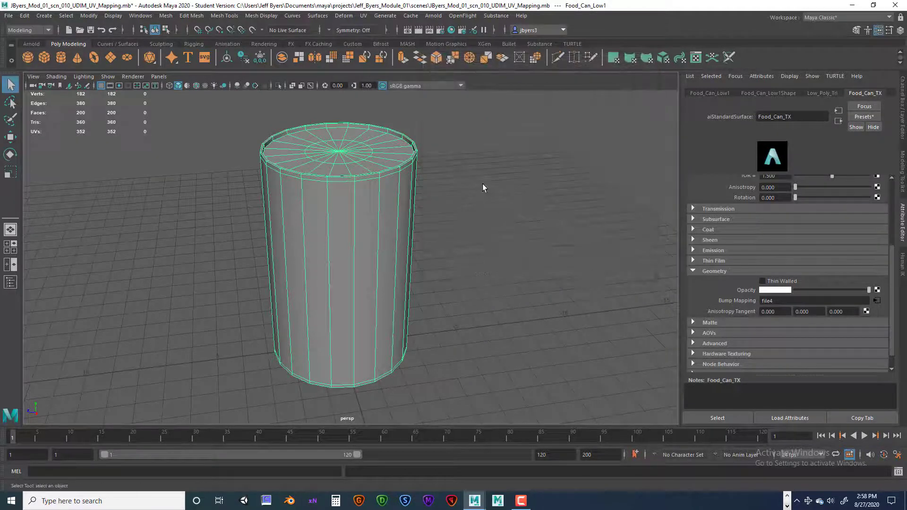
Switch the viewport to textured display, choose Viewport 2.0 as its renderer and reselect the food can
key(6)
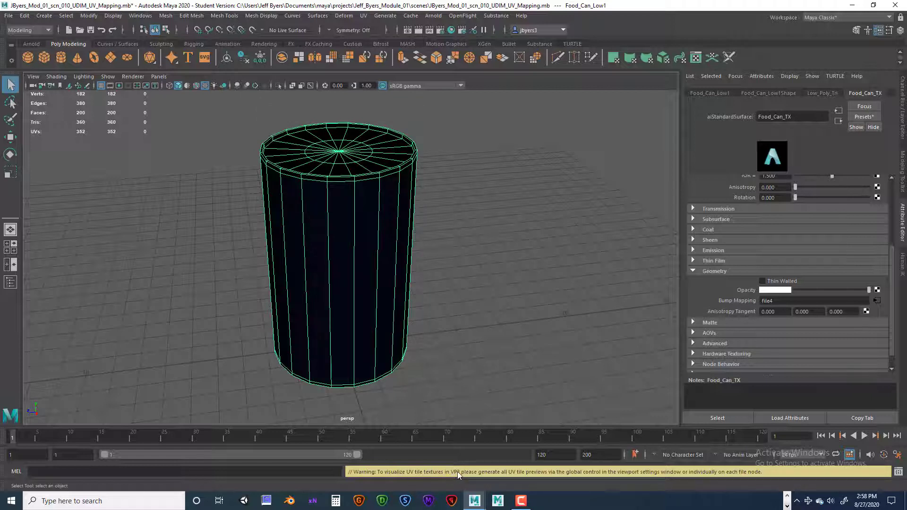
click(133, 76)
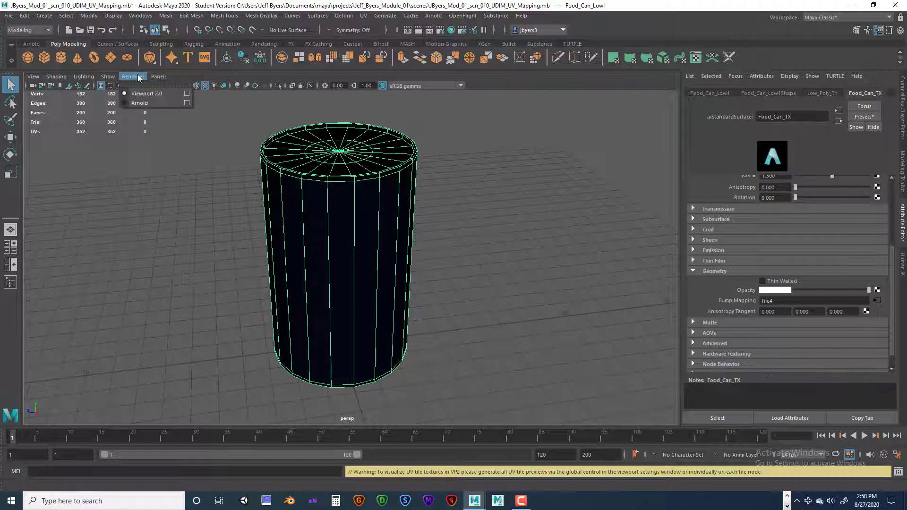
click(142, 94)
click(423, 360)
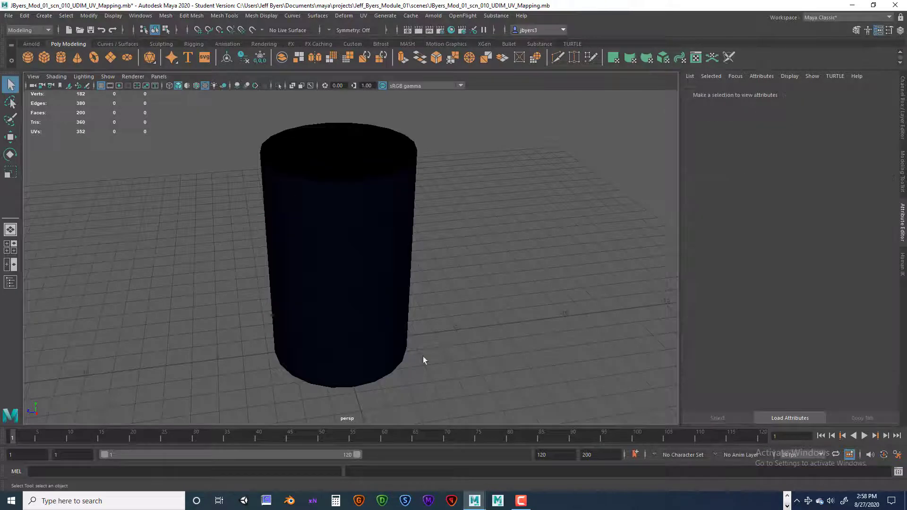
click(283, 159)
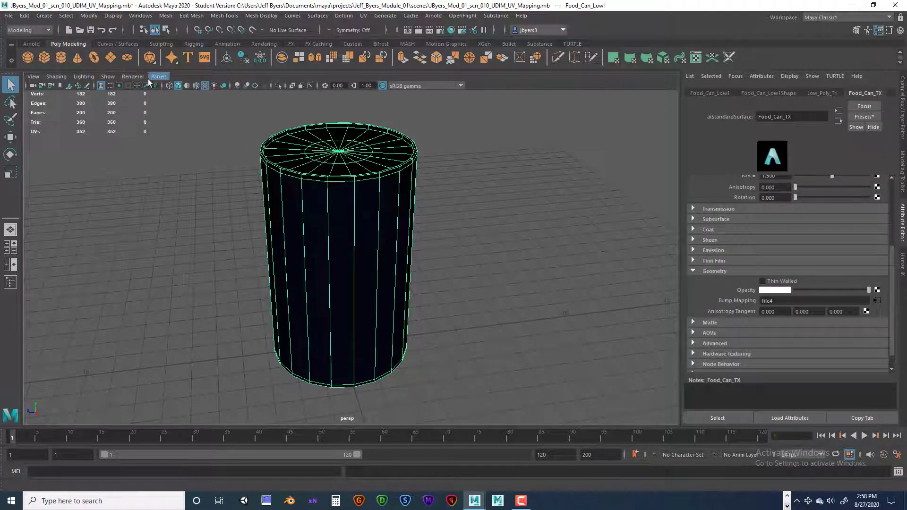
click(132, 76)
click(152, 94)
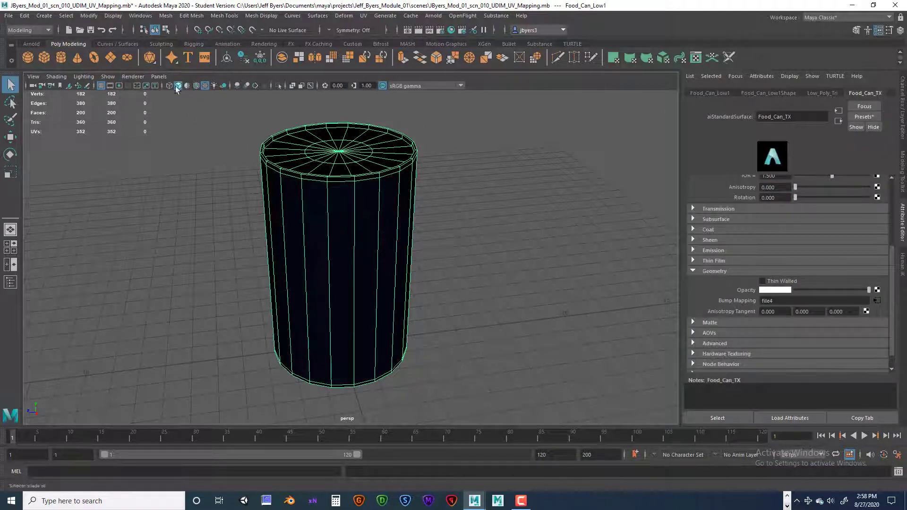
Reload all textures and regenerate all UV tile preview textures from the Hardware Renderer 2.0 settings
click(139, 78)
click(187, 93)
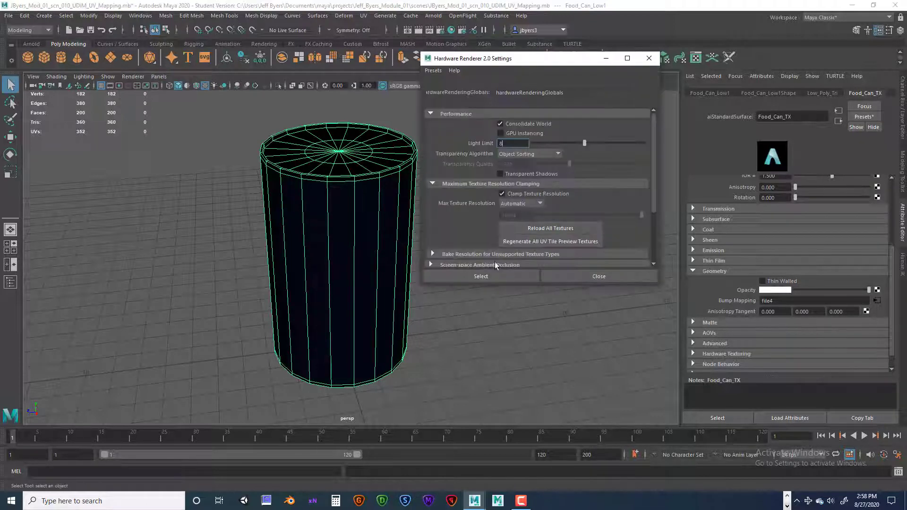
click(542, 242)
click(562, 228)
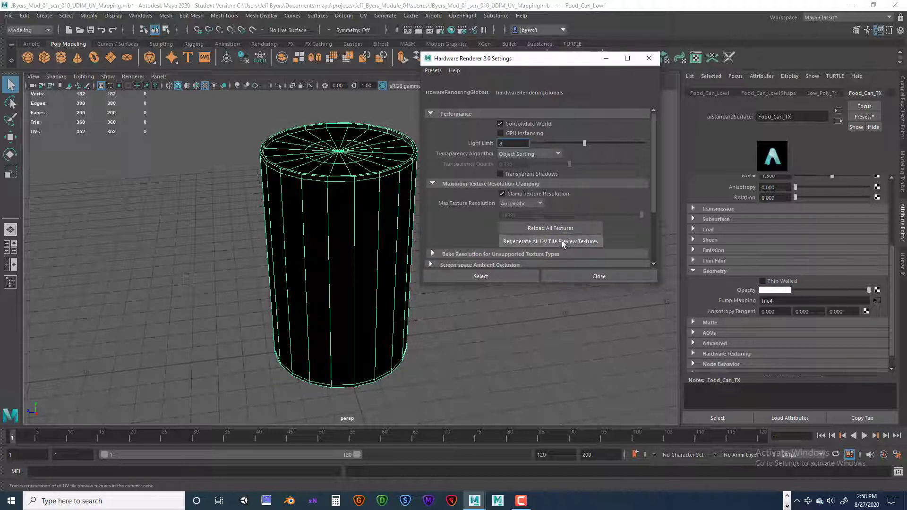
click(562, 241)
click(654, 59)
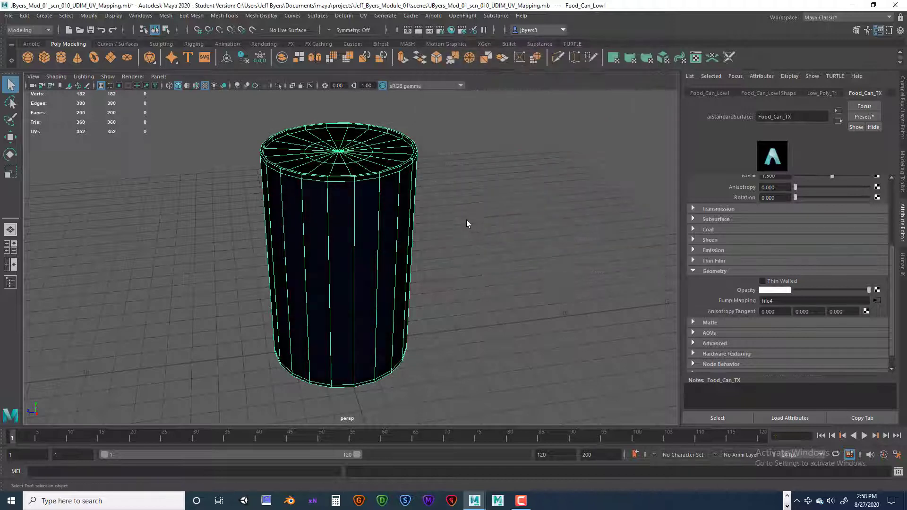
Deselect the food can and examine its textured surface from several angles and distances
alt+drag(370, 174, 347, 179)
scroll(347, 178, up, 3)
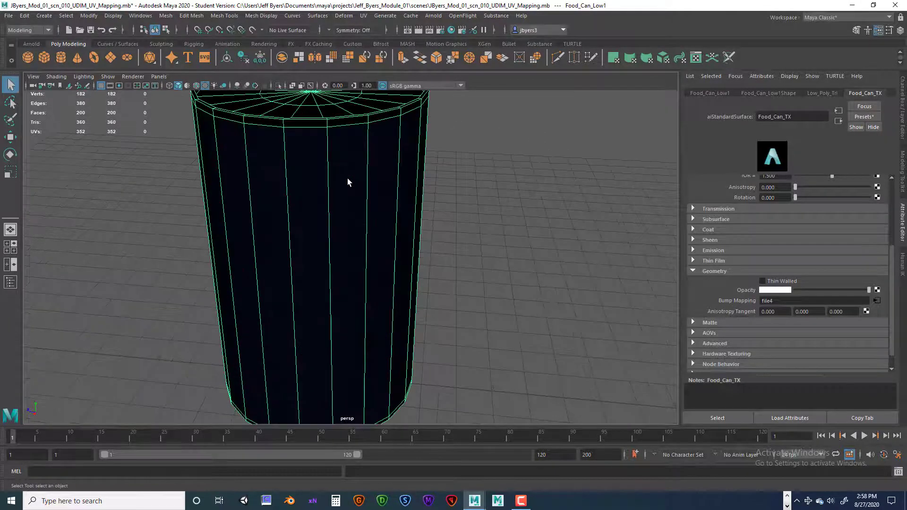
scroll(347, 177, down, 3)
click(402, 188)
mouse_move(403, 188)
alt+mouse_down()
mouse_move(390, 180)
mouse_move(387, 206)
mouse_move(383, 125)
mouse_move(384, 188)
mouse_move(416, 168)
mouse_move(415, 182)
alt+mouse_up()
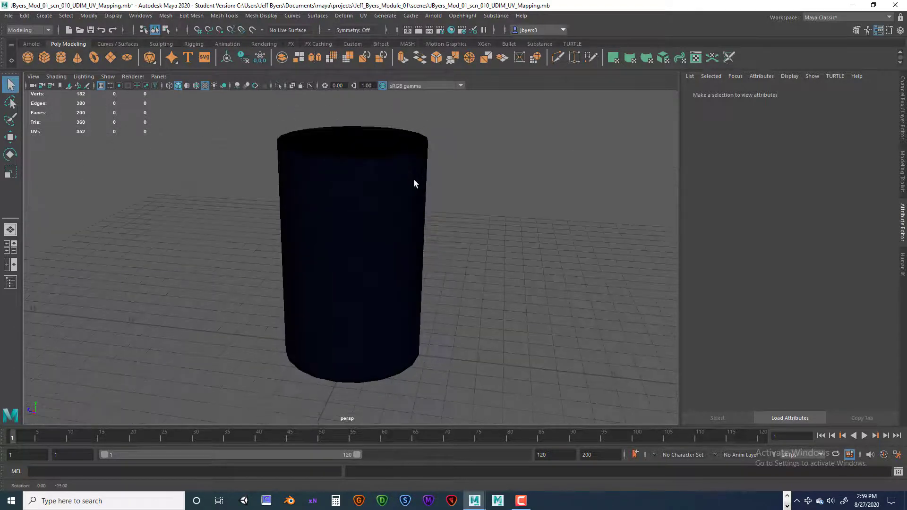
scroll(497, 222, down, 5)
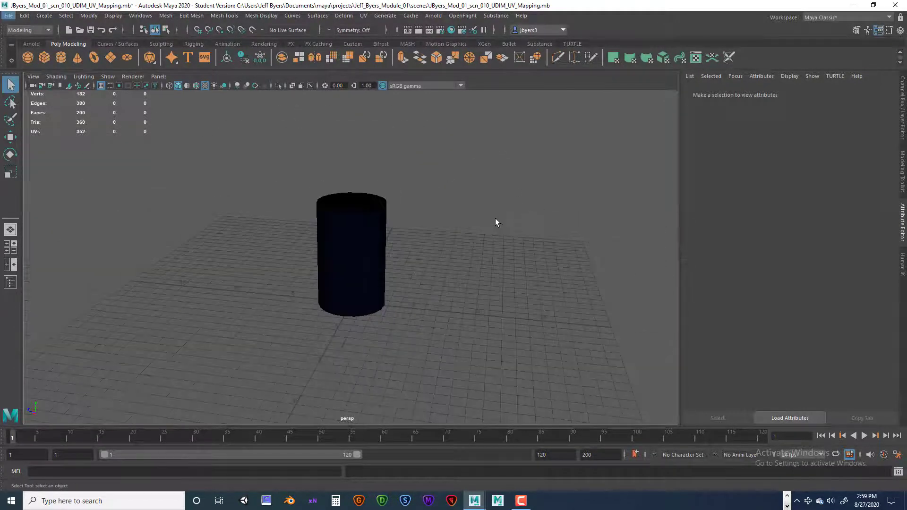
scroll(497, 221, up, 4)
alt+drag(483, 210, 460, 232)
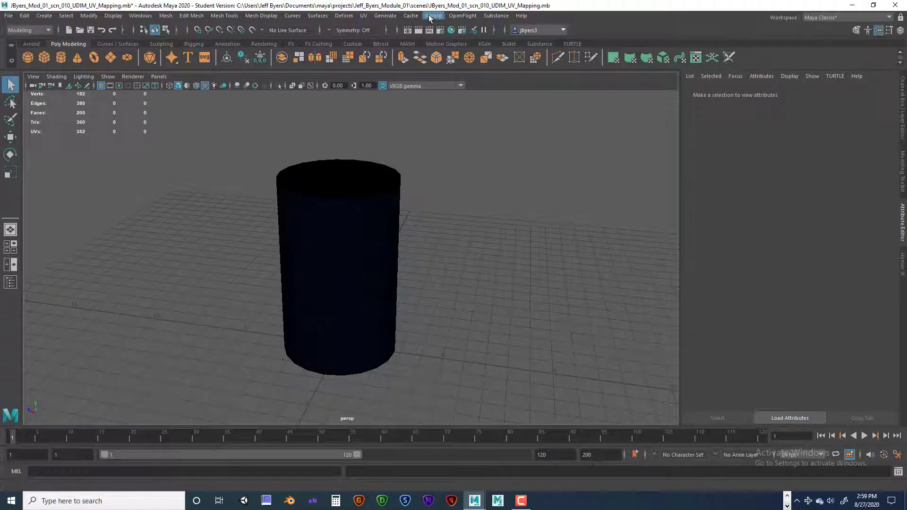
Check the render settings for the chosen renderer, its Common and Arnold Renderer options, and the other available renderers
click(450, 30)
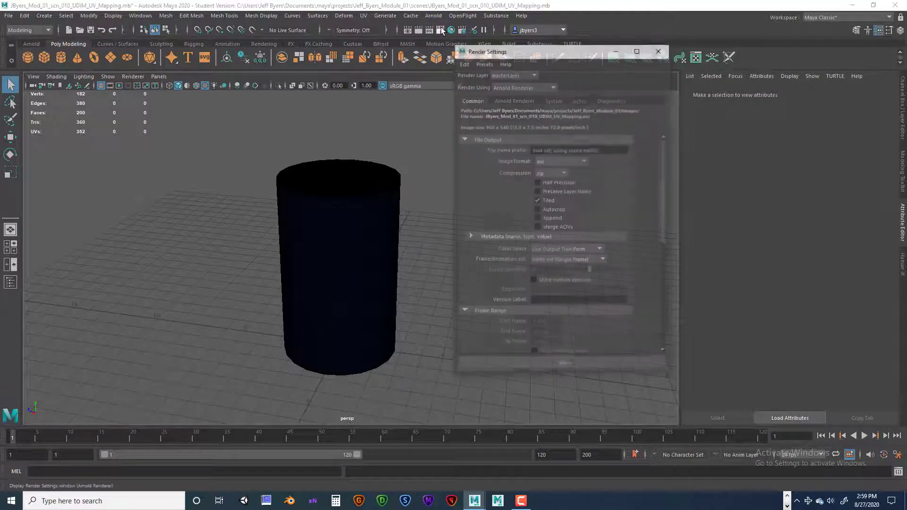
click(523, 86)
click(524, 134)
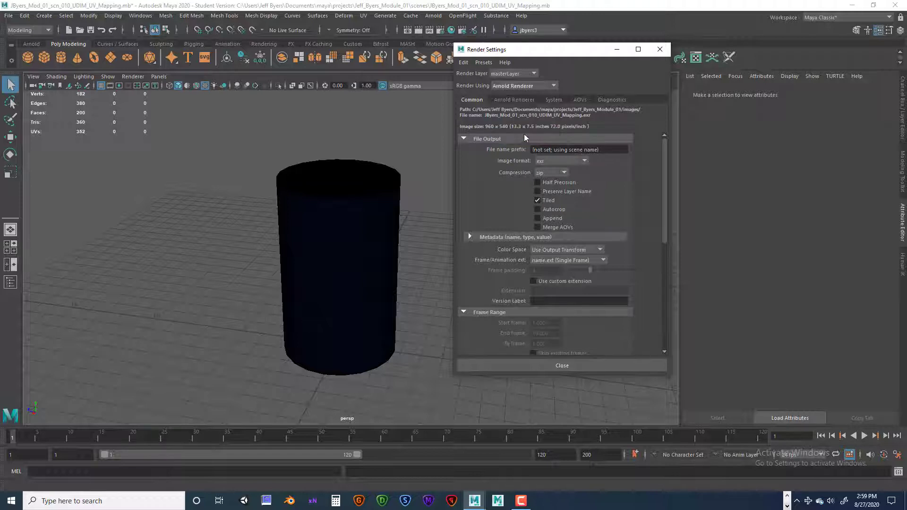
click(520, 100)
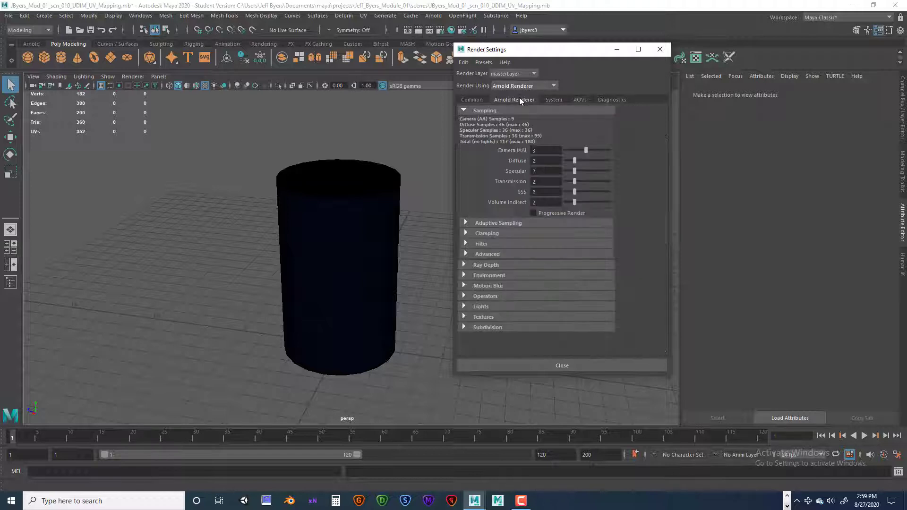
click(496, 101)
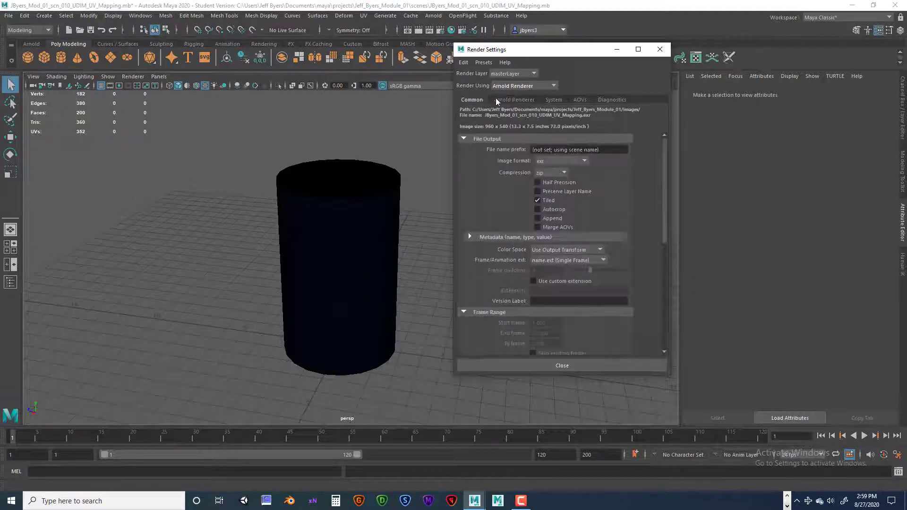
click(522, 100)
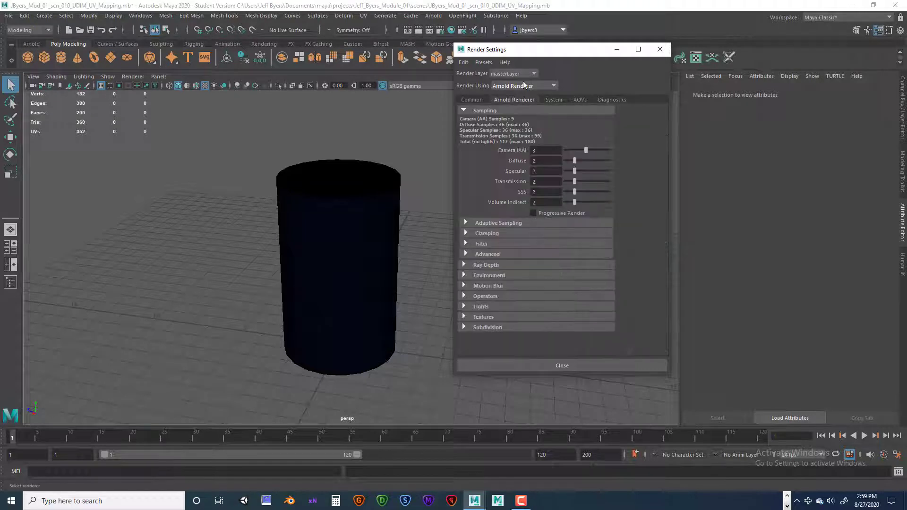
click(513, 87)
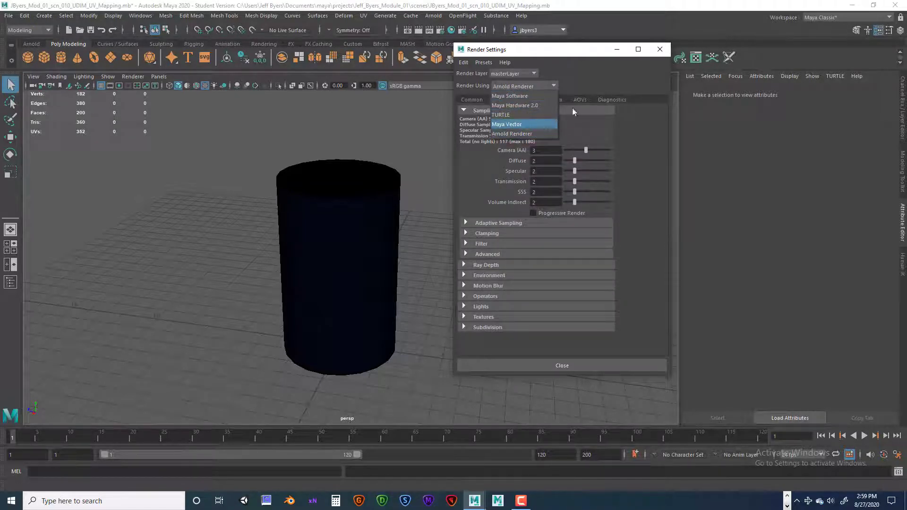
click(584, 69)
click(660, 50)
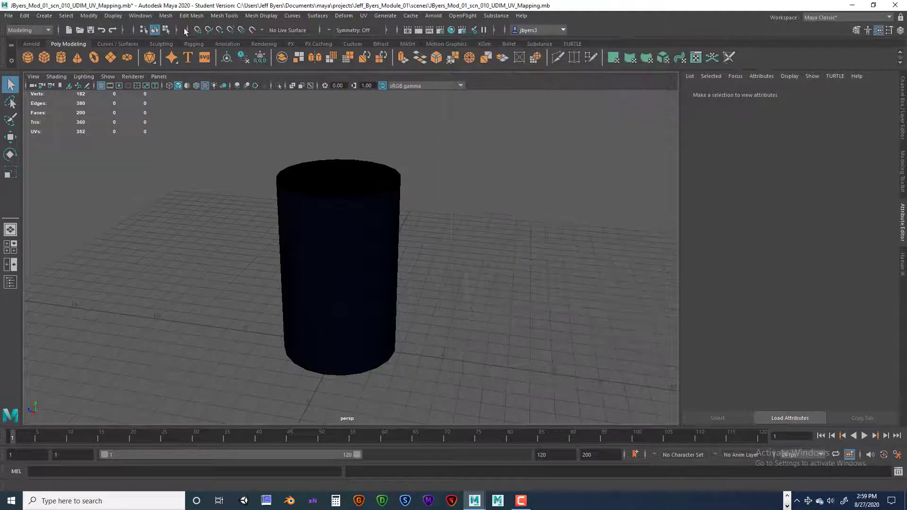
Look through the Plug-in Manager to check which plug-ins are loaded and set to auto load
click(141, 15)
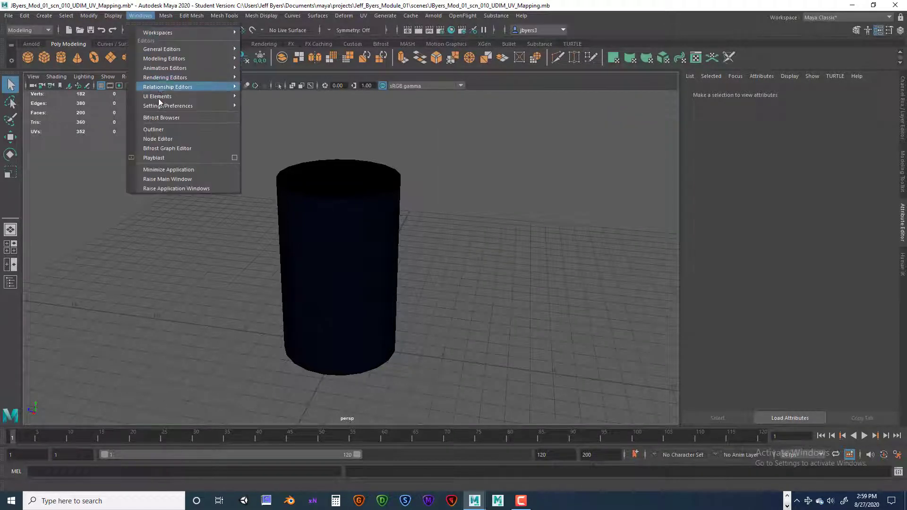
mouse_move(160, 109)
click(273, 175)
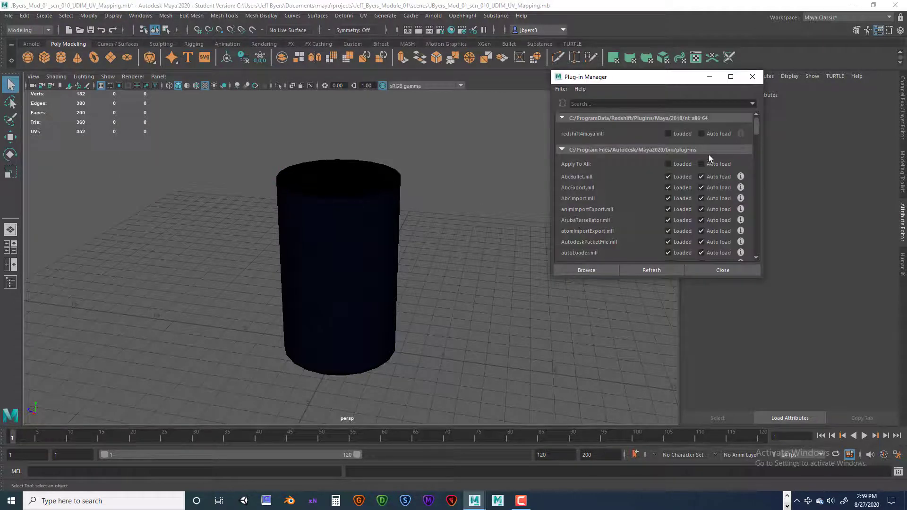
scroll(726, 218, down, 20)
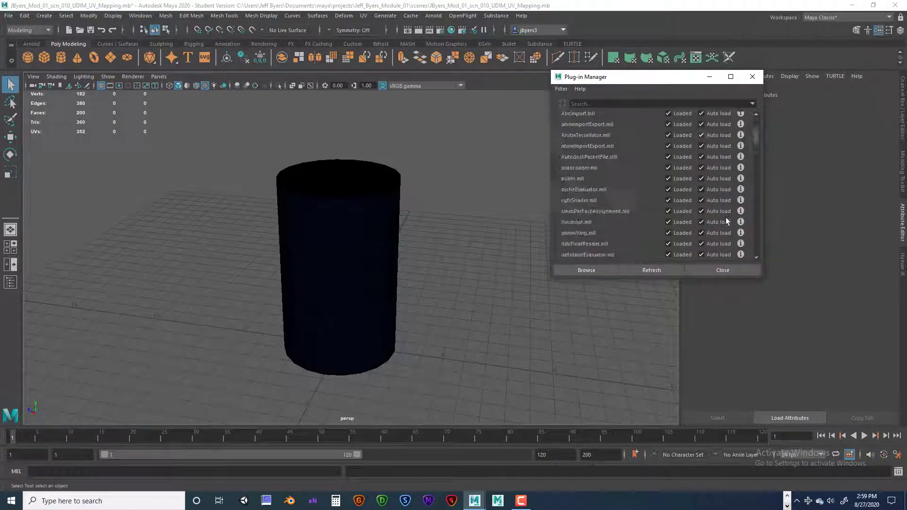
scroll(724, 215, down, 1)
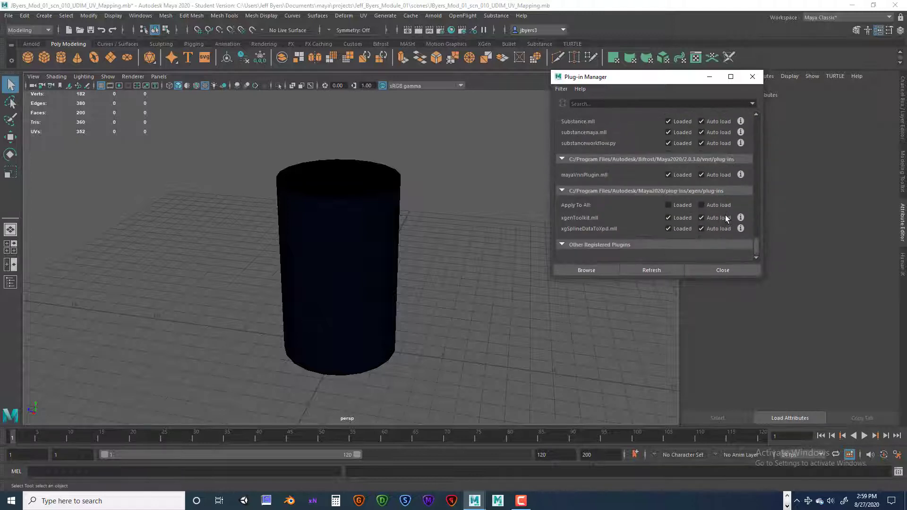
scroll(725, 203, up, 5)
scroll(709, 188, up, 15)
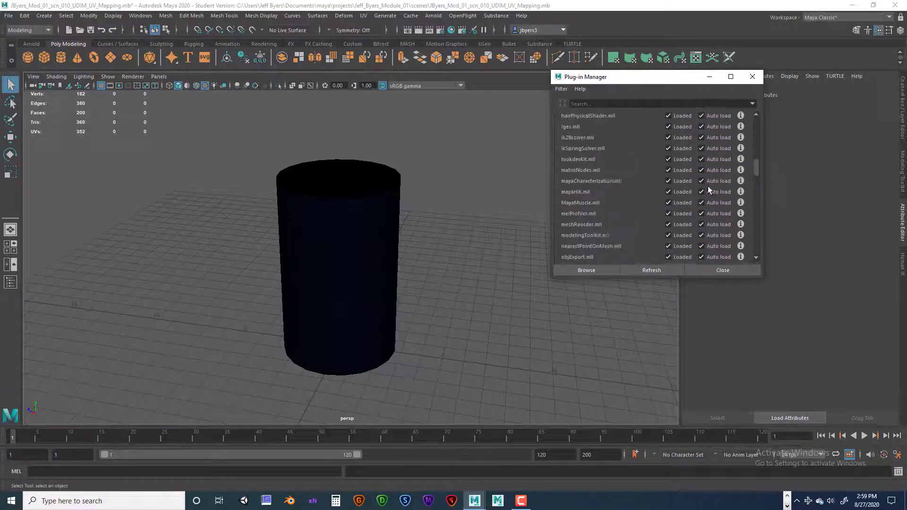
click(752, 76)
Choose Arnold Renderer as the renderer in the render settings and close them
click(463, 30)
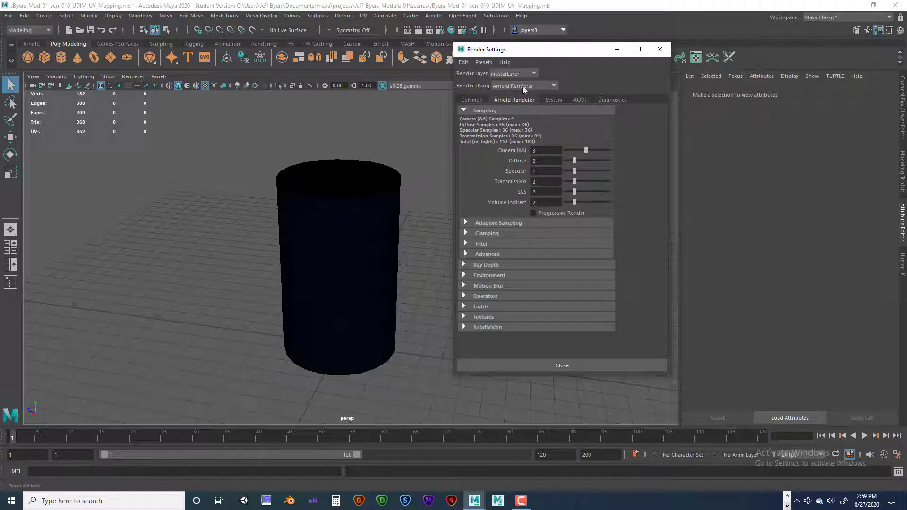
click(524, 86)
click(520, 134)
click(660, 49)
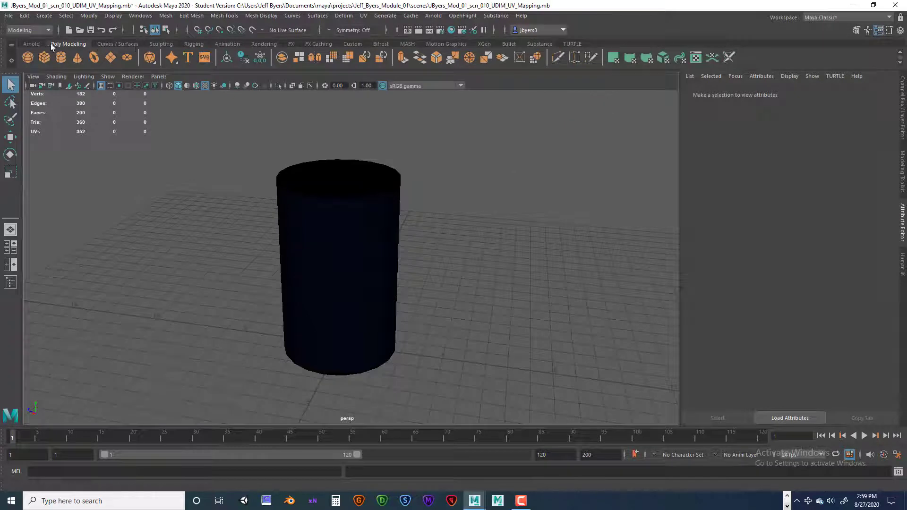
Add an Arnold Skydome Light to the scene and view it around the food can
click(36, 45)
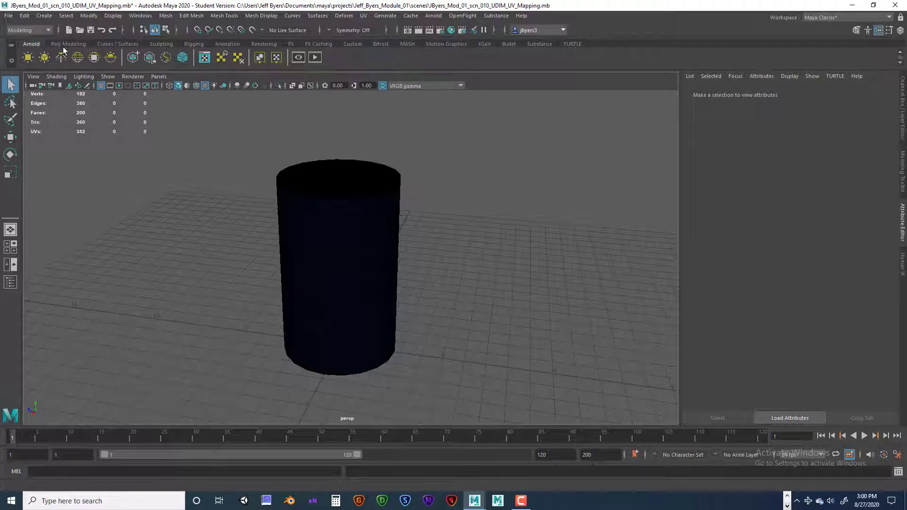
click(431, 17)
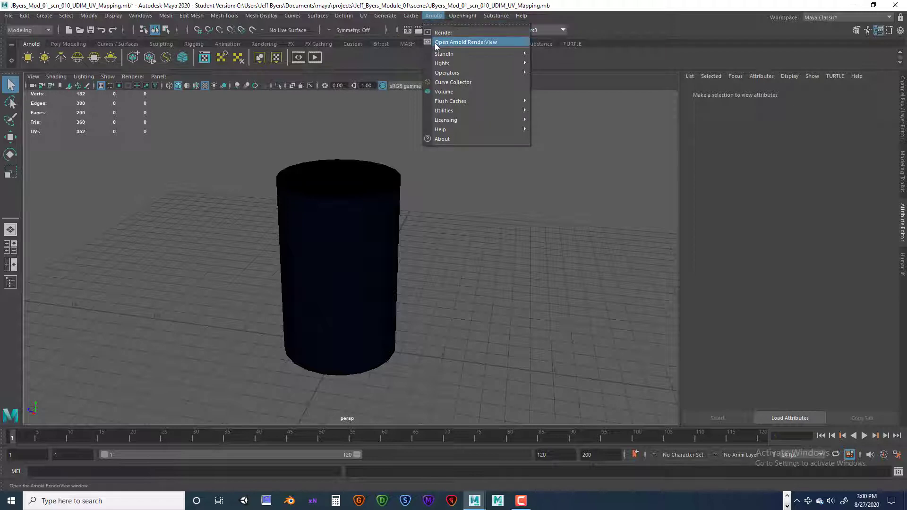
mouse_move(468, 63)
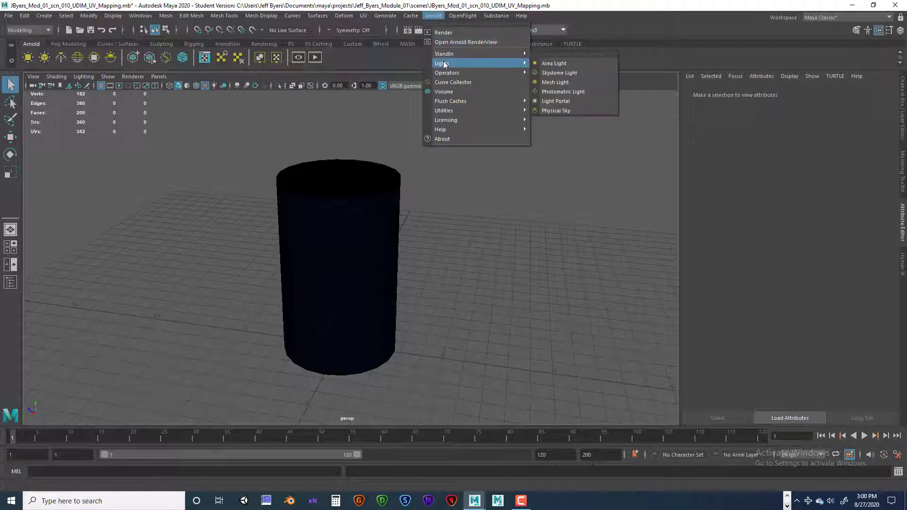
click(567, 74)
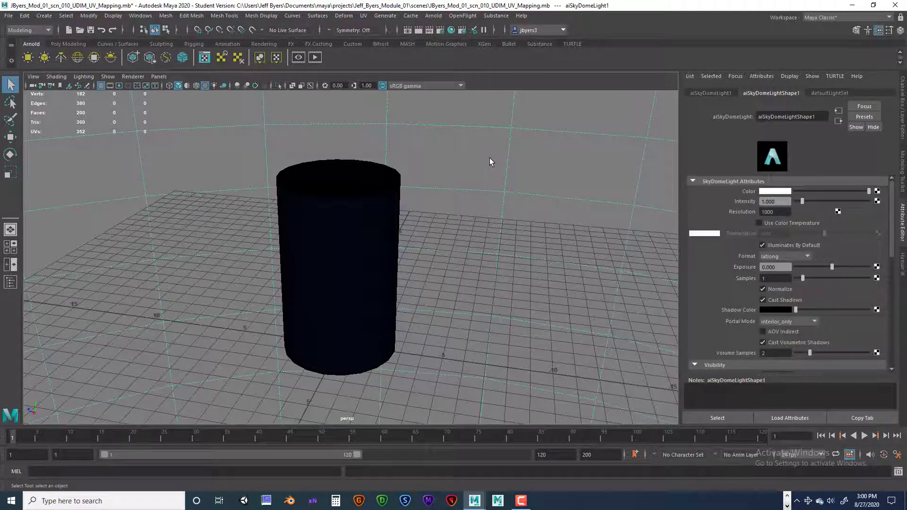
alt+drag(510, 214, 443, 209)
alt+middle_drag(444, 208, 479, 208)
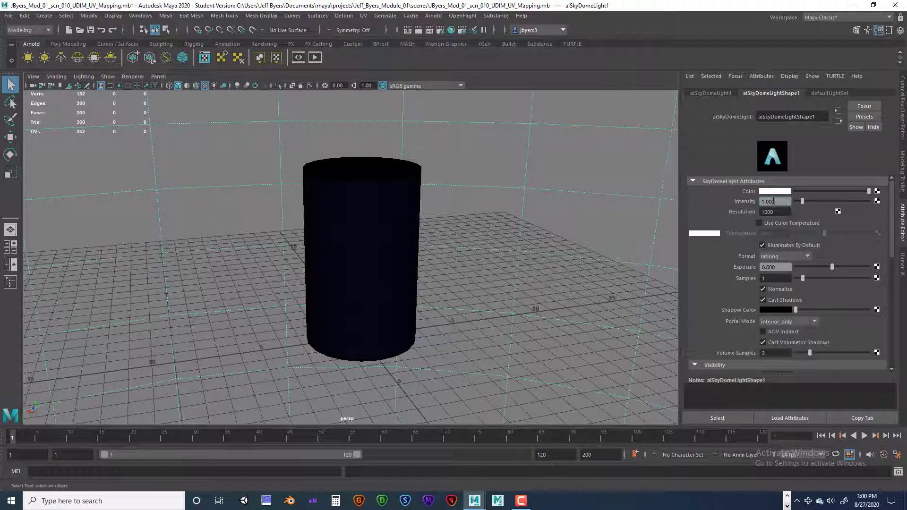
Open the Outliner and place its window clear of the food can and the skydome light's attributes
click(407, 193)
click(475, 172)
drag(469, 106, 633, 248)
click(140, 16)
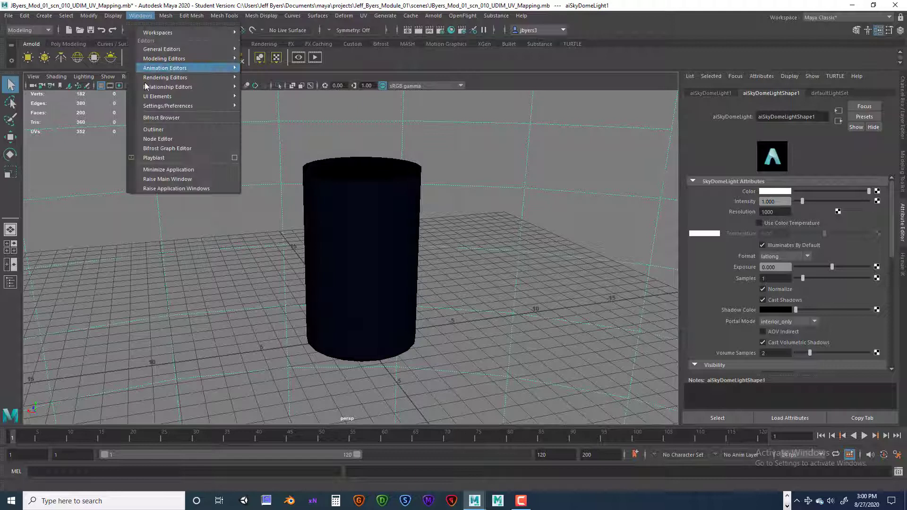
click(156, 125)
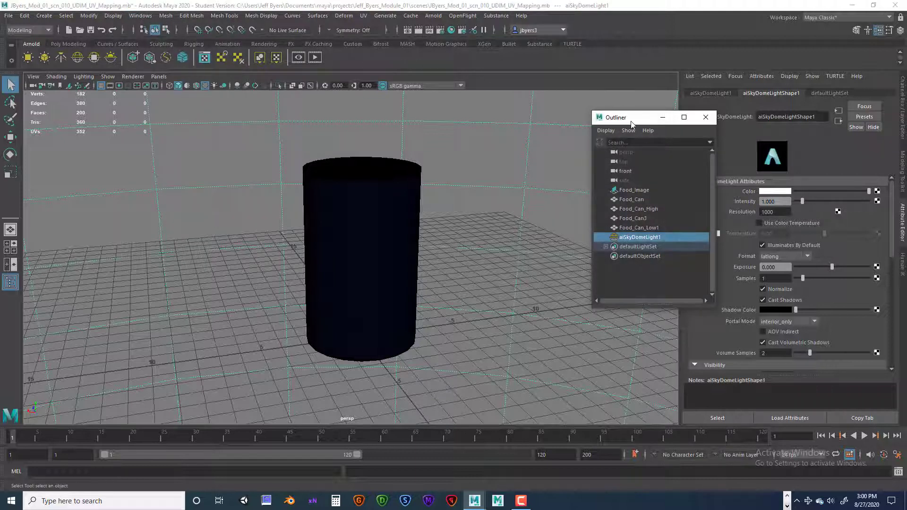
drag(633, 121, 71, 108)
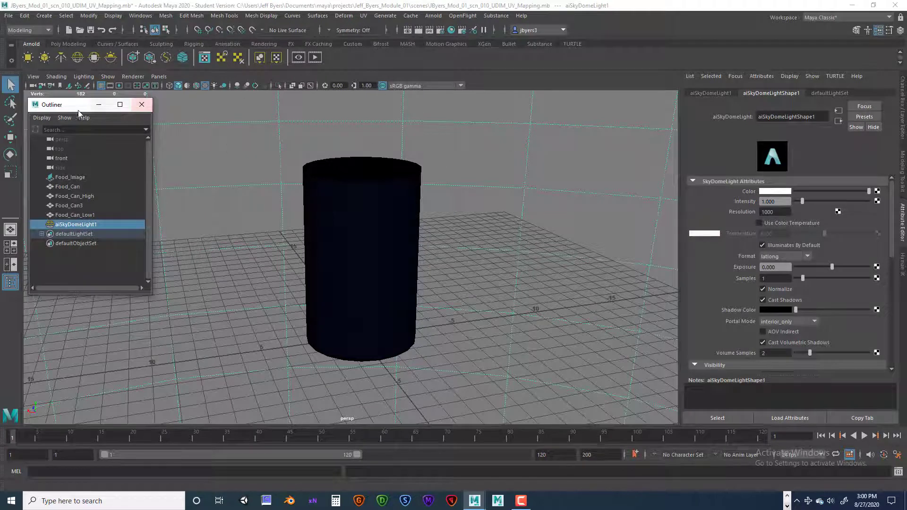
drag(64, 106, 60, 98)
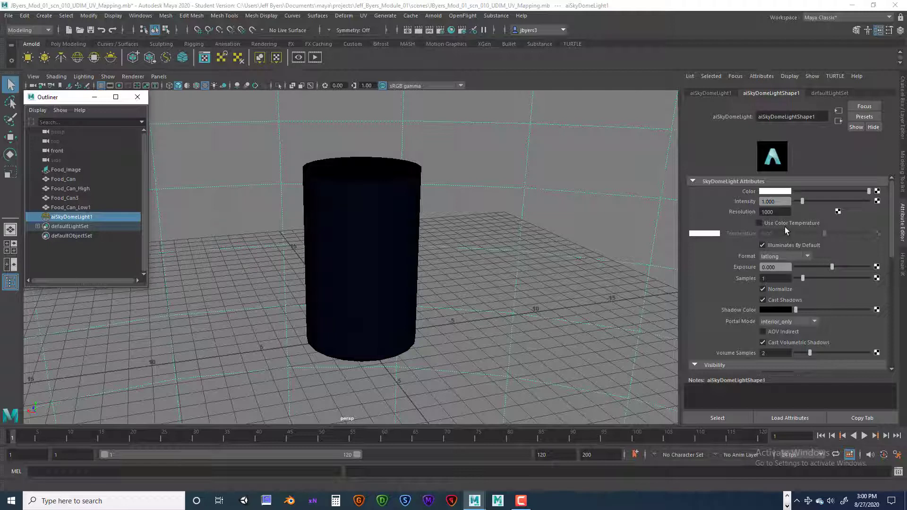
Set the skydome light's intensity to 0.5 and exposure to 0.5, and enter its samples value
drag(782, 202, 757, 204)
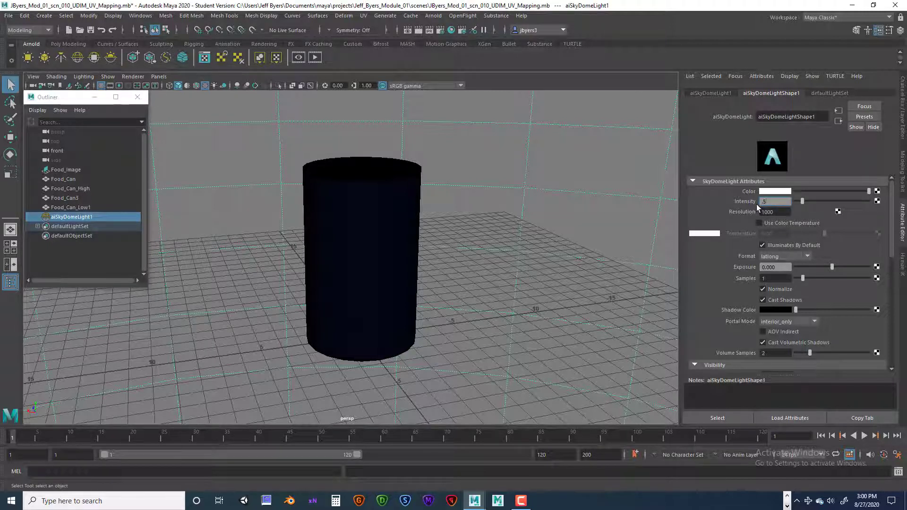
text(.5)
key(Return)
drag(786, 267, 753, 262)
text(.5)
key(Return)
drag(777, 280, 752, 270)
key(Return)
Set the skydome light's camera visibility to 0.15
scroll(845, 251, down, 5)
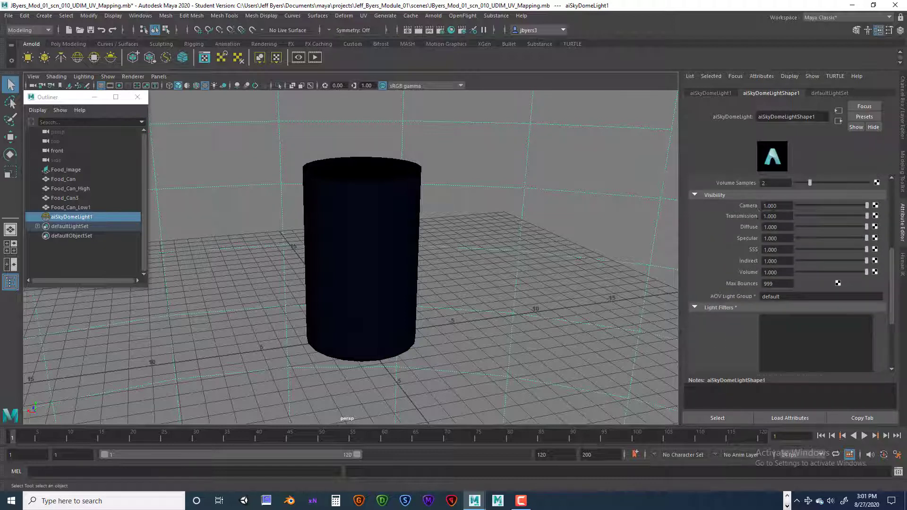
click(762, 206)
text(0.15)
key(Return)
Minimize the Outliner, and render the current frame with Arnold to check the lighting on the can before closing the render
click(95, 98)
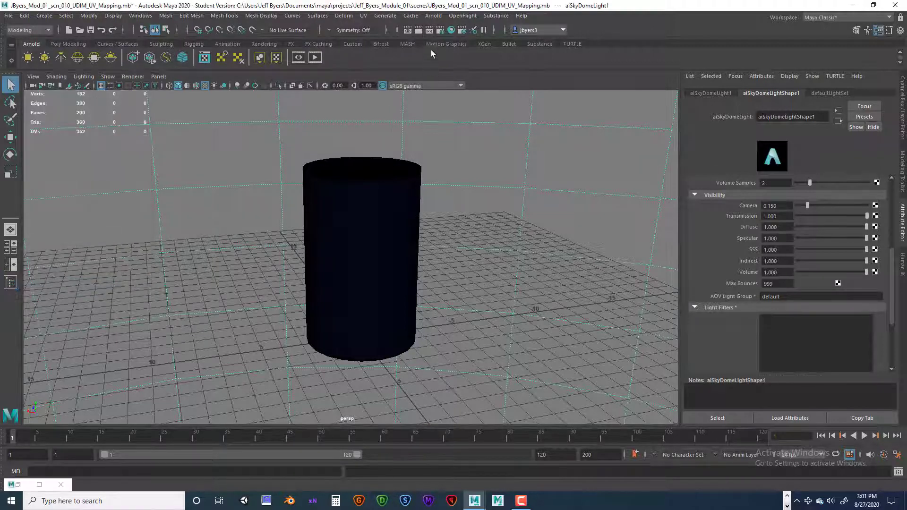
click(418, 30)
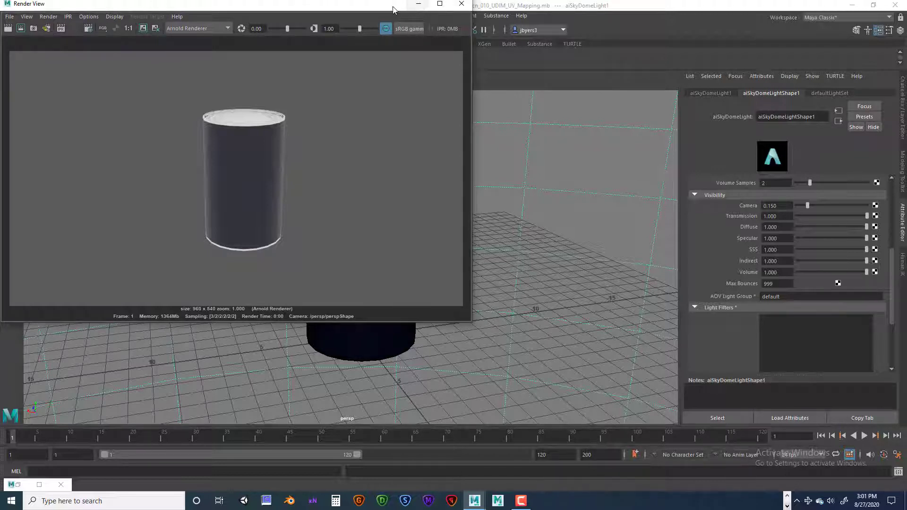
click(462, 5)
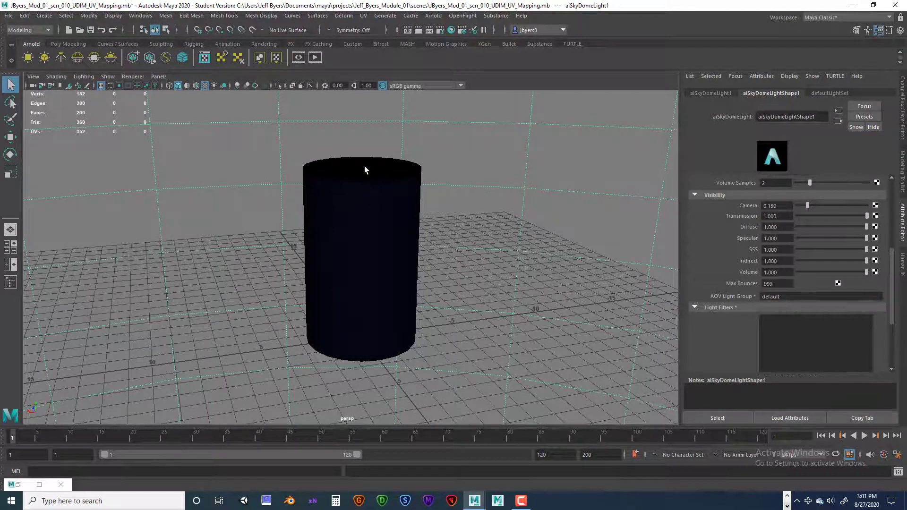
Switch to Substance Painter and examine the model from different angles and distances
click(786, 497)
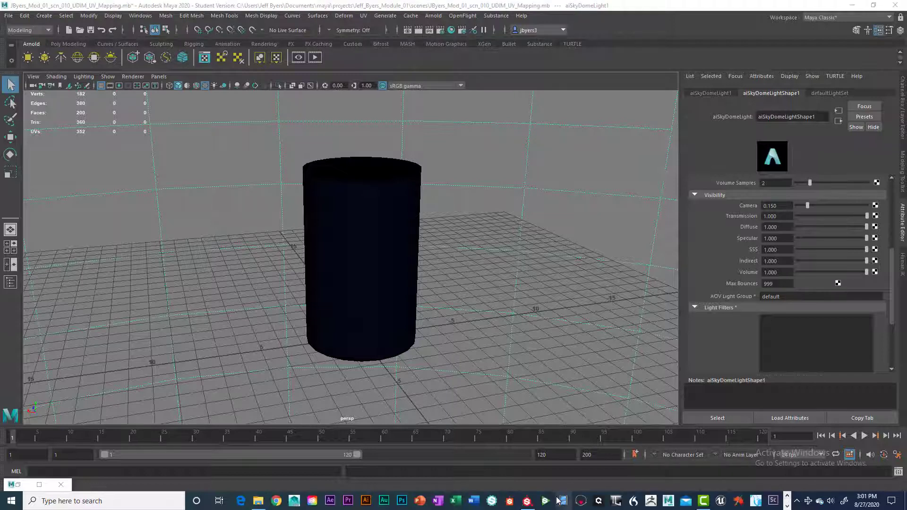
click(527, 500)
alt+drag(277, 183, 220, 231)
scroll(277, 232, up, 3)
scroll(277, 229, down, 3)
alt+drag(286, 226, 304, 226)
scroll(303, 226, up, 2)
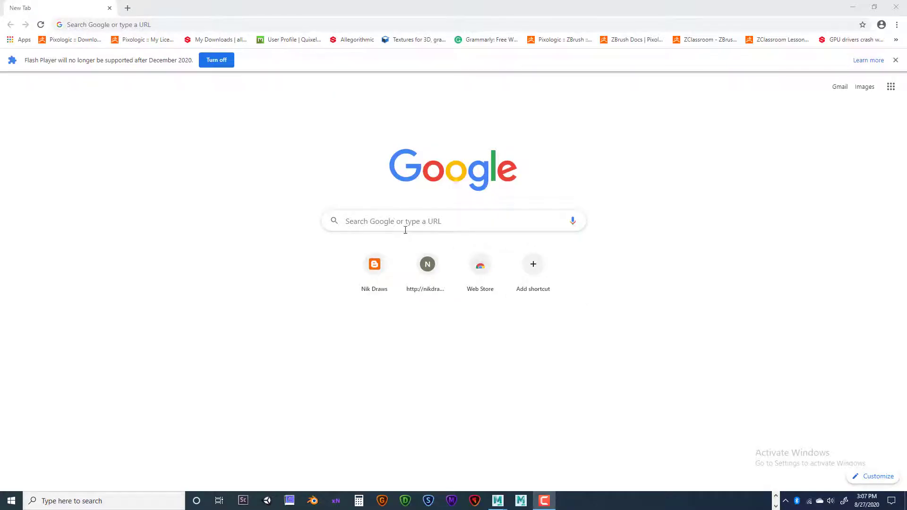
In the Chrome browser, search Google for "HDRI Haven" and open the hdrihaven.com home page
click(393, 221)
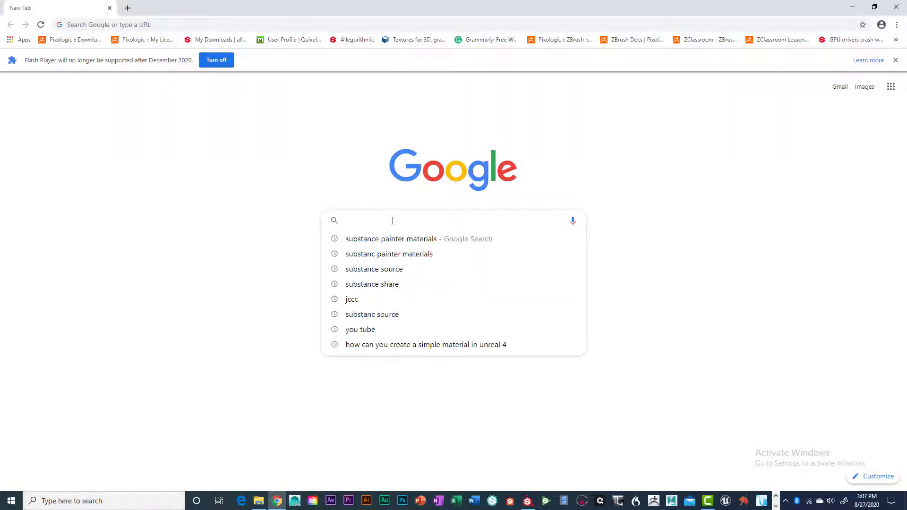
text(HDRI)
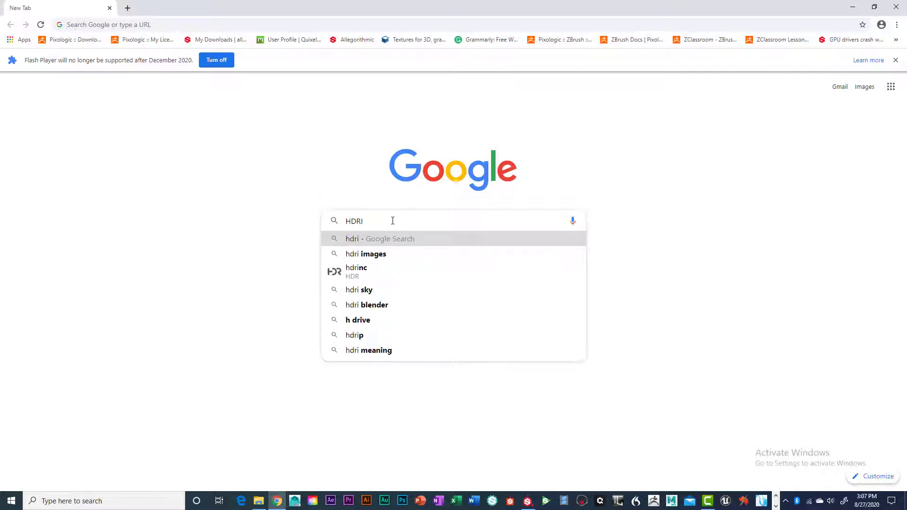
text( Haven)
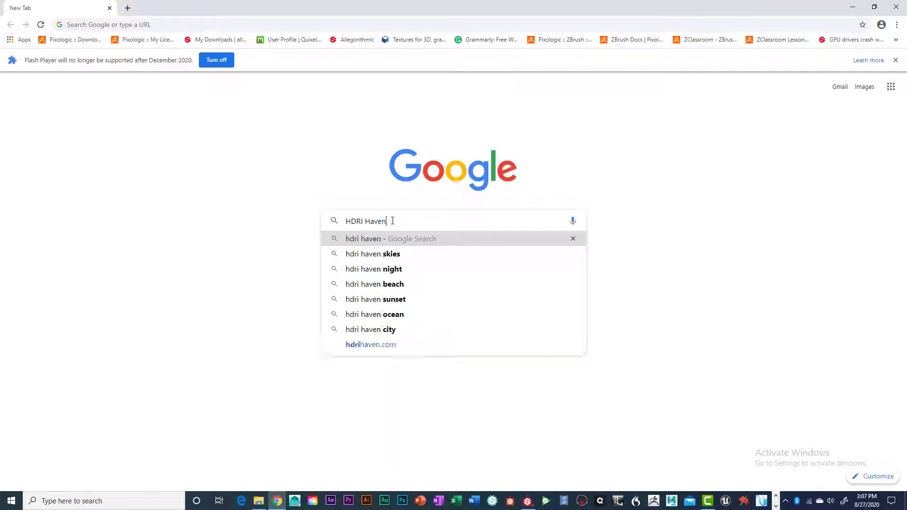
key(Return)
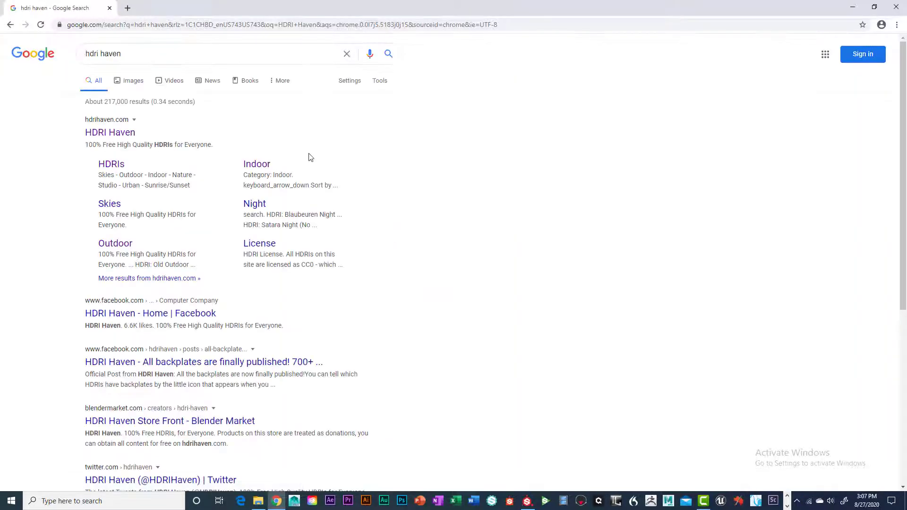
click(120, 136)
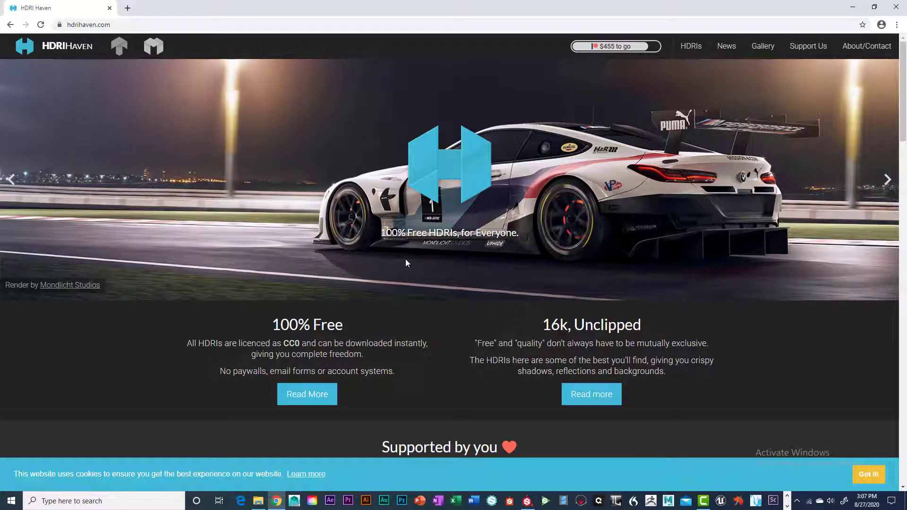
scroll(405, 263, down, 2)
scroll(465, 210, up, 2)
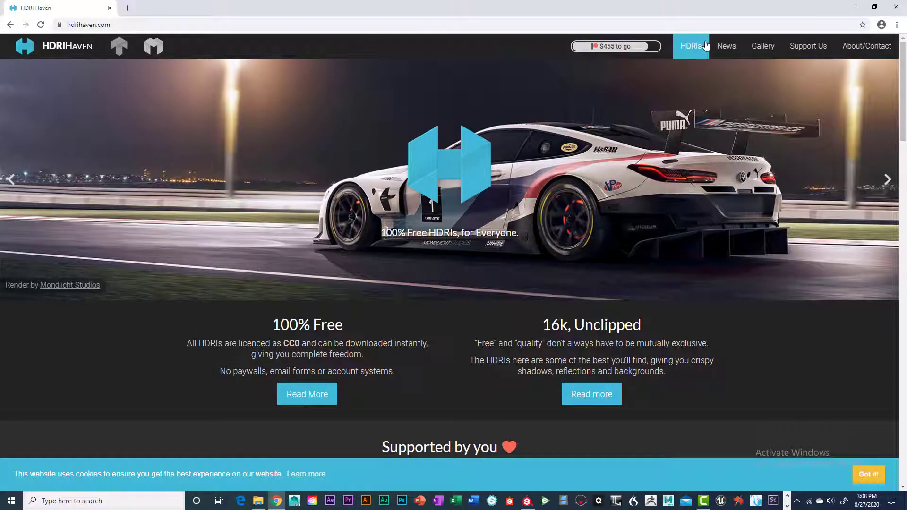
Open the site's full HDRI collection and look through the available environment images
click(692, 48)
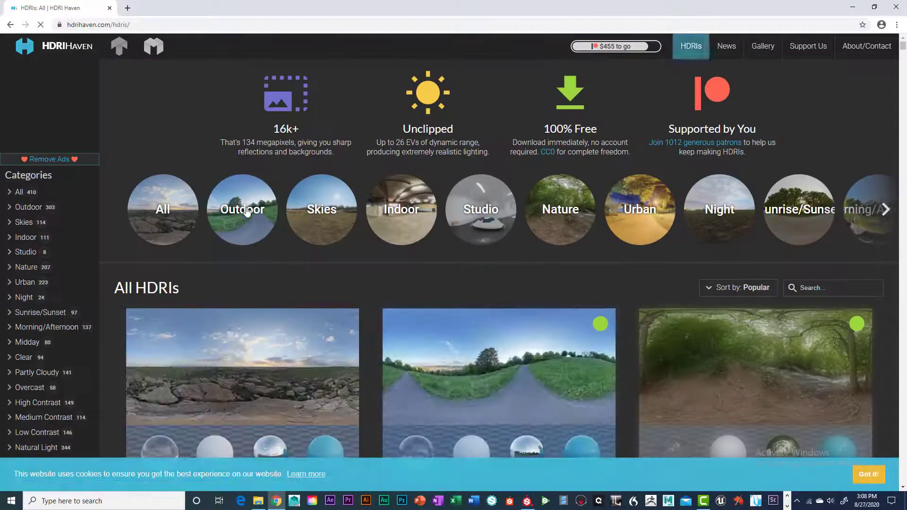
scroll(472, 199, down, 1)
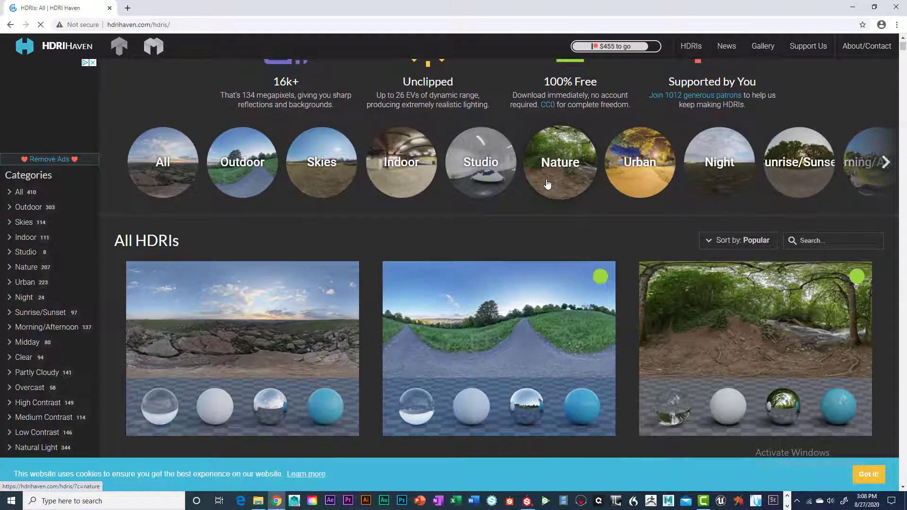
scroll(543, 186, down, 1)
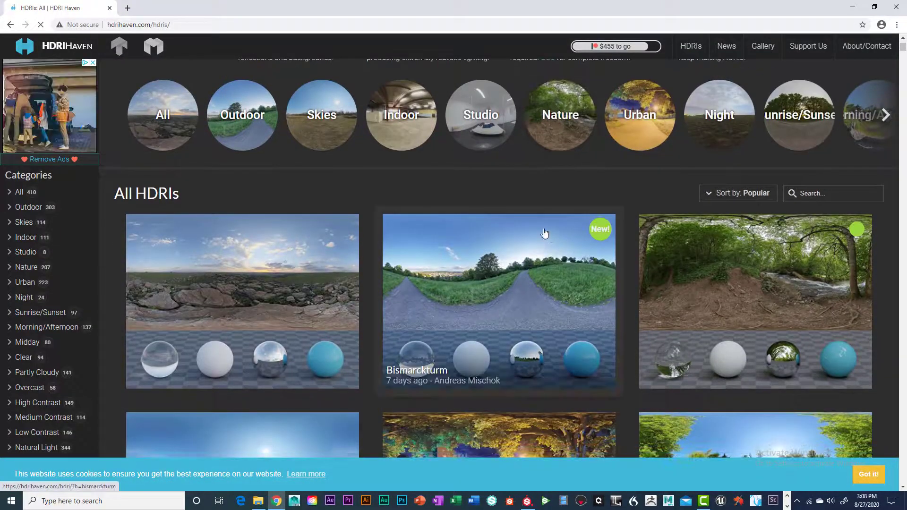
scroll(473, 250, down, 2)
scroll(472, 250, down, 3)
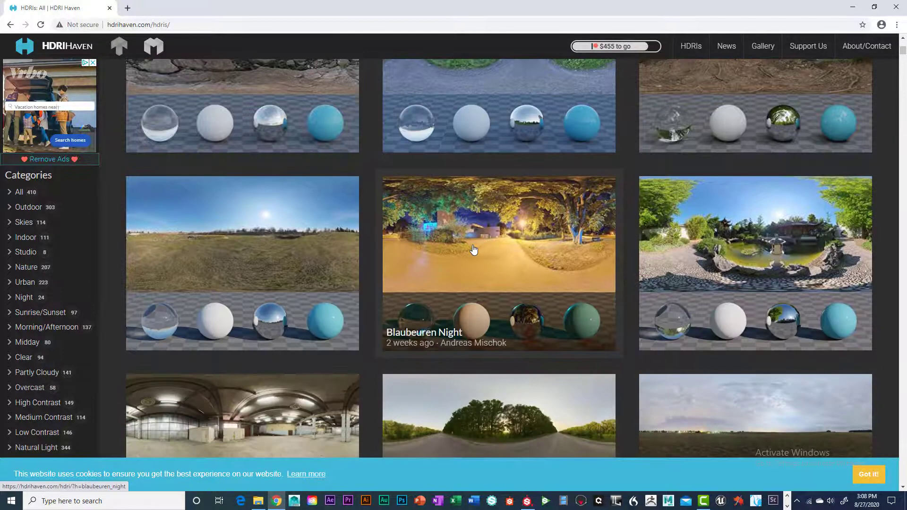
Filter the HDRIs to the Indoor category and look for an interior or studio environment suited to lighting the can
scroll(472, 251, up, 2)
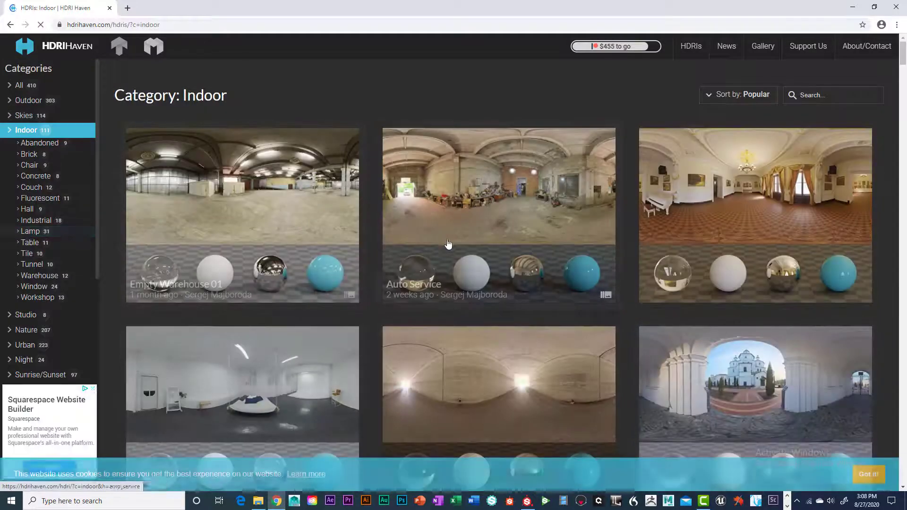
scroll(708, 193, down, 2)
scroll(708, 194, down, 1)
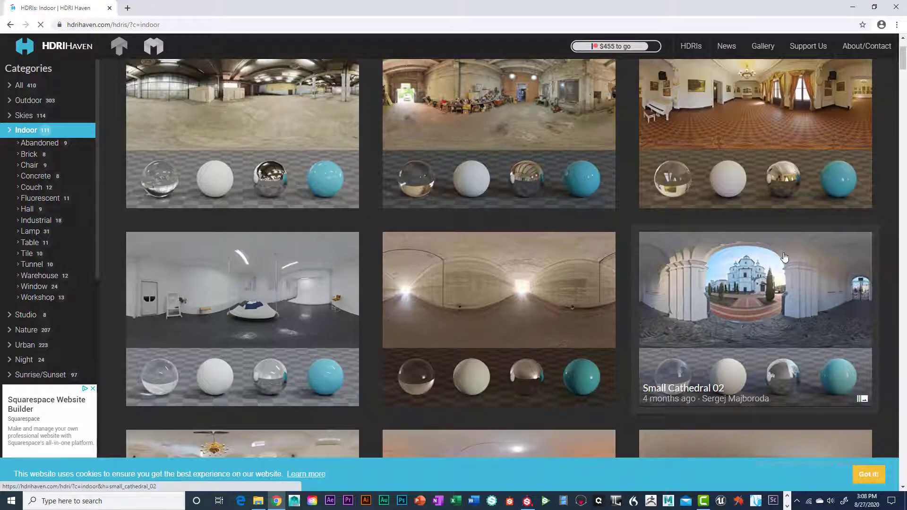
scroll(784, 256, down, 2)
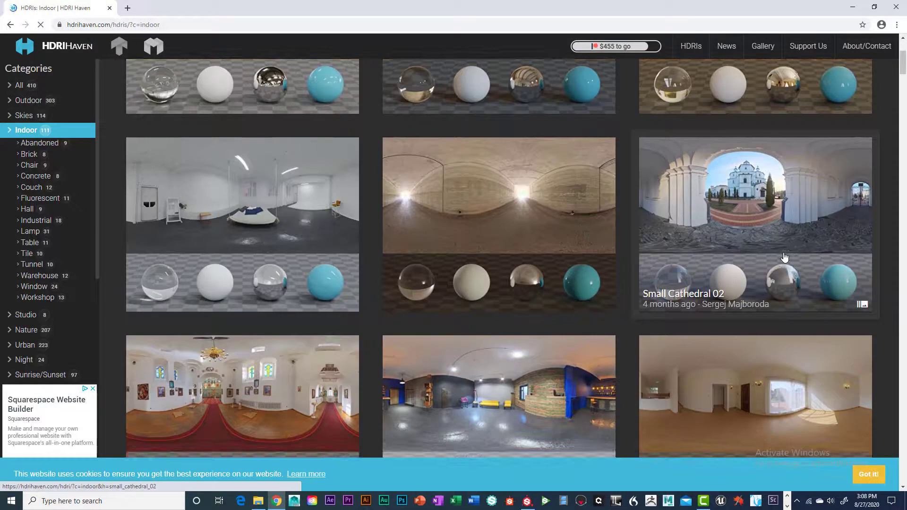
scroll(785, 256, down, 5)
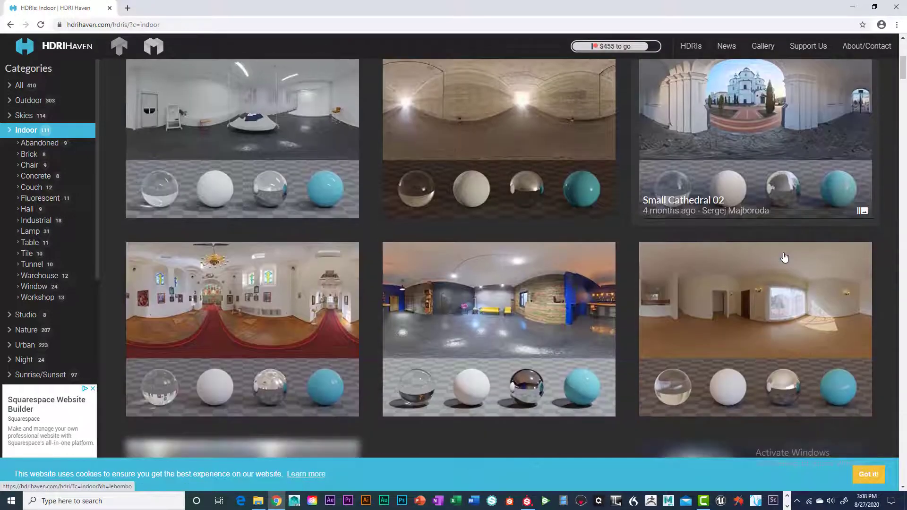
scroll(784, 256, up, 8)
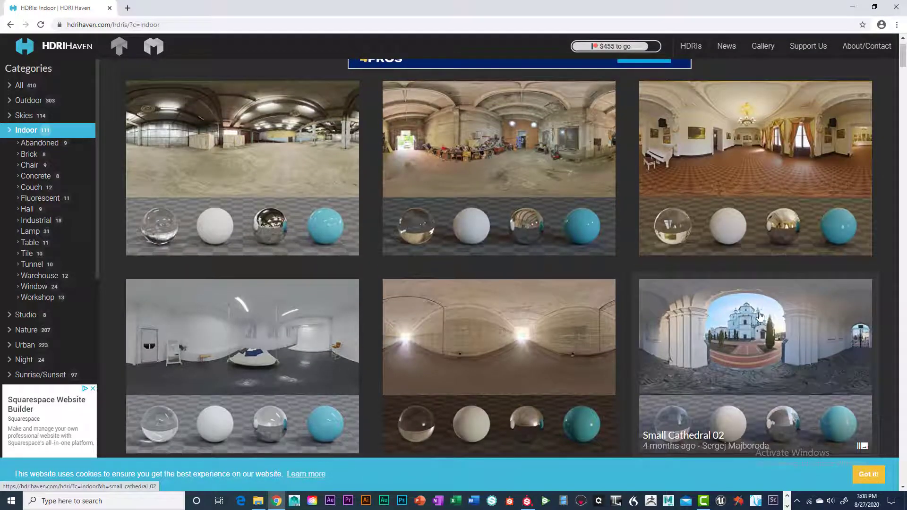
scroll(760, 314, down, 1)
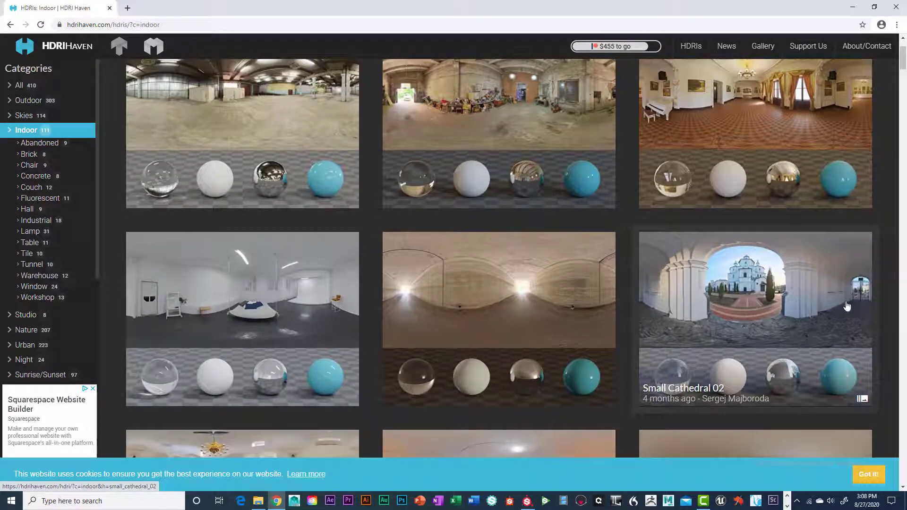
scroll(778, 340, down, 1)
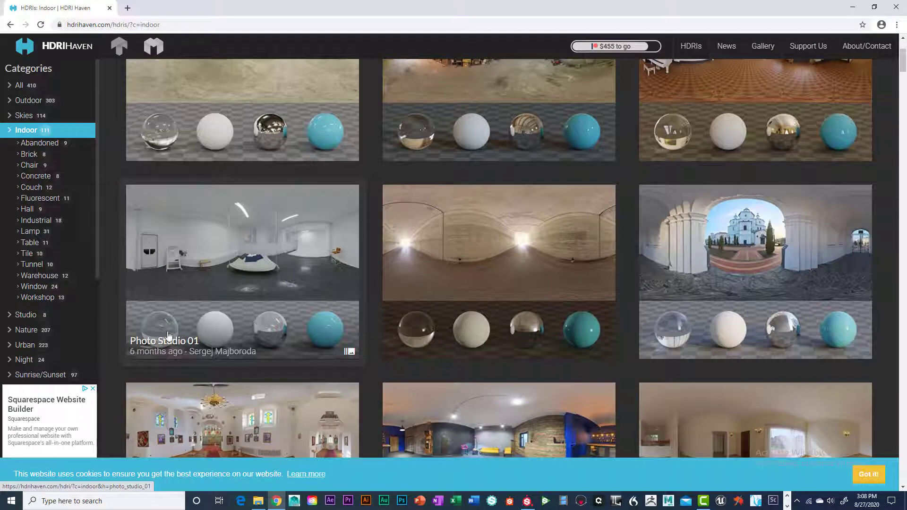
scroll(263, 322, down, 7)
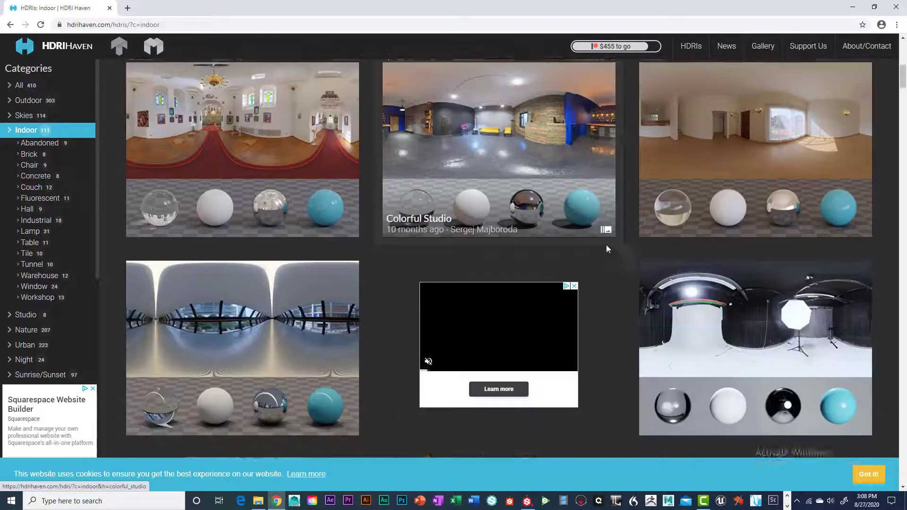
scroll(754, 128, up, 1)
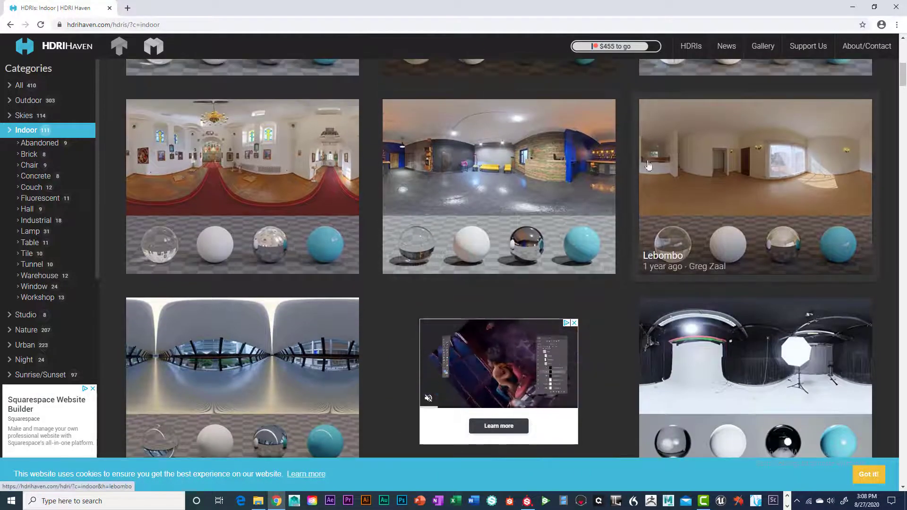
Browse further through the Indoor HDRIs, comparing the studio, room and hall environments and their reflections on the preview spheres
scroll(803, 180, down, 2)
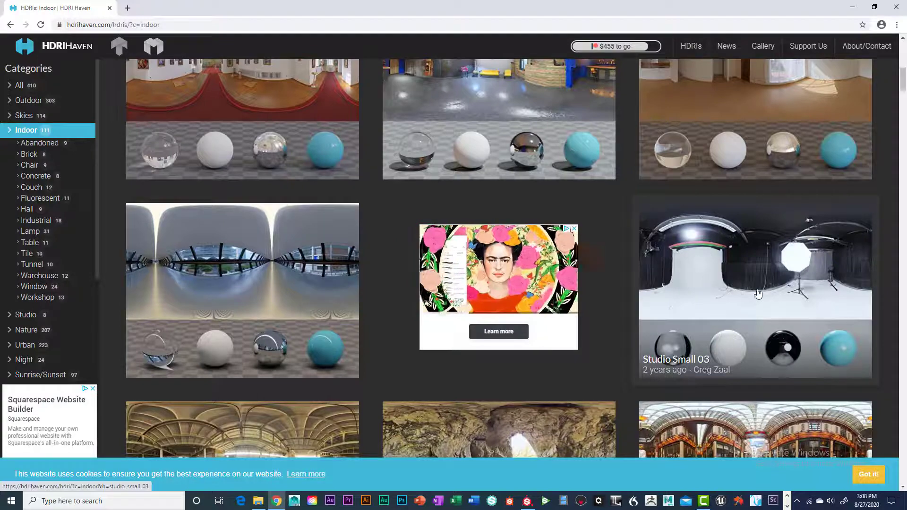
scroll(249, 331, down, 1)
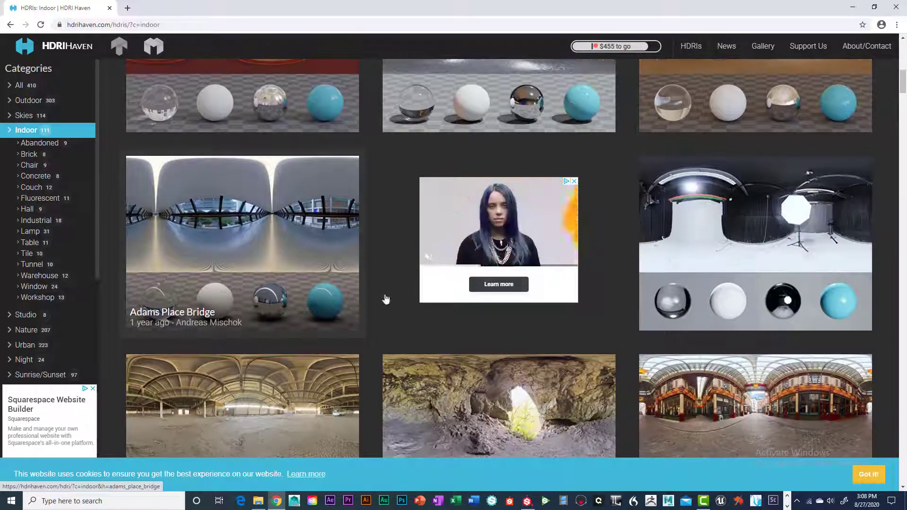
scroll(742, 260, down, 4)
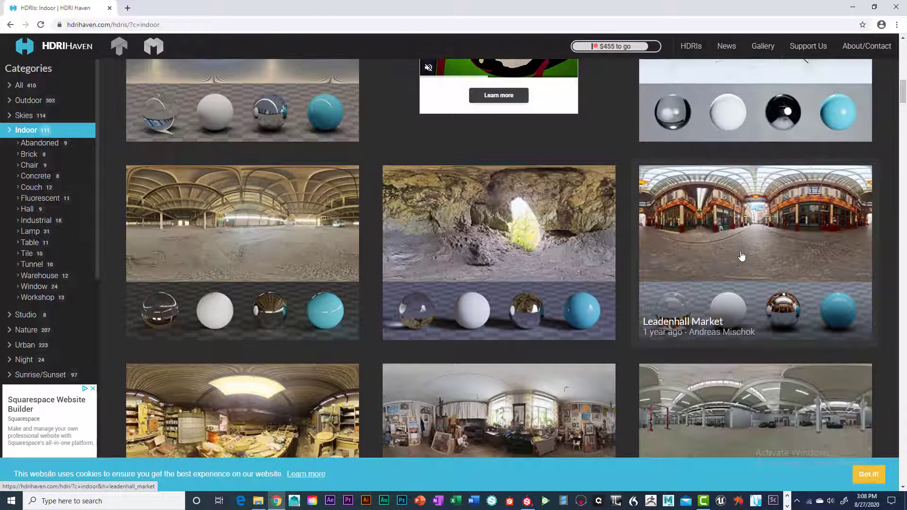
scroll(741, 256, down, 2)
scroll(742, 255, down, 8)
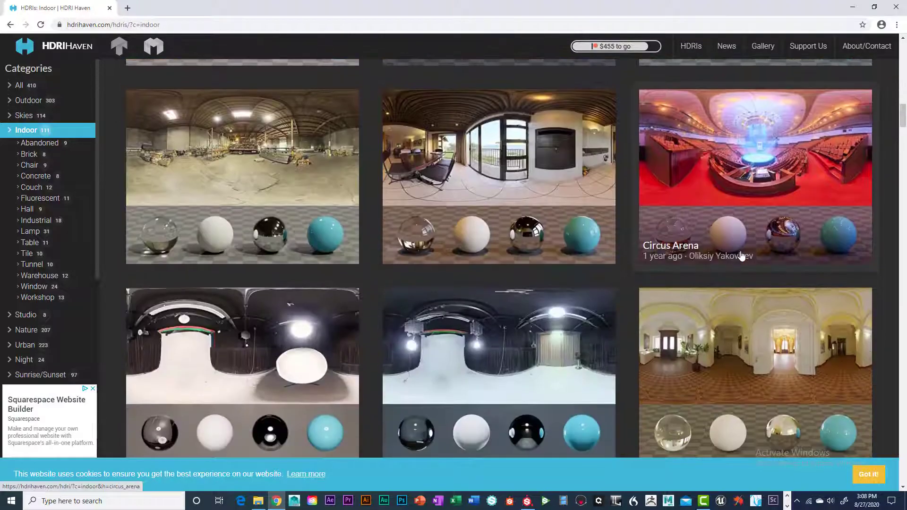
scroll(751, 260, down, 8)
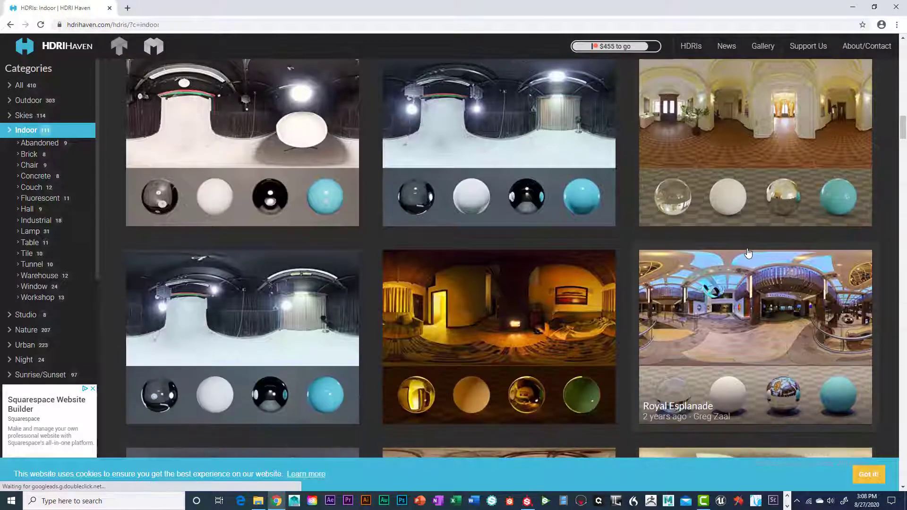
scroll(765, 245, down, 4)
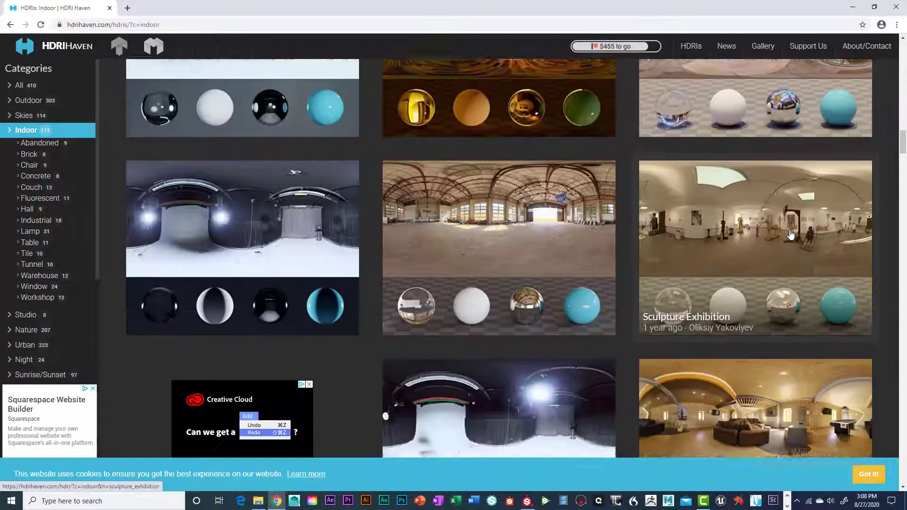
scroll(790, 235, down, 2)
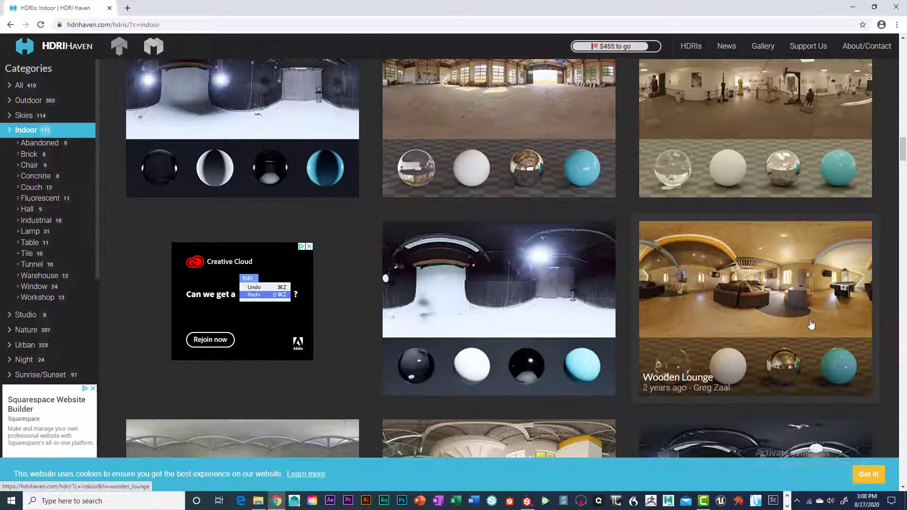
scroll(809, 322, down, 7)
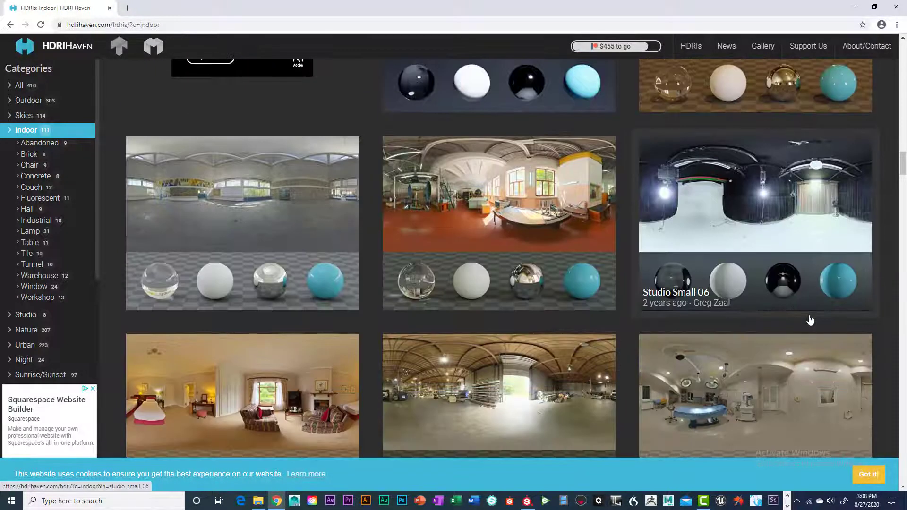
scroll(810, 320, down, 2)
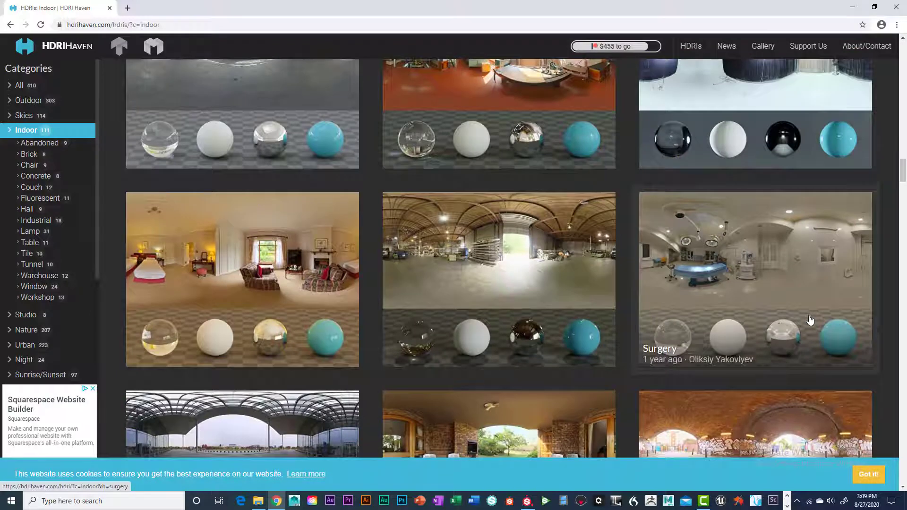
scroll(809, 321, down, 1)
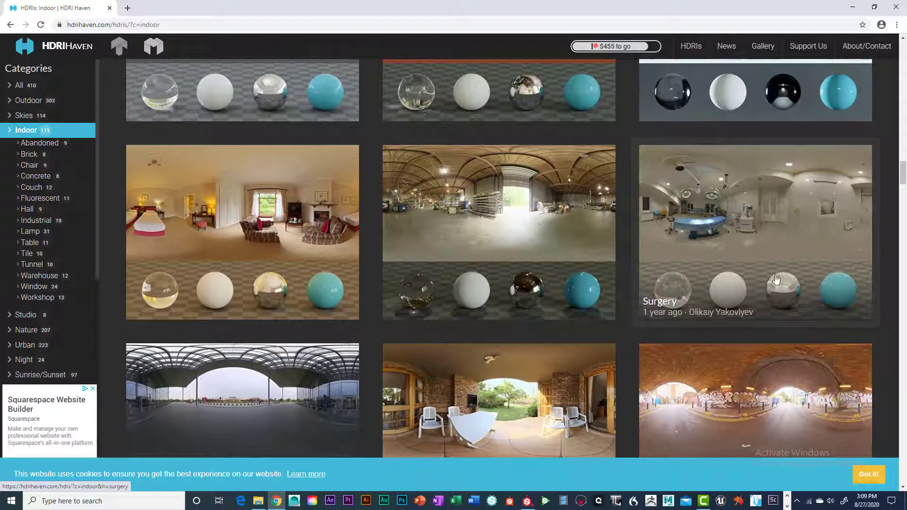
scroll(827, 279, down, 2)
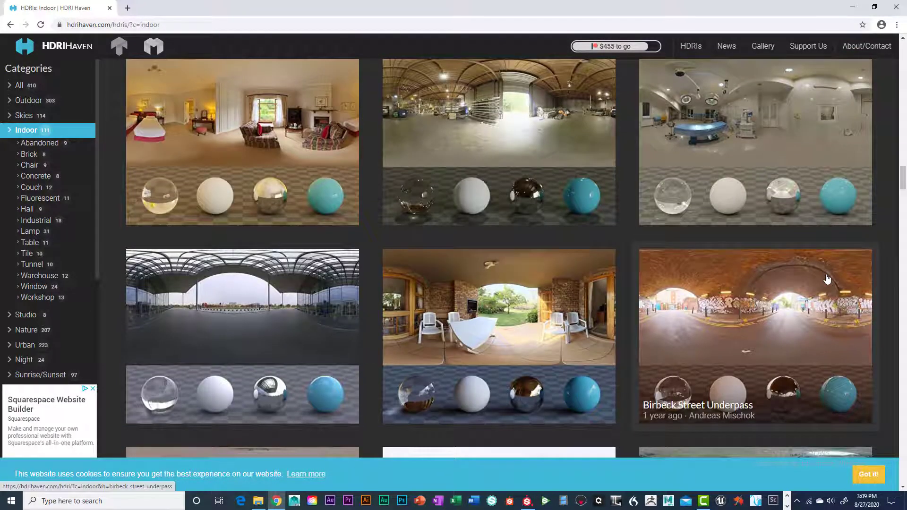
scroll(827, 279, down, 3)
scroll(827, 279, down, 3)
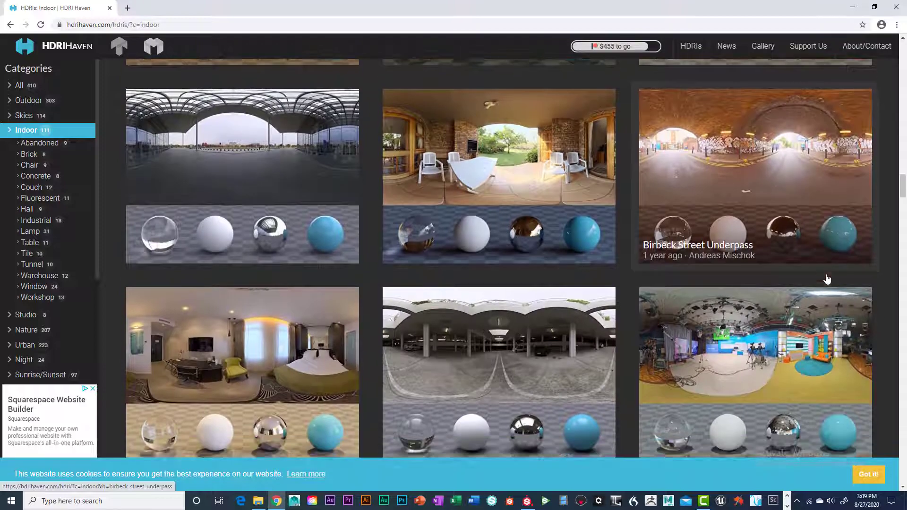
Review the Indoor HDRIs again back to the beginning of the category, reconsidering the studio and interior candidates
scroll(826, 279, up, 2)
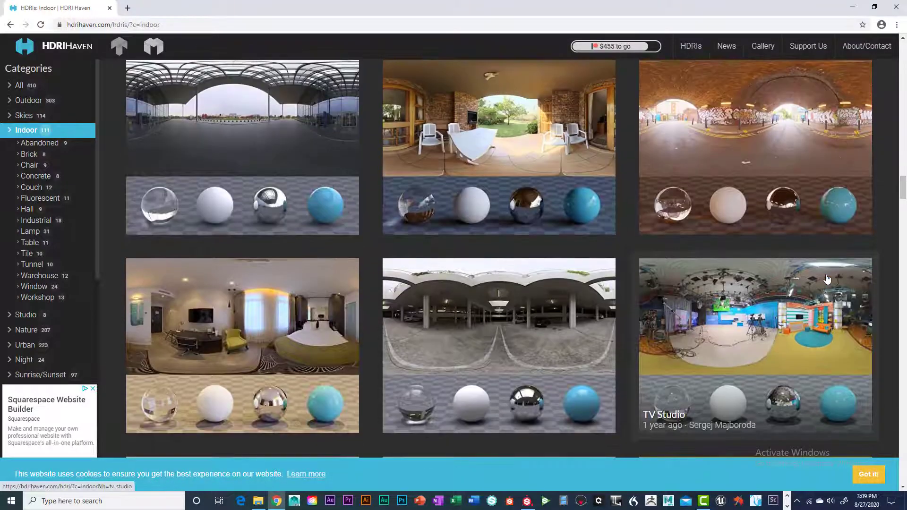
scroll(827, 280, up, 8)
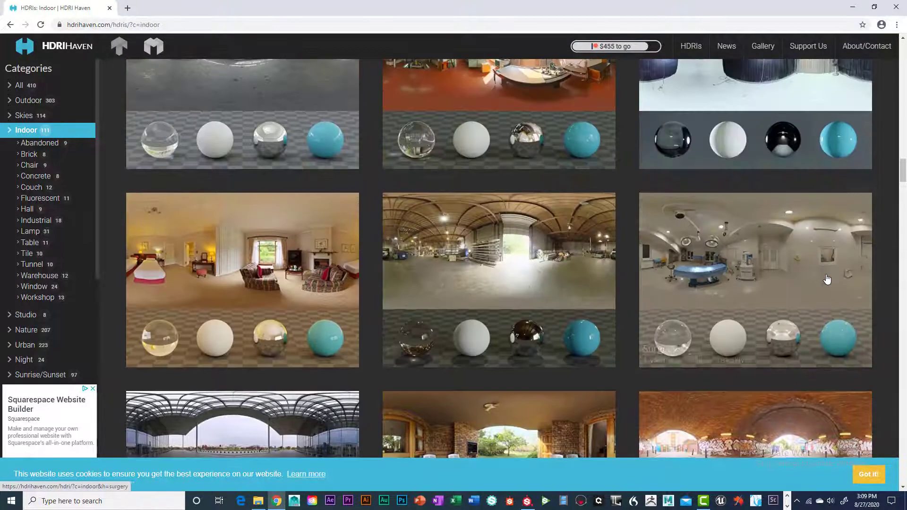
scroll(827, 279, up, 4)
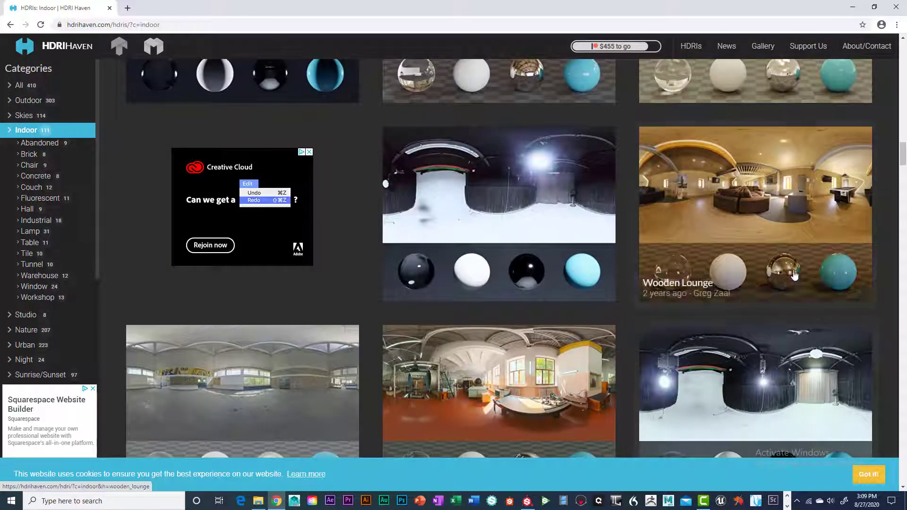
scroll(775, 268, up, 4)
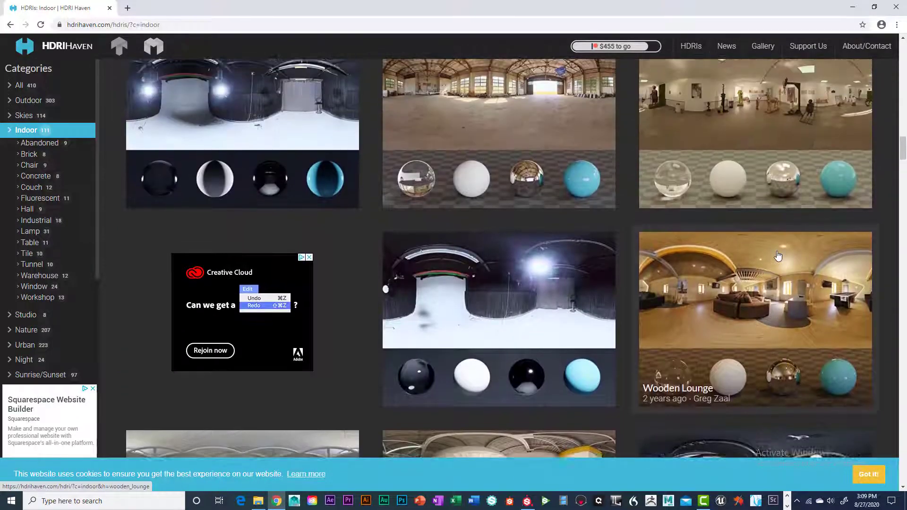
scroll(778, 256, up, 5)
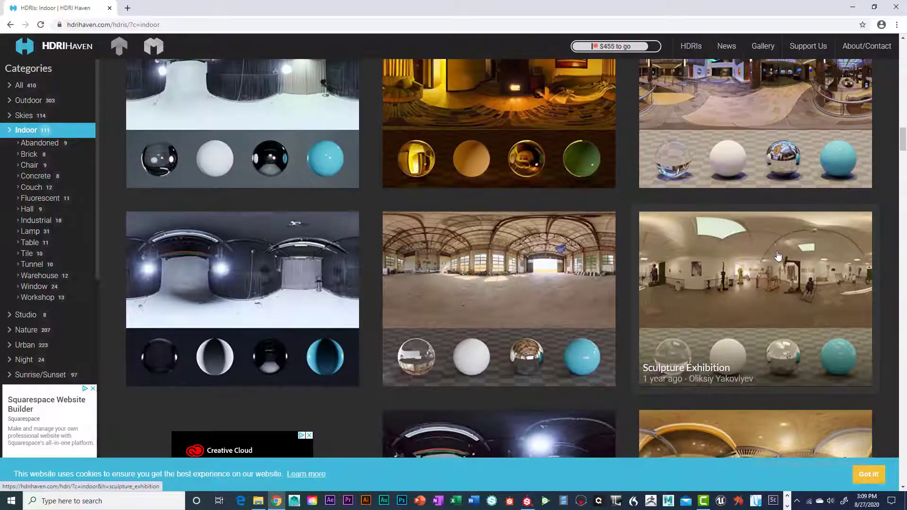
scroll(764, 237, up, 8)
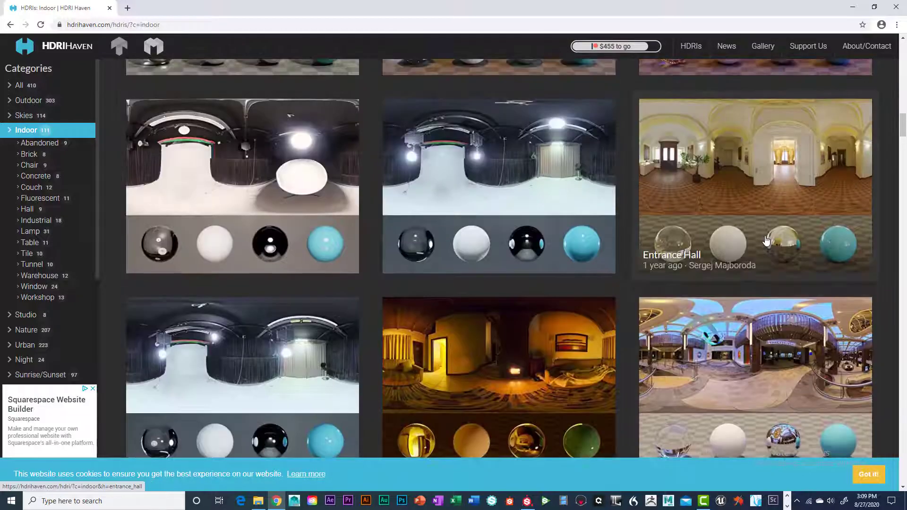
scroll(766, 242, up, 4)
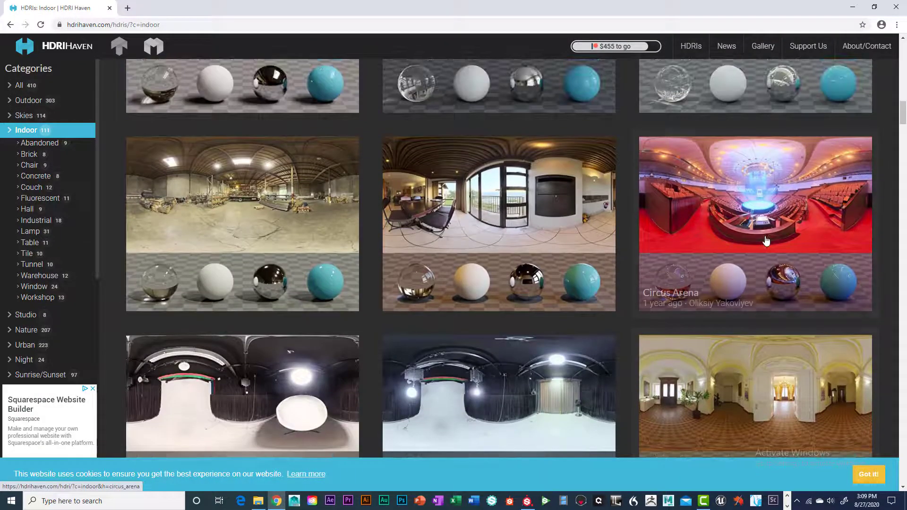
scroll(766, 241, up, 4)
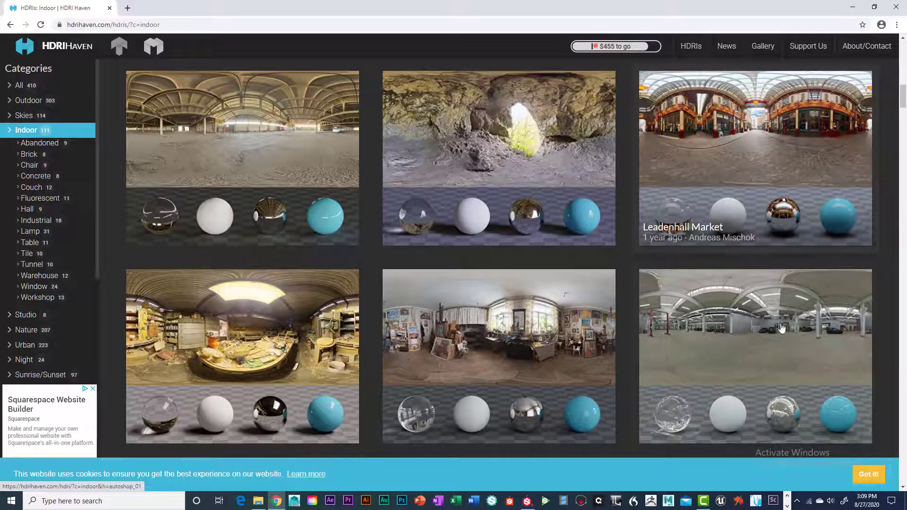
scroll(794, 378, up, 2)
scroll(779, 352, up, 15)
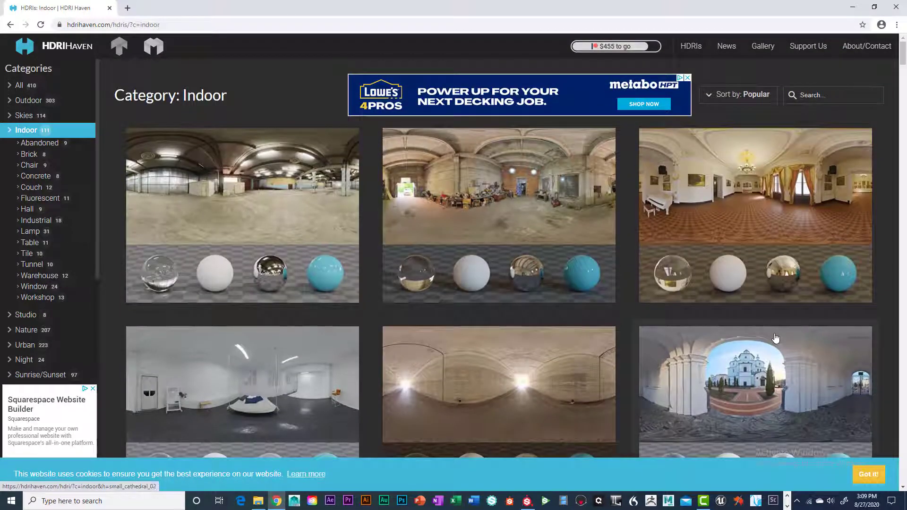
Compare the first few Indoor environments and open the page of the Small Cathedral 02 HDRI
scroll(737, 323, down, 1)
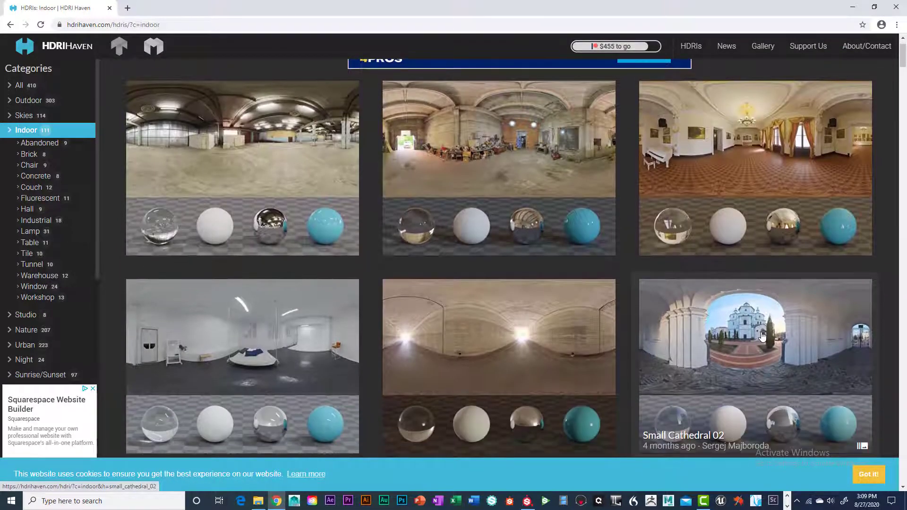
scroll(762, 336, down, 2)
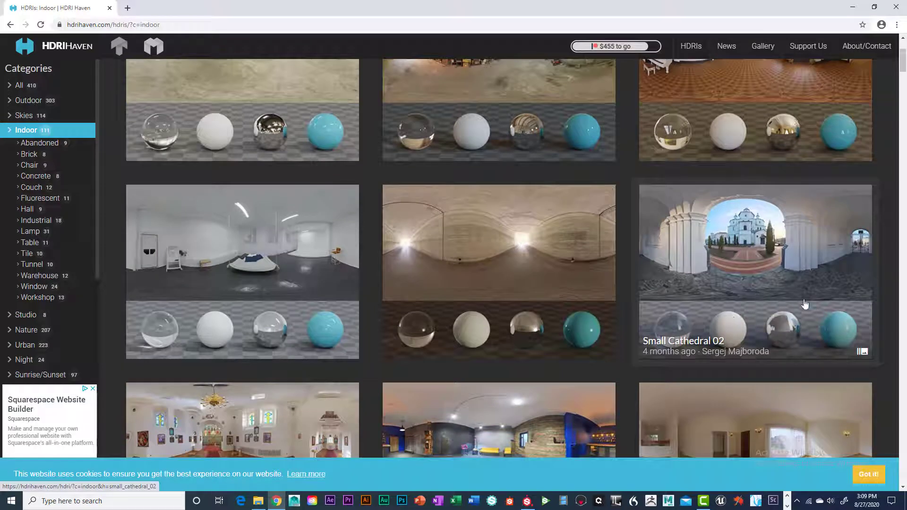
scroll(761, 296, up, 2)
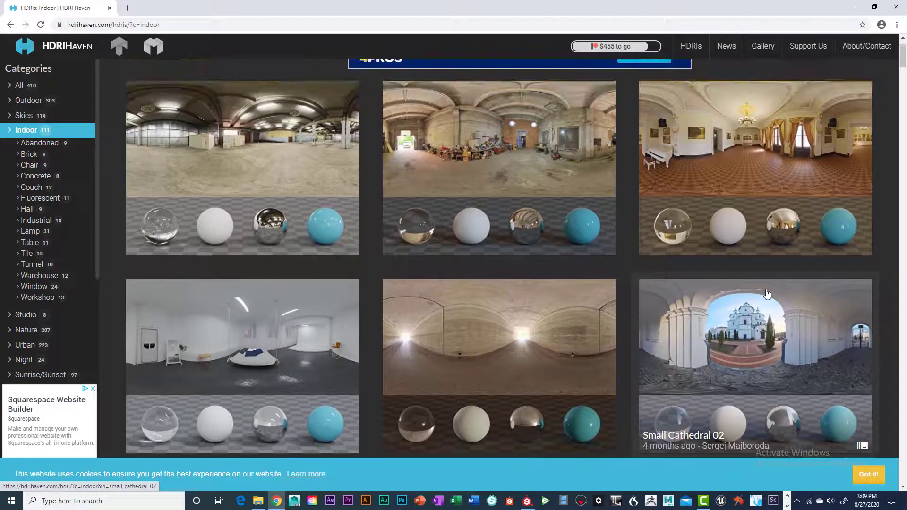
scroll(767, 294, down, 2)
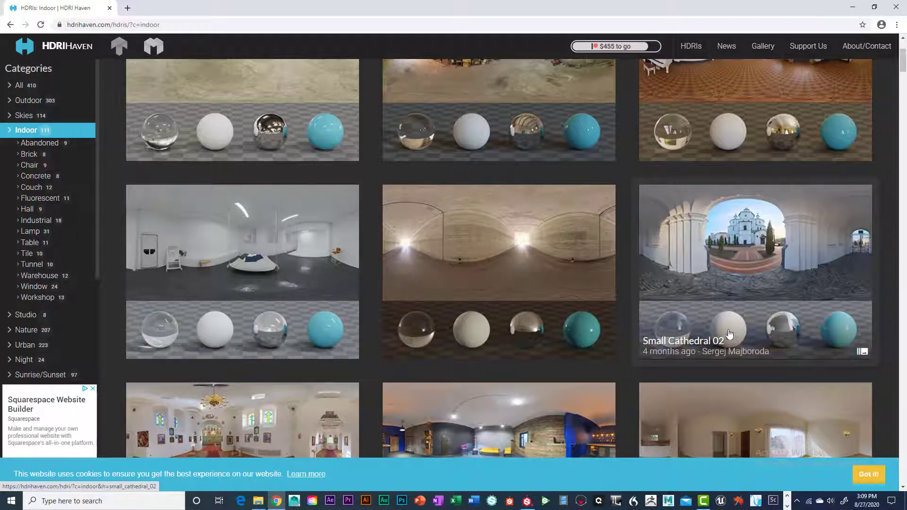
scroll(825, 319, down, 1)
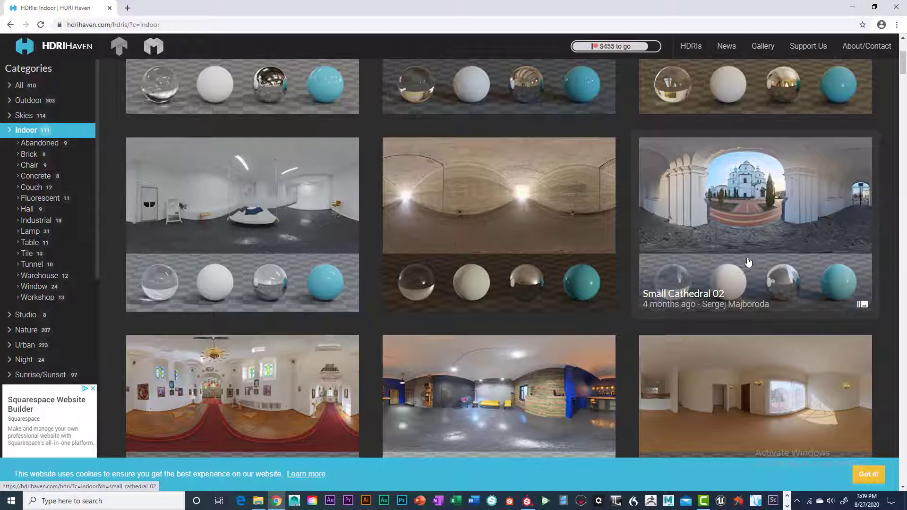
click(757, 261)
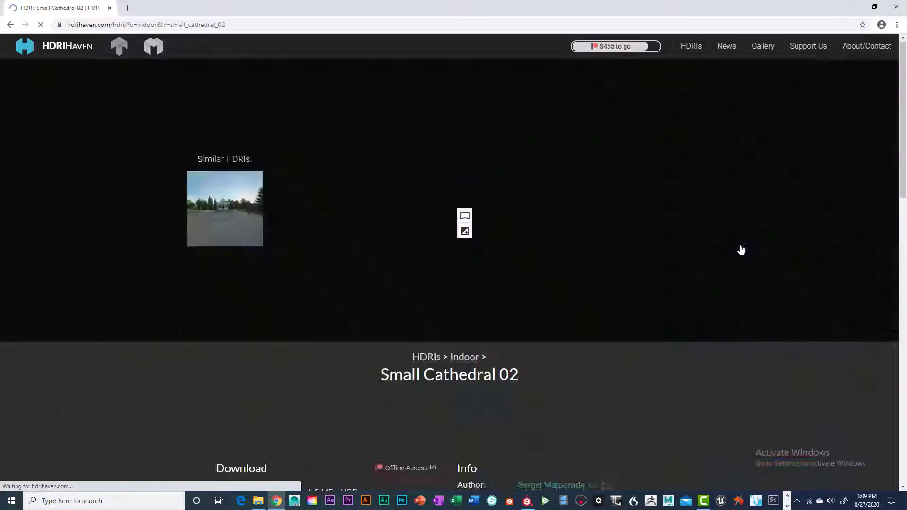
Check the Small Cathedral 02 panorama and preview spheres, and download its 2k HDR version
scroll(373, 267, down, 4)
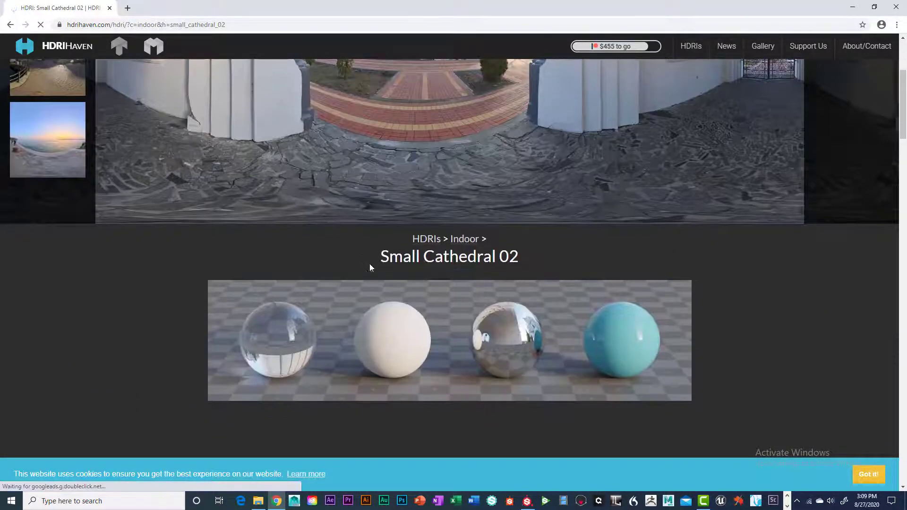
scroll(369, 264, up, 4)
scroll(404, 245, down, 7)
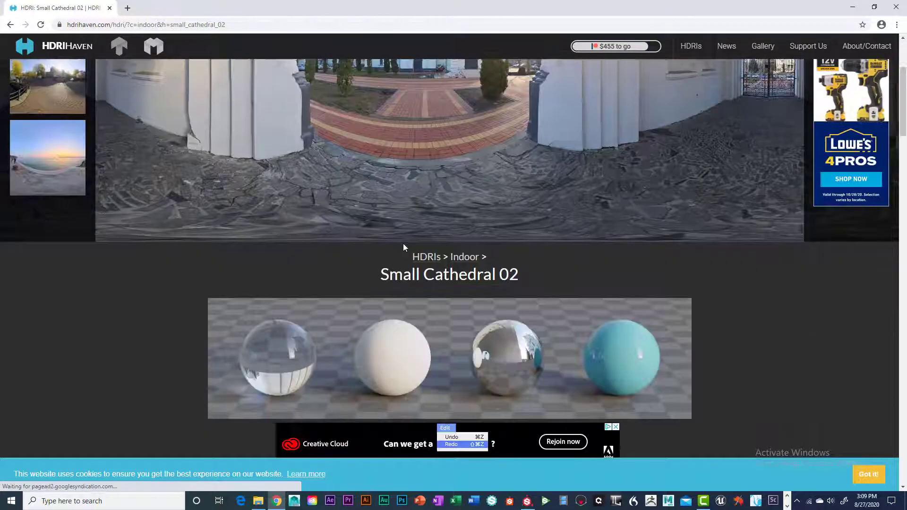
scroll(642, 259, down, 3)
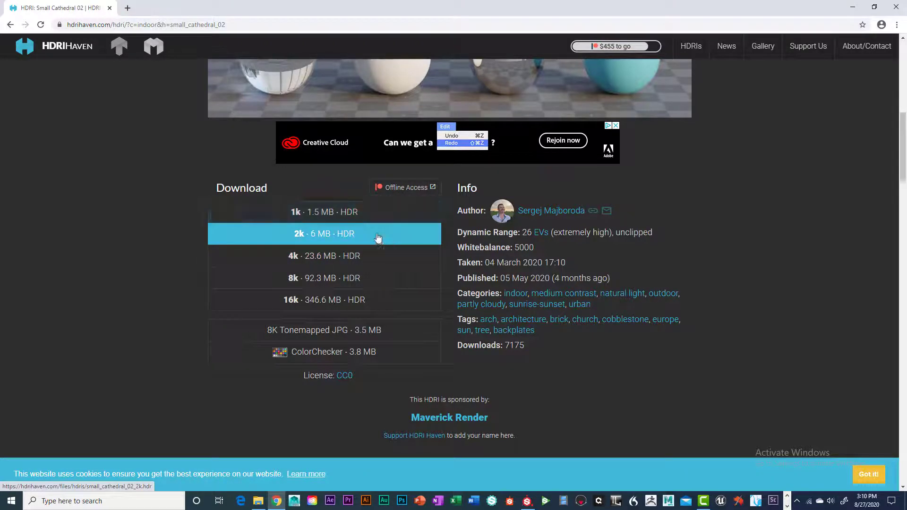
click(312, 237)
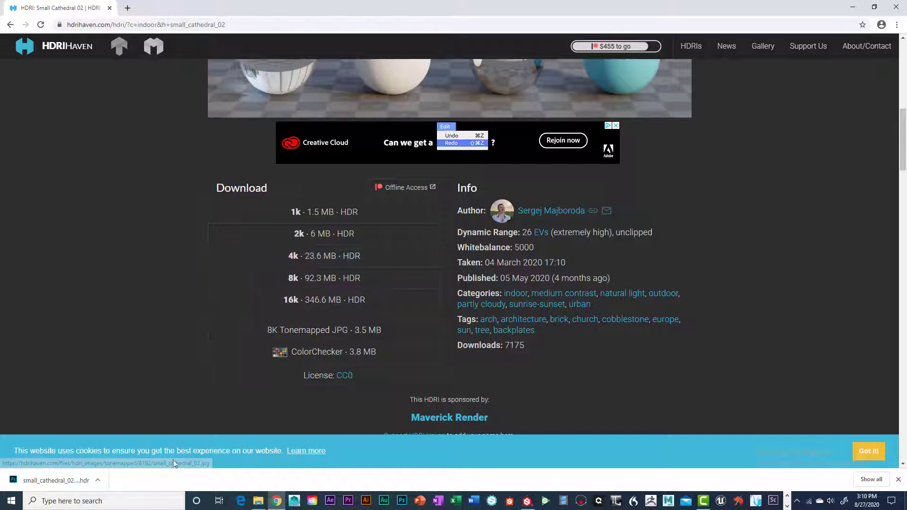
Show the downloaded small_cathedral_02_2k HDR file in its folder and copy the file
click(98, 481)
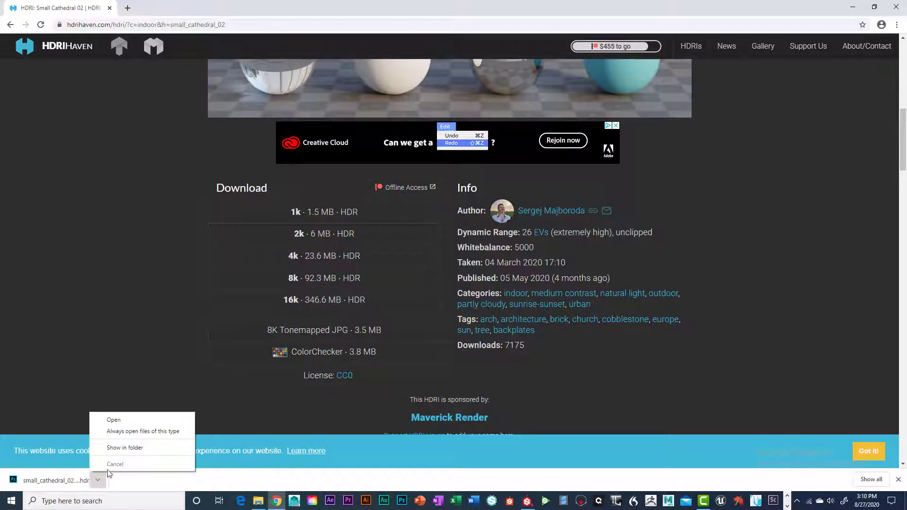
click(137, 450)
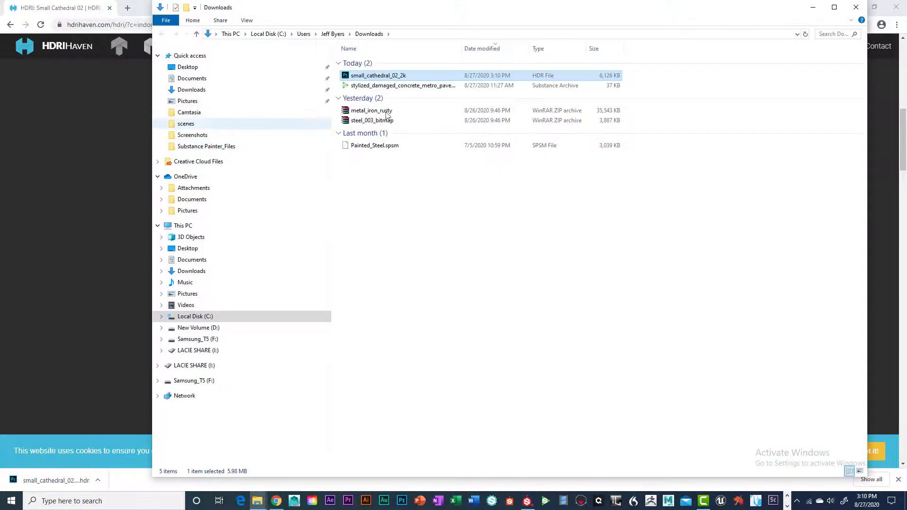
right_click(387, 77)
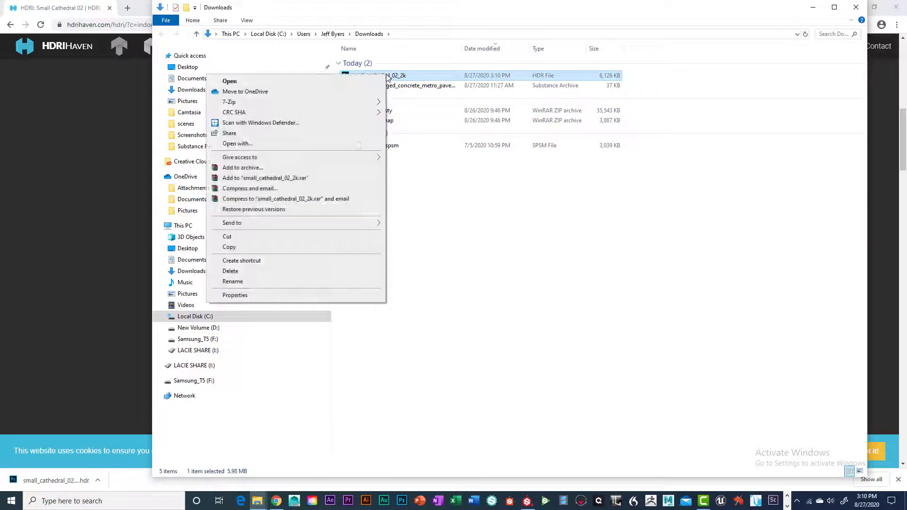
click(229, 246)
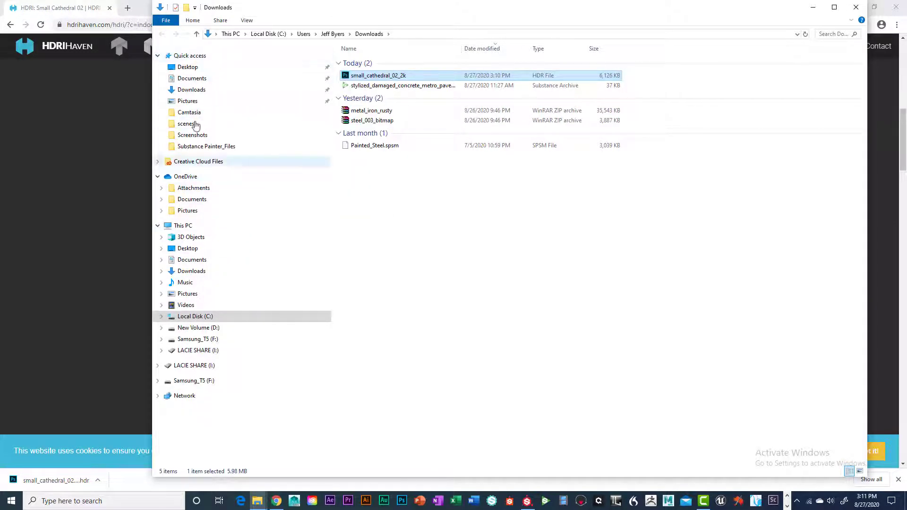
Paste the copied small_cathedral_02_2k HDR file into the sourceimages folder of the Module_01 Maya project
click(191, 79)
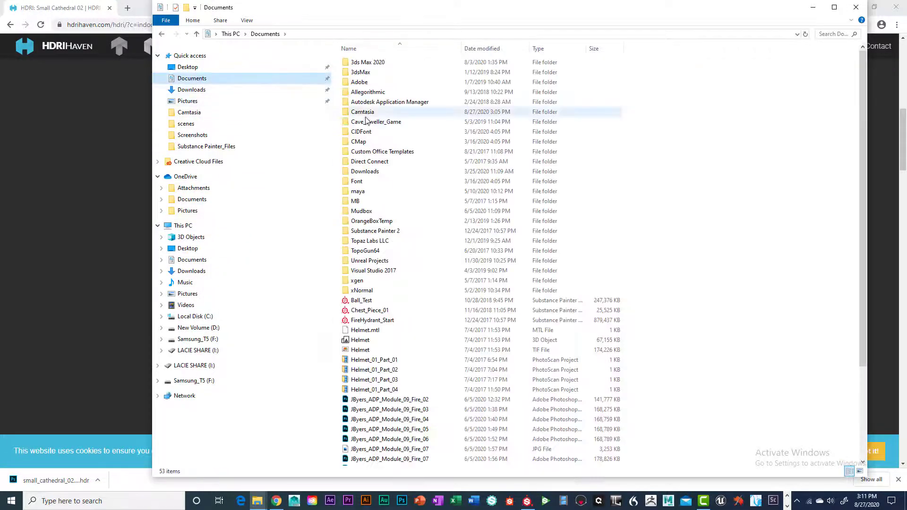
double_click(362, 192)
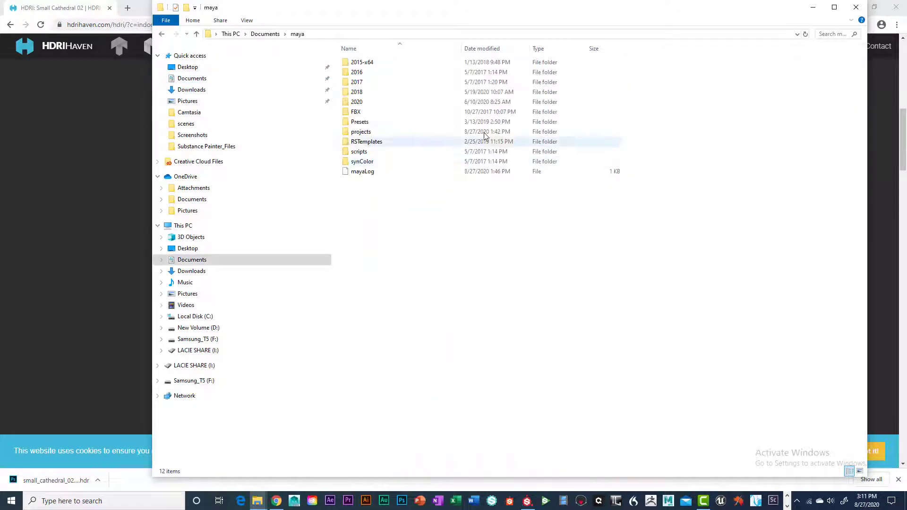
double_click(366, 133)
double_click(391, 151)
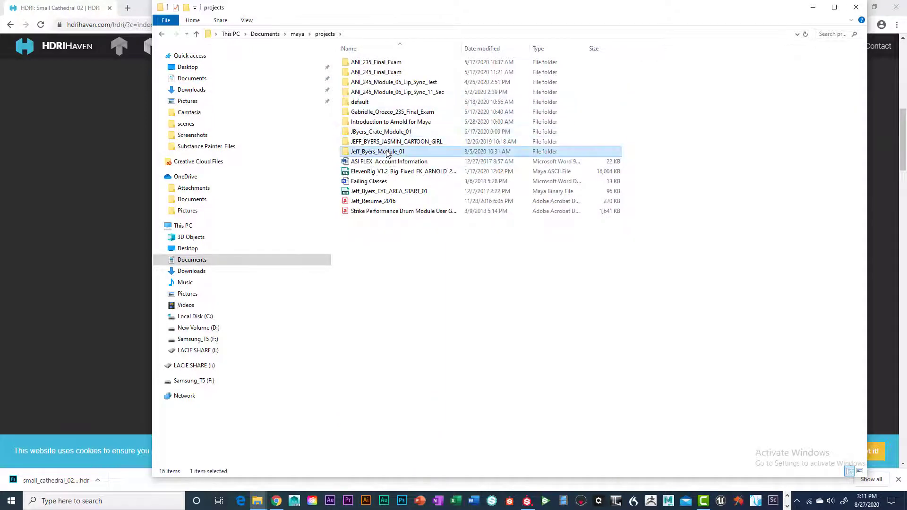
double_click(369, 182)
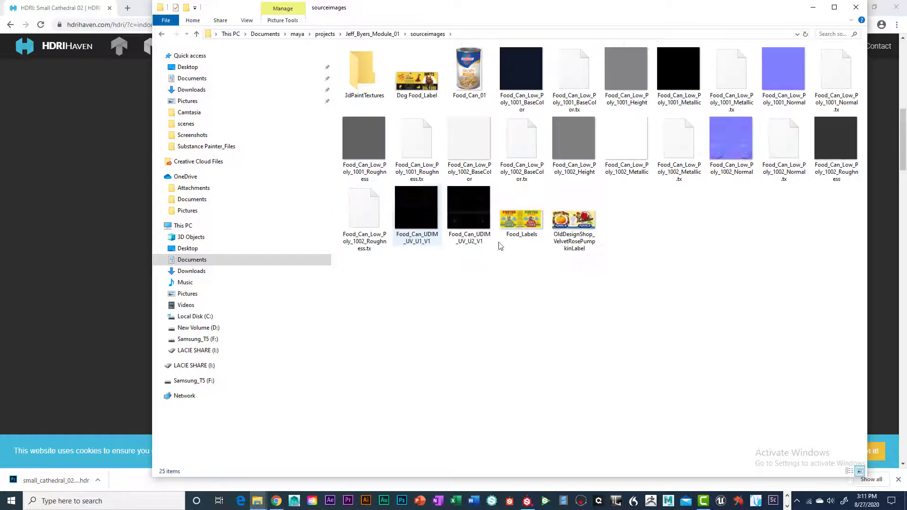
right_click(600, 311)
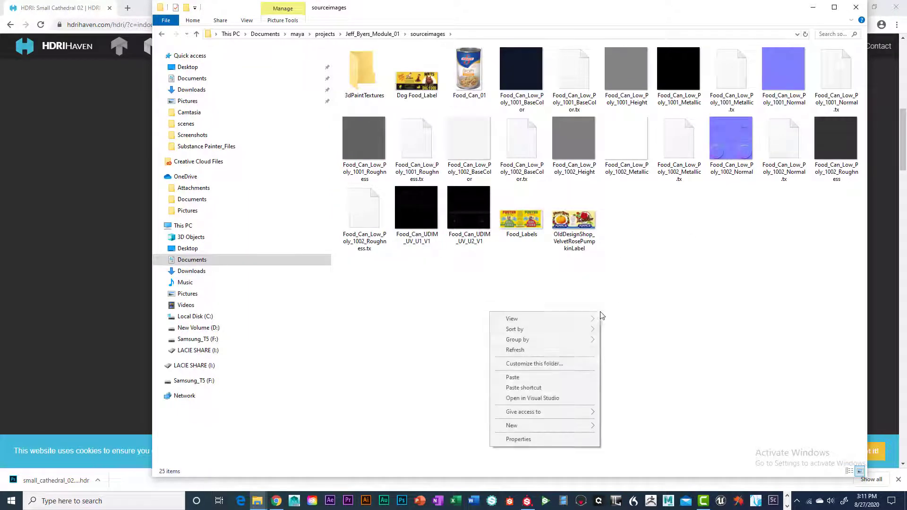
click(512, 378)
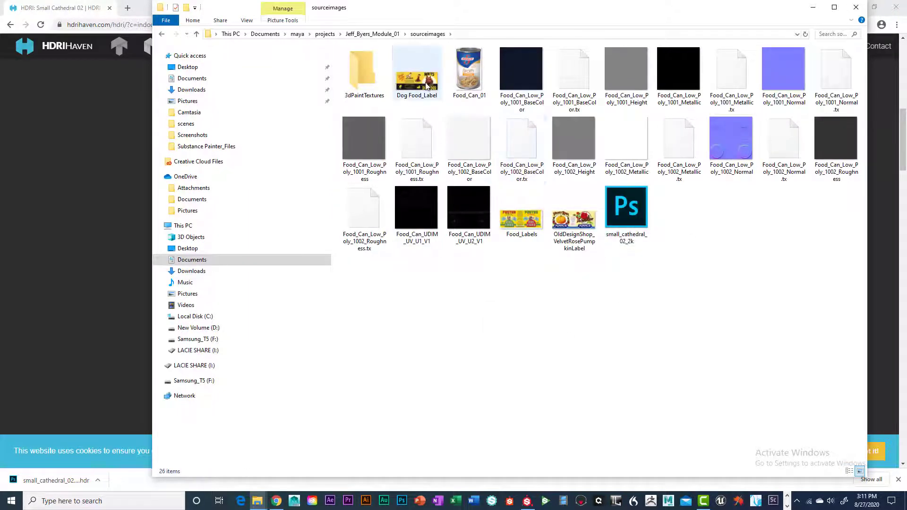
Preview the Dog Food_Label, Food_Labels and OldDesignShop_VelvetRosePumpkinLabel images in the sourceimages folder
double_click(427, 85)
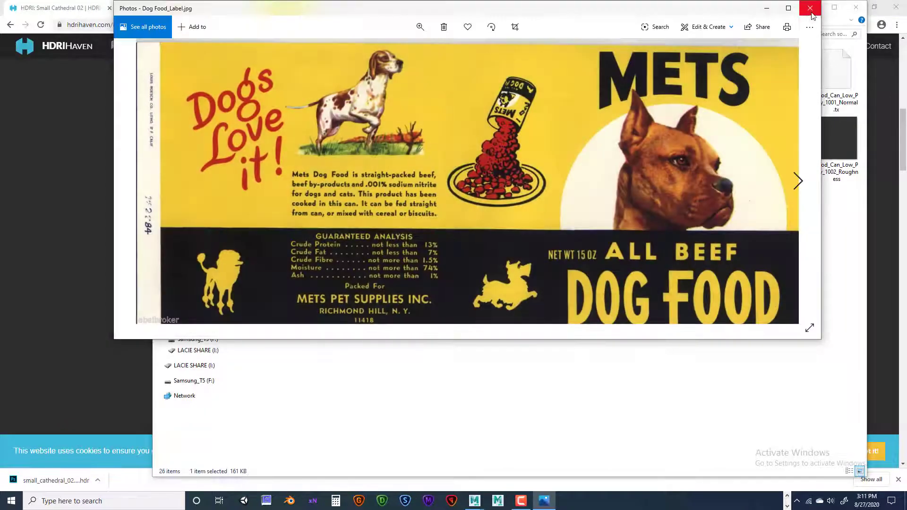
click(809, 13)
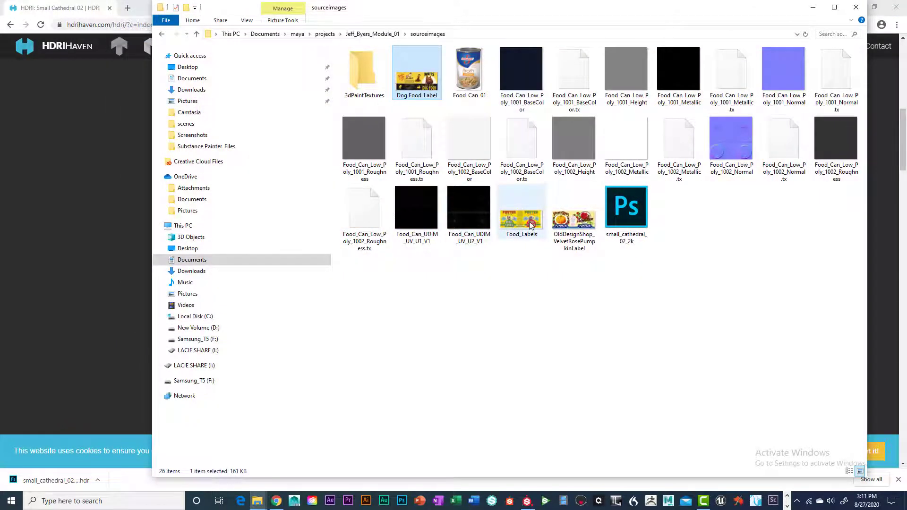
double_click(533, 224)
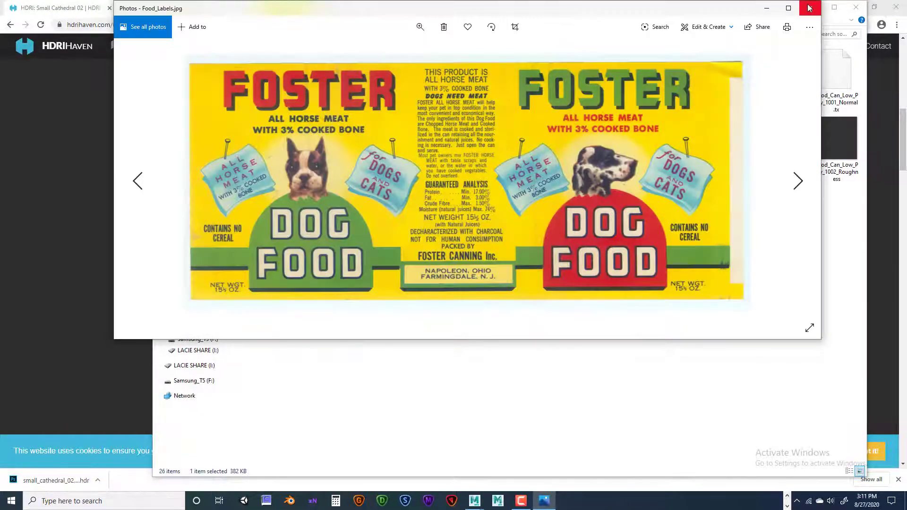
click(810, 9)
double_click(573, 213)
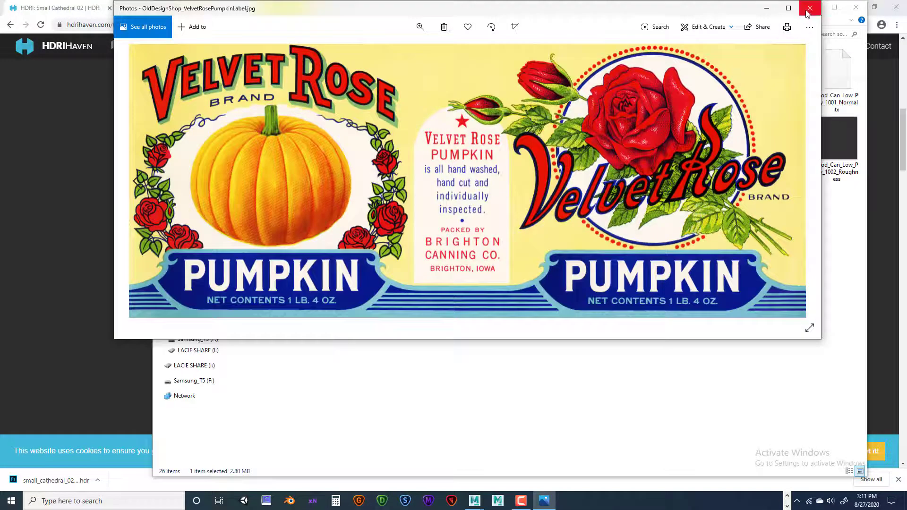
click(810, 9)
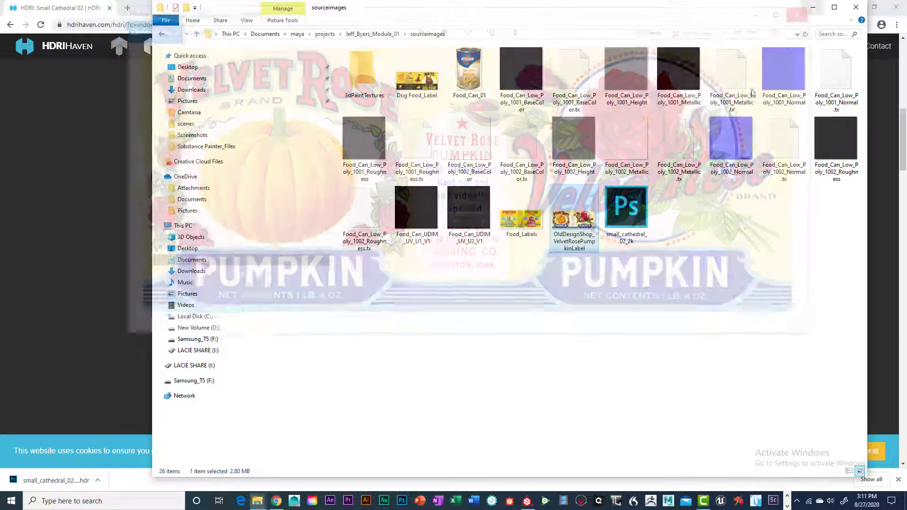
double_click(586, 231)
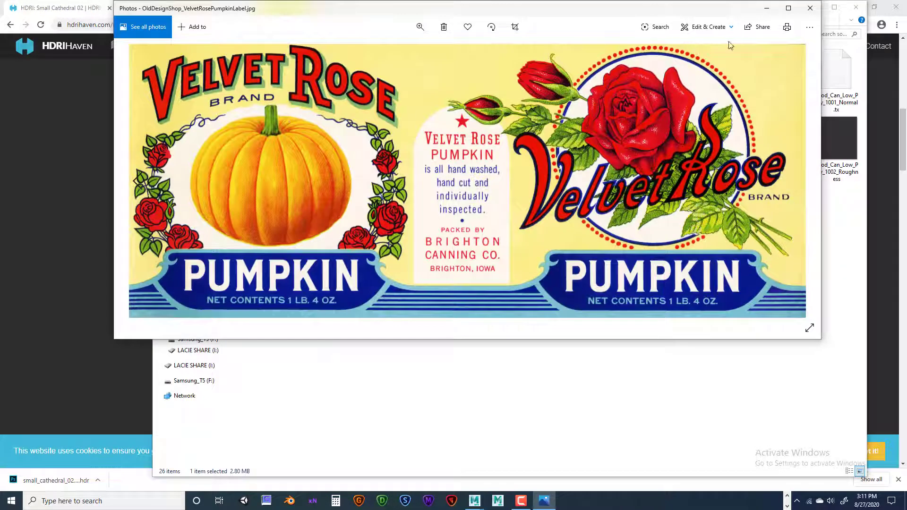
click(810, 8)
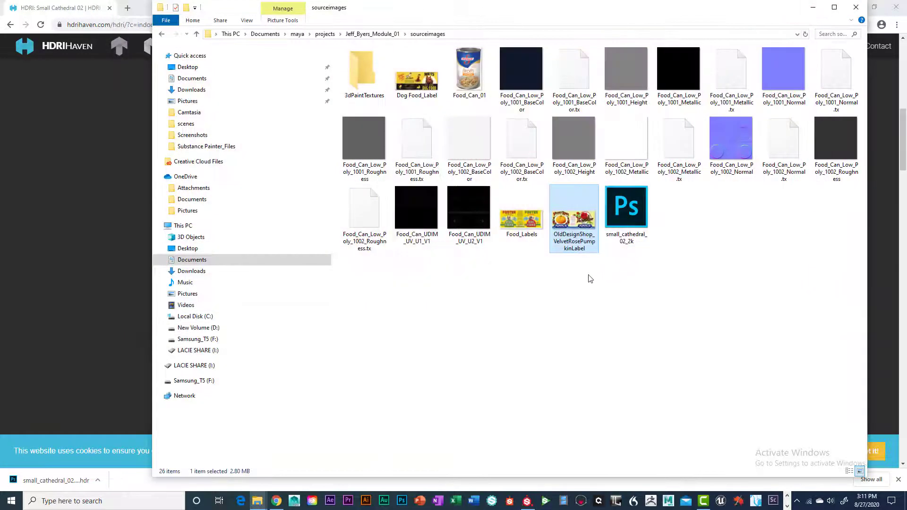
double_click(543, 223)
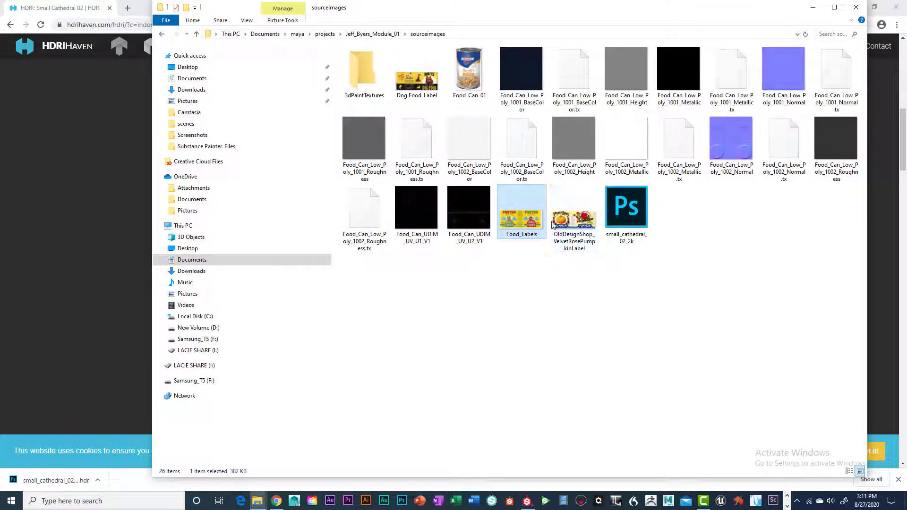
double_click(428, 94)
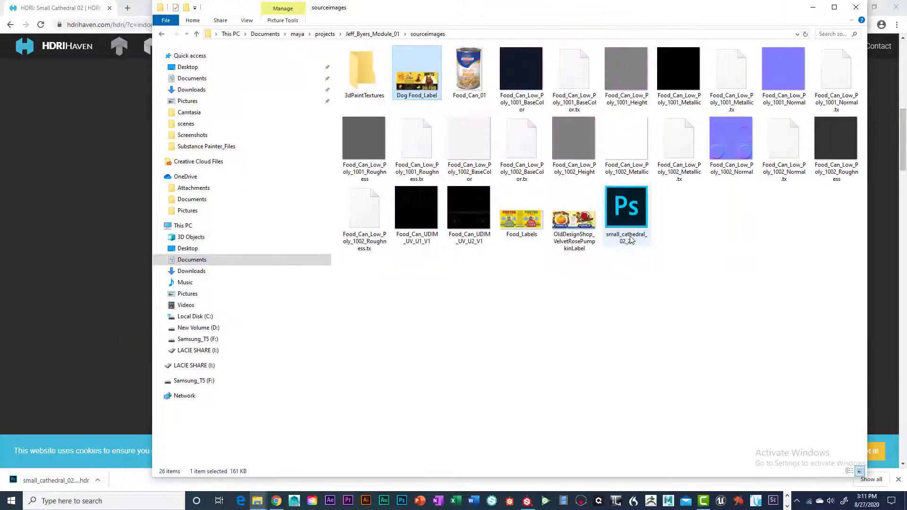
click(558, 332)
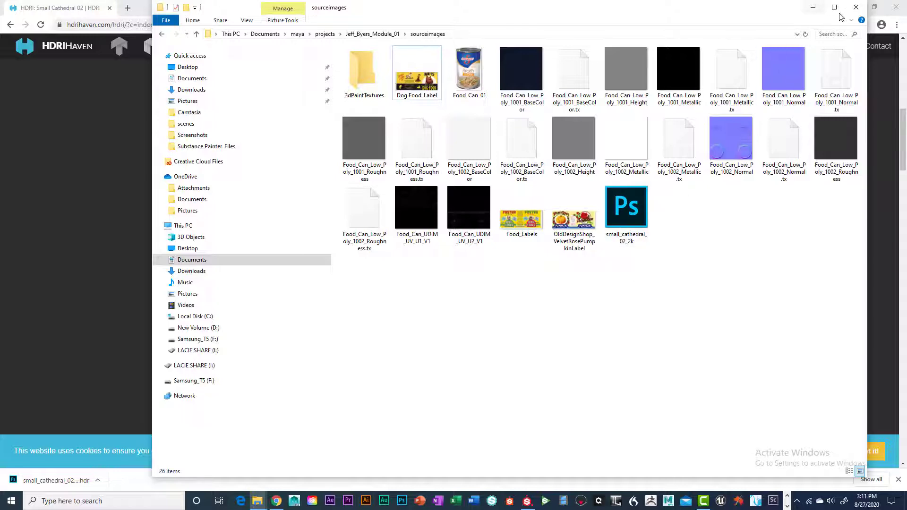
Close the file window, switch to Maya, and connect a File texture to the Color of aiSkyDomeLight1
click(857, 8)
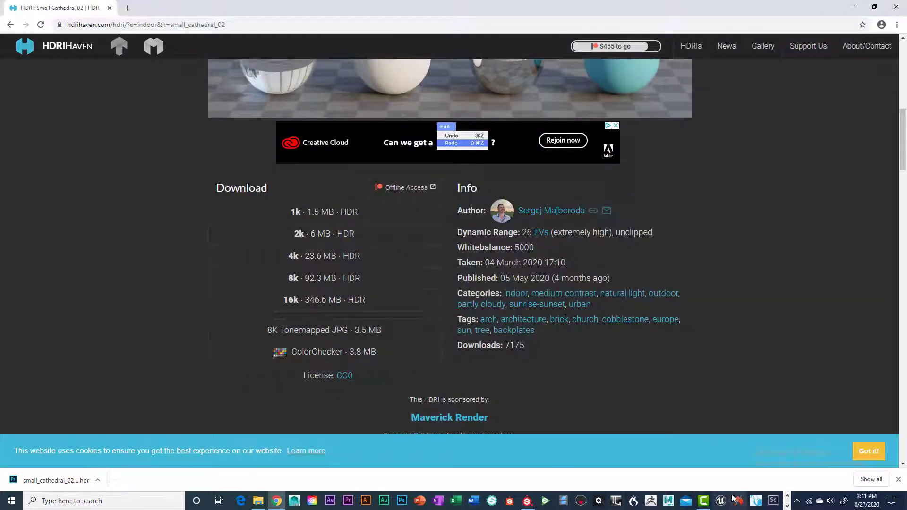
click(787, 506)
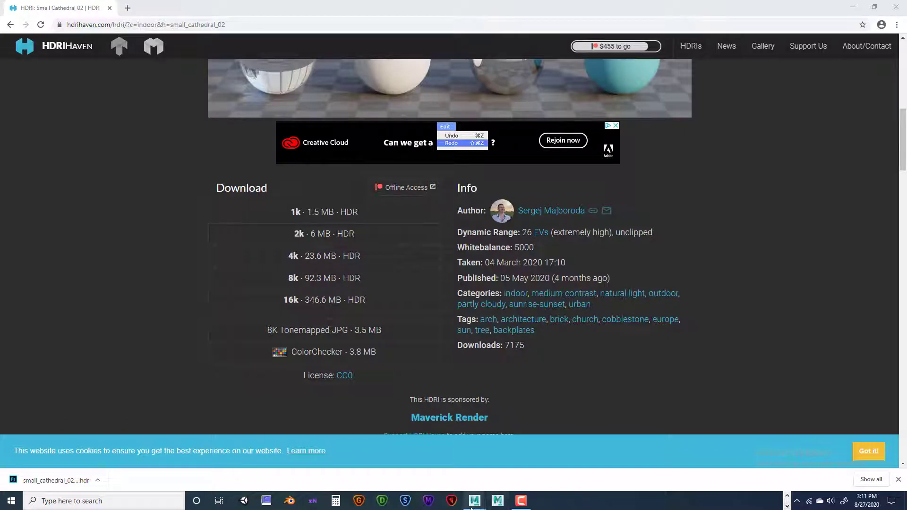
mouse_move(475, 501)
click(504, 463)
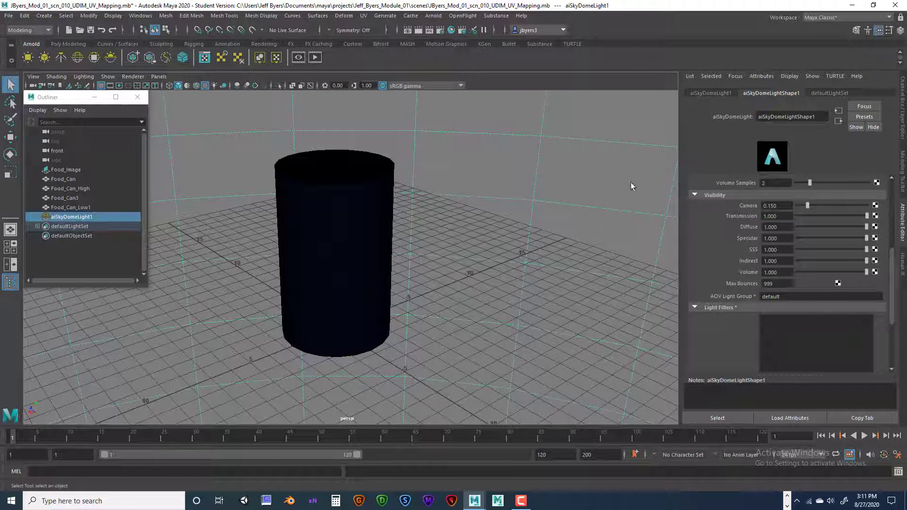
scroll(862, 251, down, 2)
scroll(860, 250, up, 5)
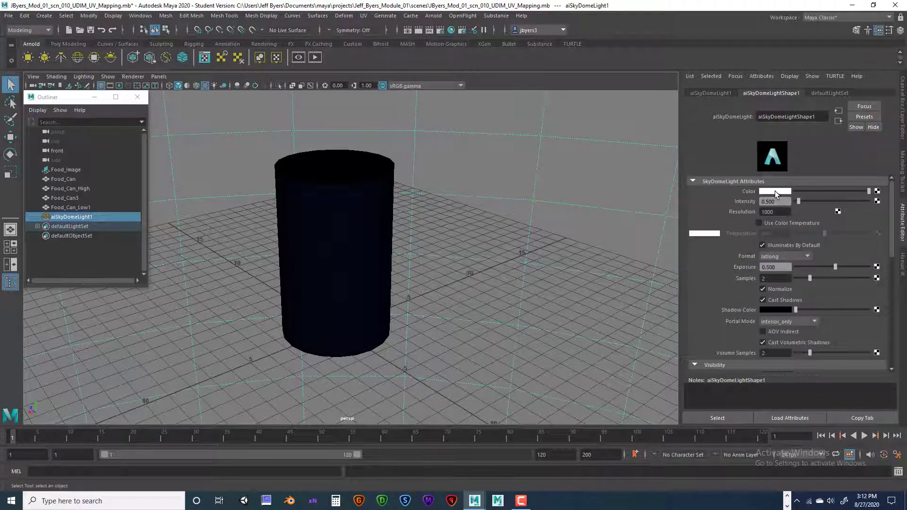
click(878, 192)
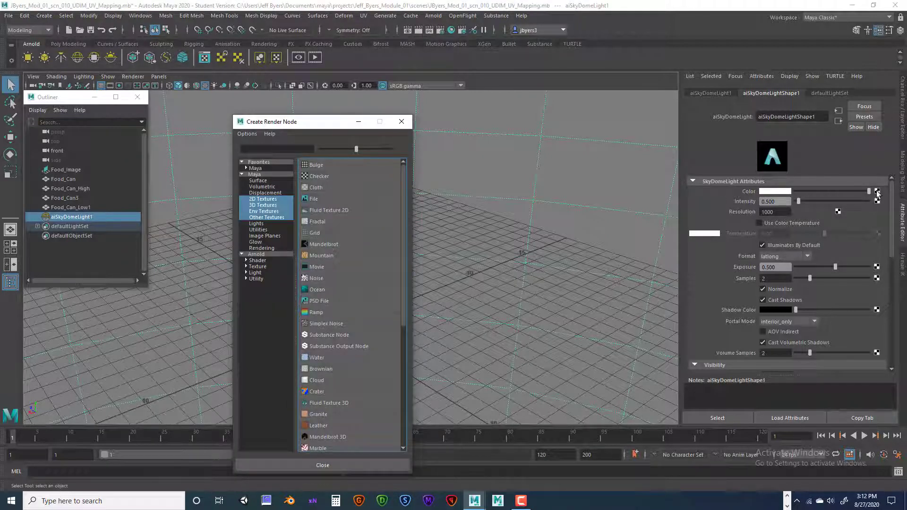
click(311, 198)
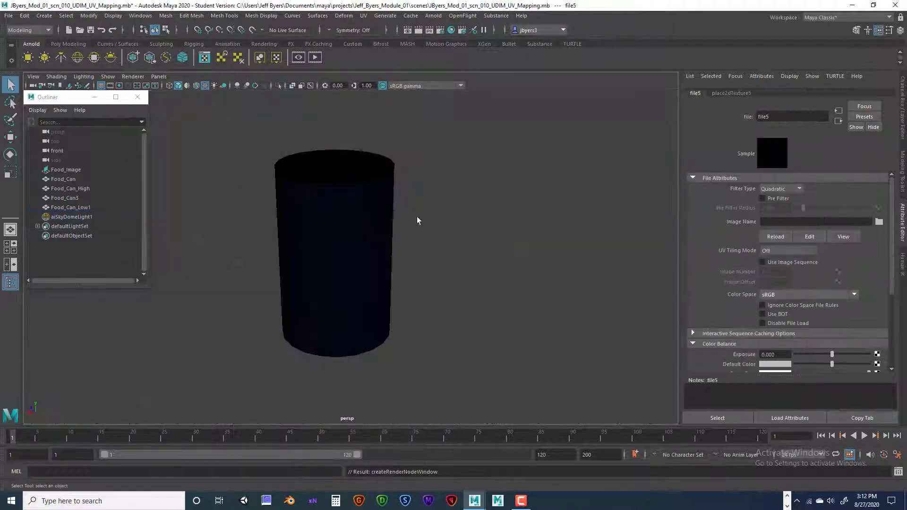
Set the file texture's Filter Type to Off and load small_cathedral_02_2k.hdr from sourceimages as its image
click(799, 189)
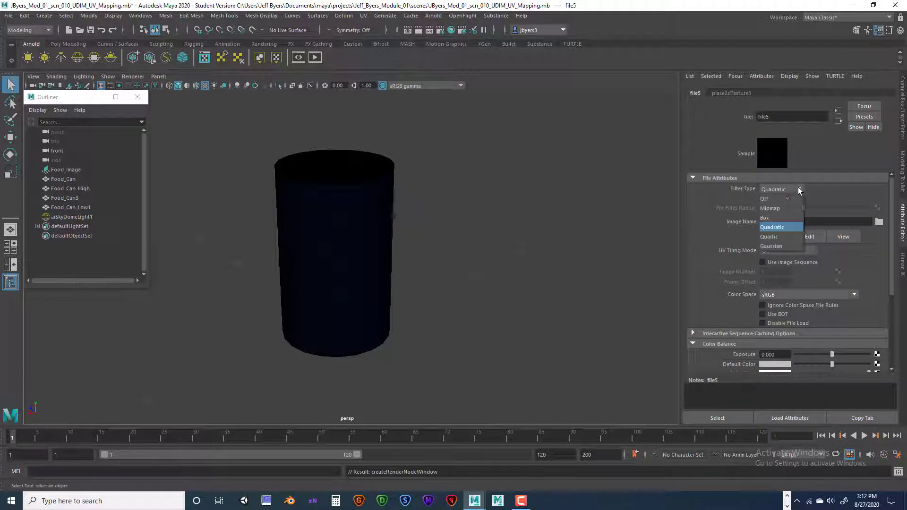
click(775, 199)
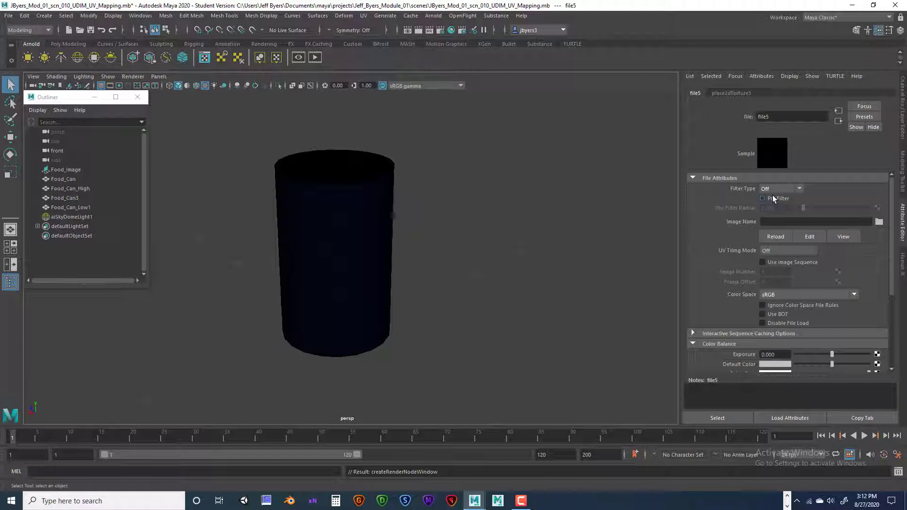
click(877, 223)
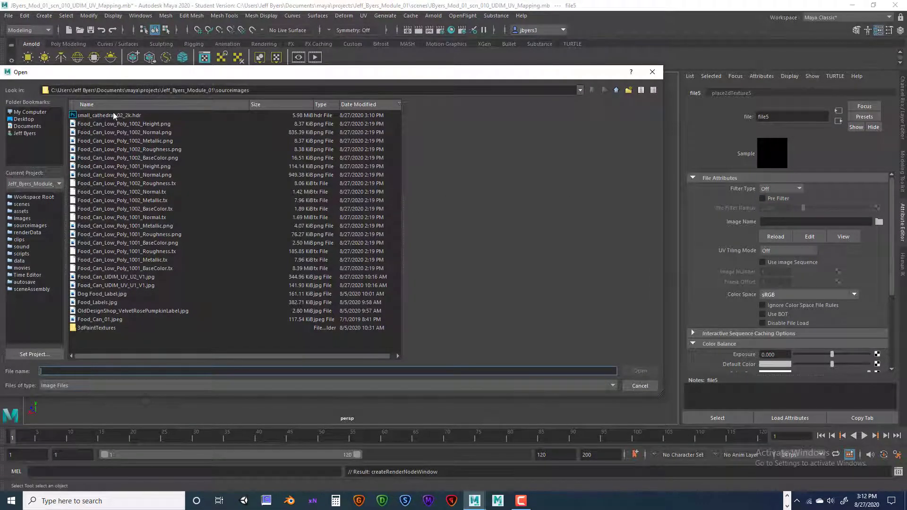
click(114, 116)
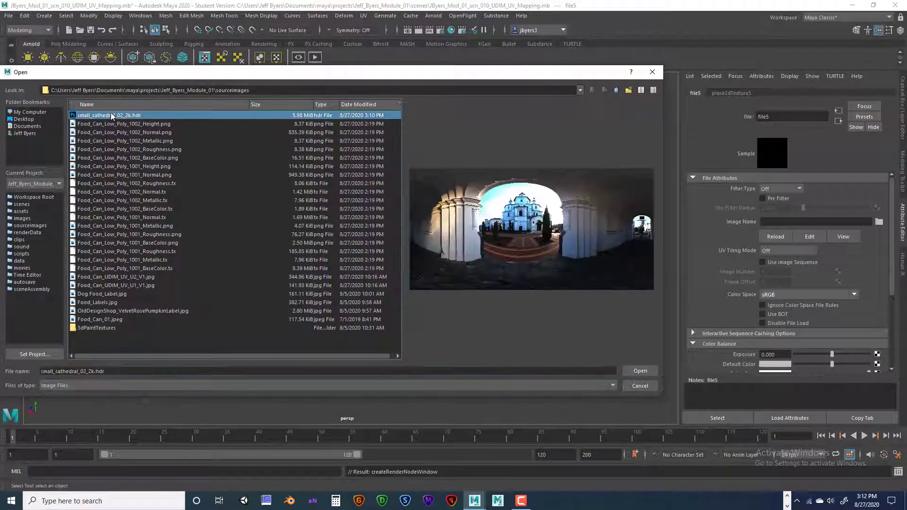
click(638, 370)
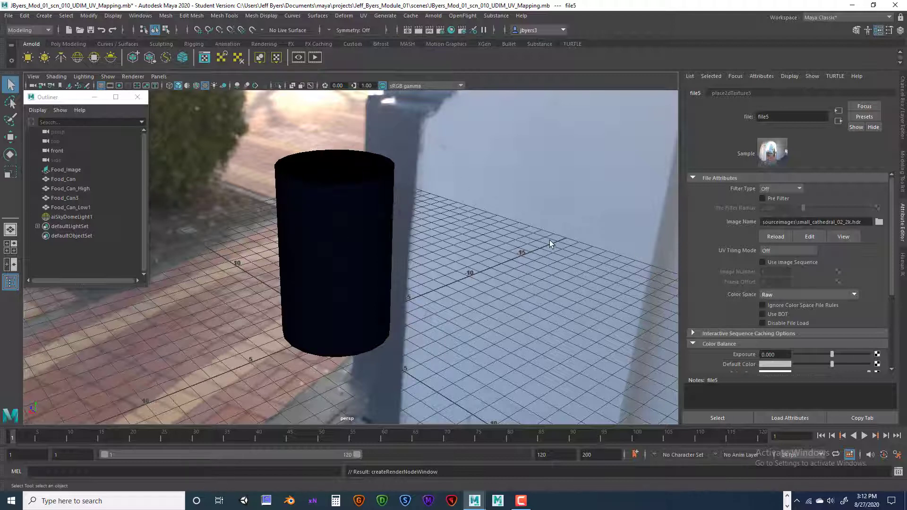
Check the HDR file texture's Color Space and Color Balance settings
click(849, 295)
click(854, 333)
scroll(821, 313, down, 4)
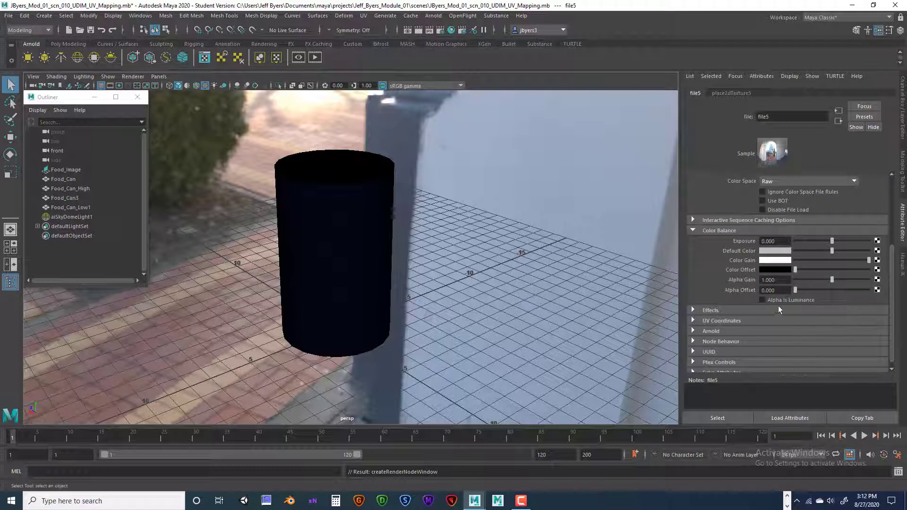
scroll(831, 298, up, 4)
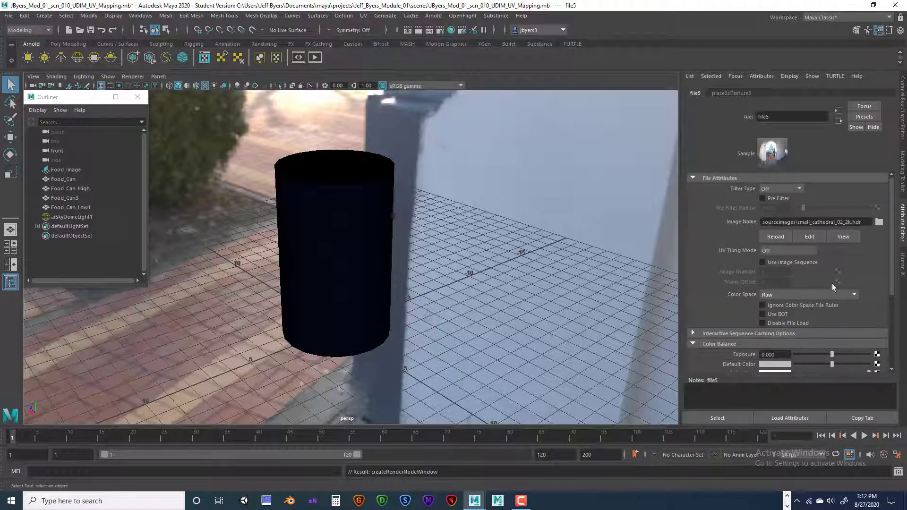
Render the current view with Arnold, inspect the can's reflections up close, and close the render
click(418, 29)
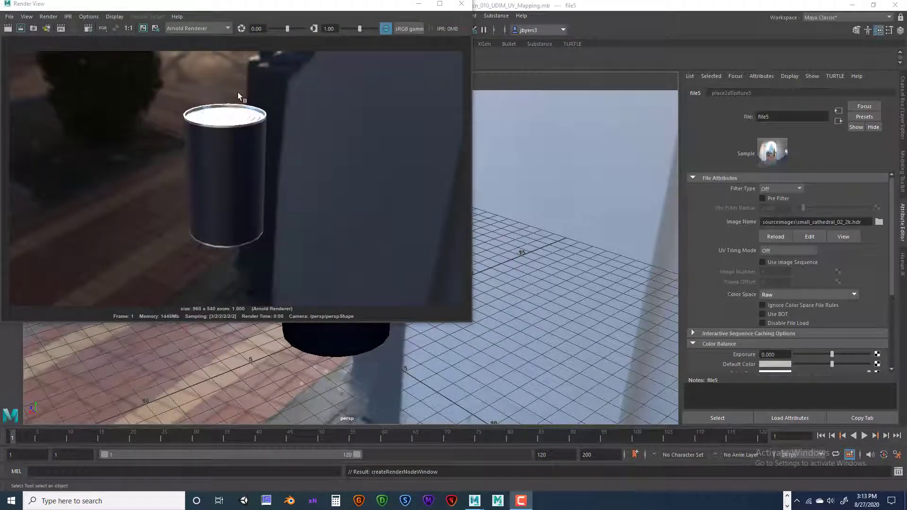
scroll(230, 132, up, 3)
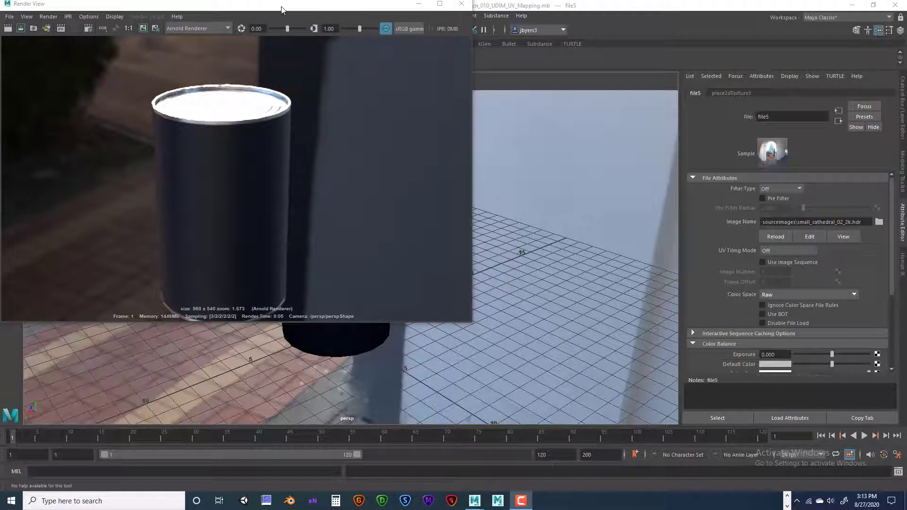
click(461, 4)
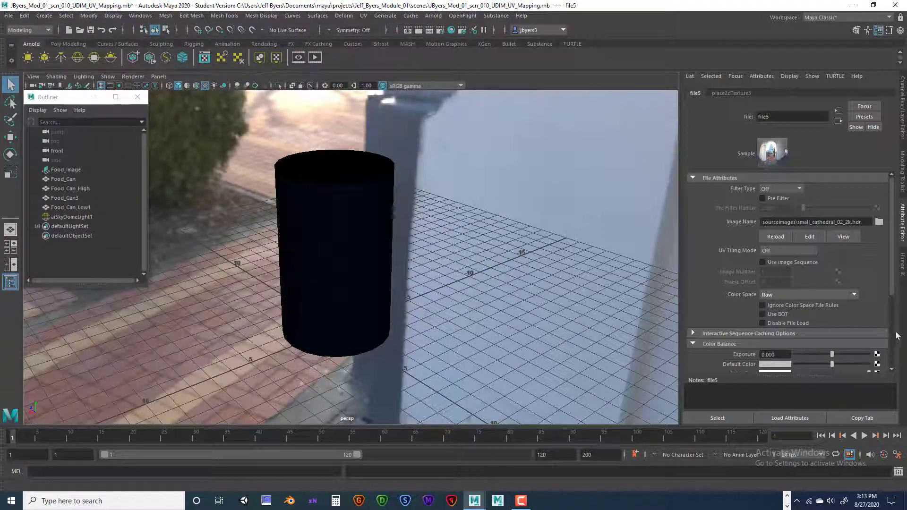
Set the Camera visibility of aiSkyDomeLight1 to 0, render the current view with Arnold, and close the render
scroll(862, 291, down, 5)
click(576, 271)
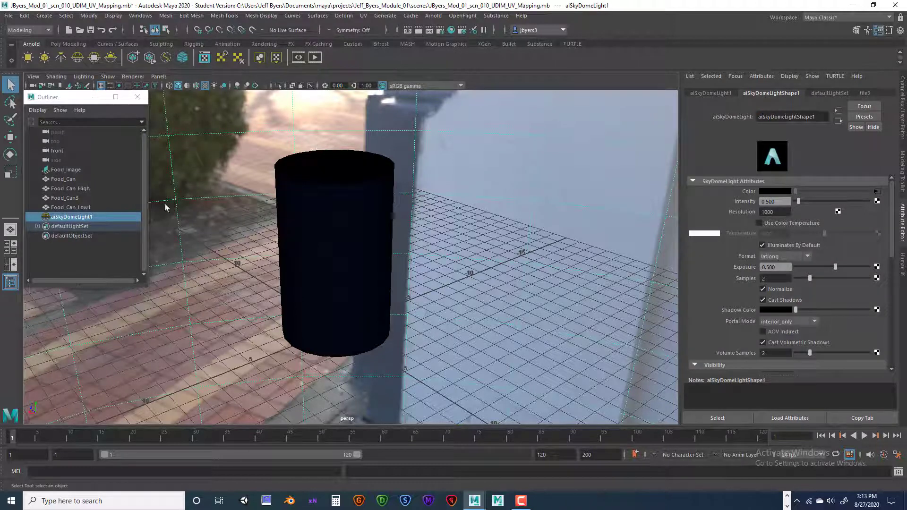
click(76, 216)
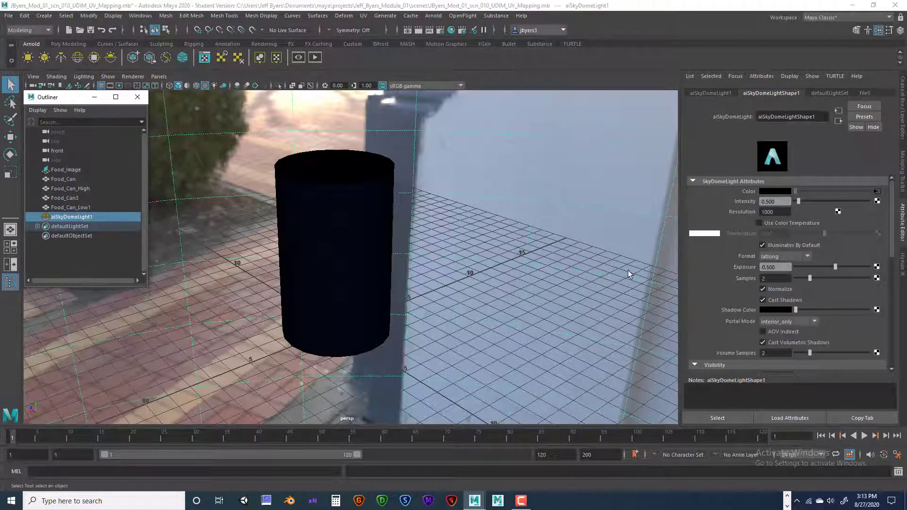
scroll(835, 287, down, 4)
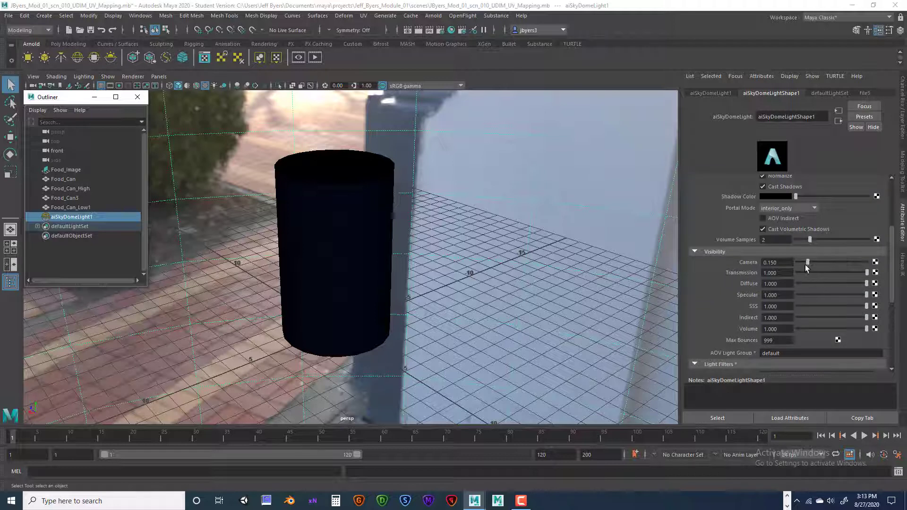
drag(805, 266, 795, 262)
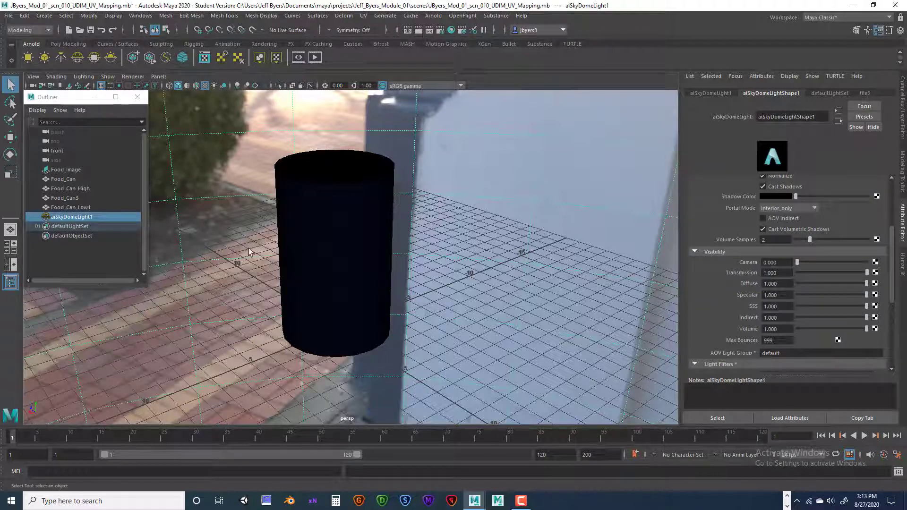
drag(799, 263, 791, 264)
click(419, 30)
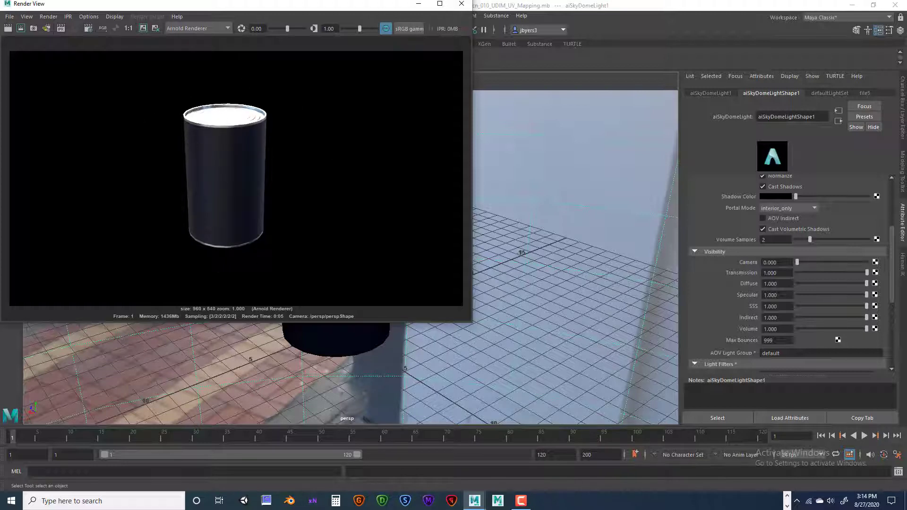
click(462, 3)
Render the can with Arnold from a closer view that has the iron gate behind it
alt+right_drag(470, 253, 520, 253)
alt+drag(520, 253, 628, 242)
alt+drag(550, 257, 524, 235)
scroll(825, 270, up, 5)
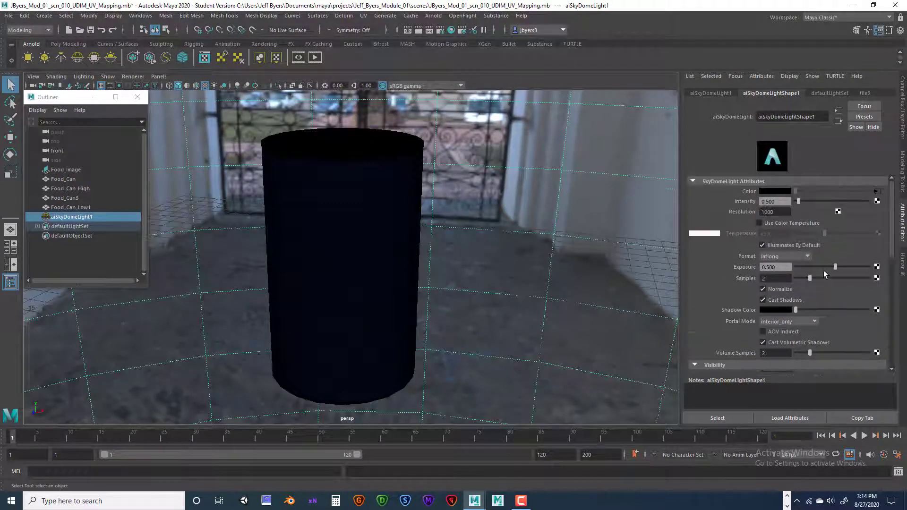
scroll(807, 266, down, 4)
scroll(806, 266, up, 4)
click(418, 29)
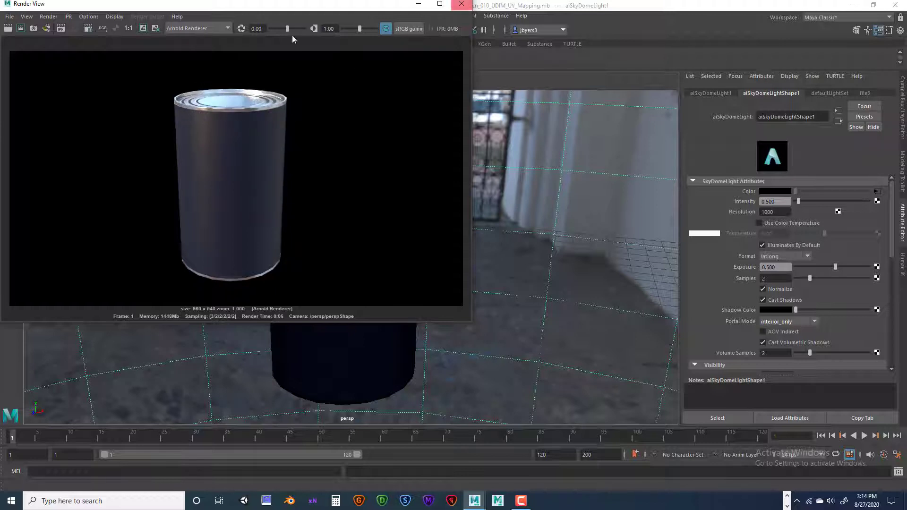
Keep the rendered image in the Render View, compare it with the other stored render, and close the window
drag(170, 4, 212, 30)
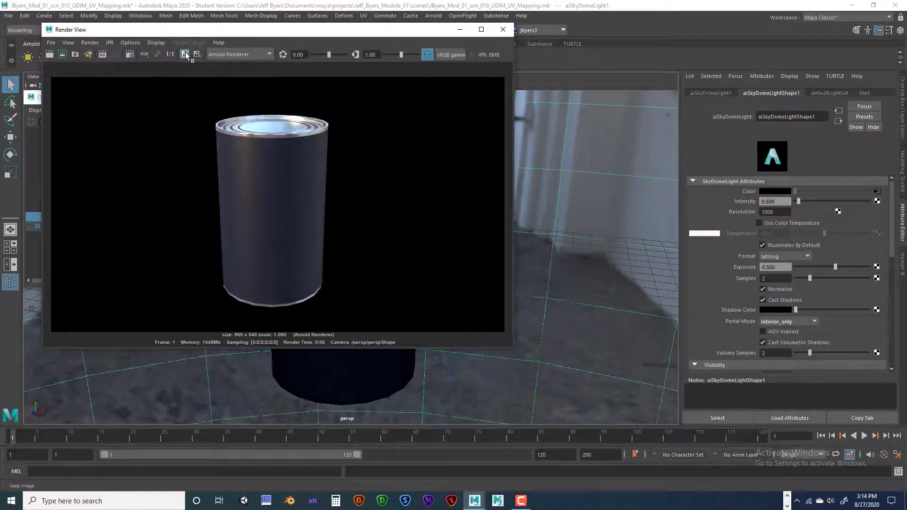
click(185, 54)
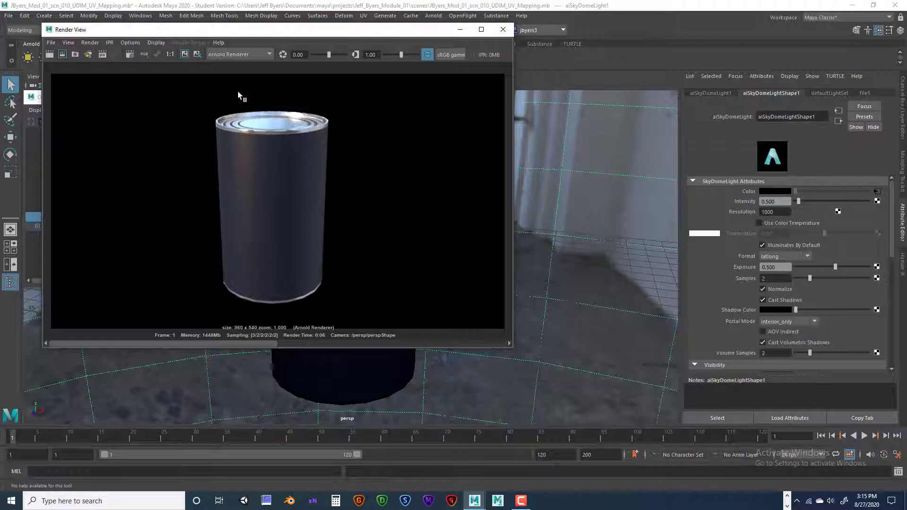
click(183, 53)
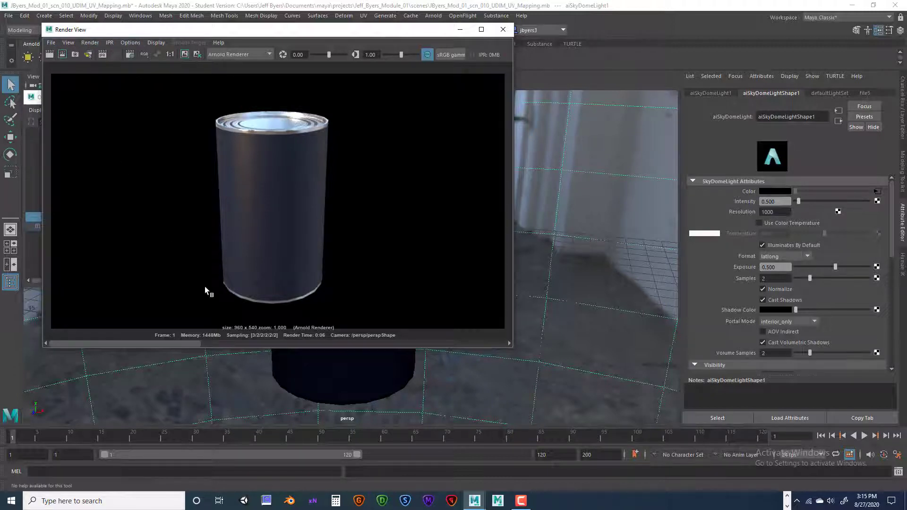
drag(192, 343, 104, 320)
click(503, 29)
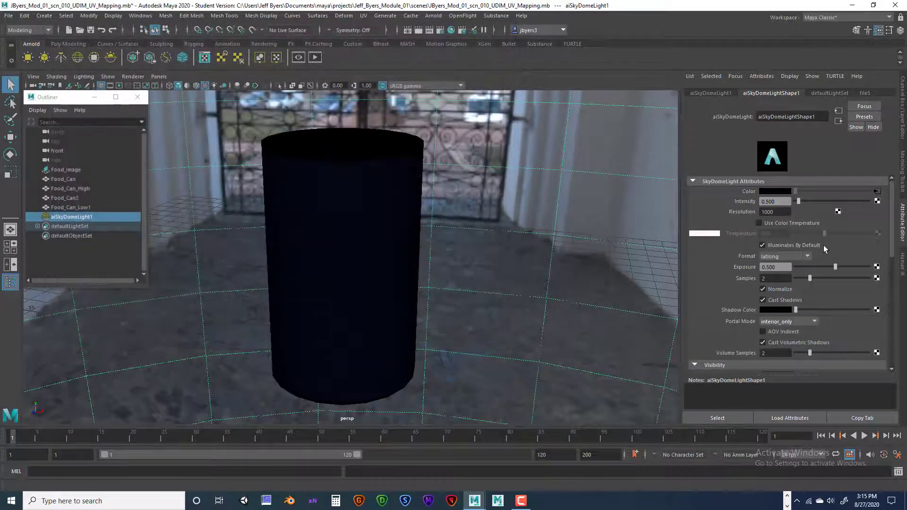
Set both the Intensity and the Exposure of aiSkyDomeLight1 to 0.25
double_click(766, 201)
text(1)
key(Return)
double_click(762, 267)
text(.25)
key(Return)
double_click(780, 268)
double_click(777, 201)
drag(526, 149, 561, 193)
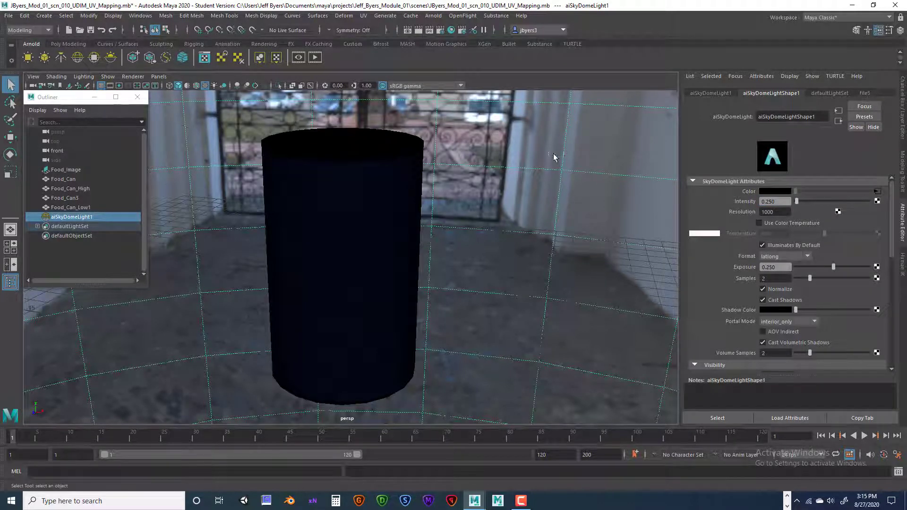
Set the skydome light's Resolution to 2000, render the can from a higher angle, and close the render
click(763, 212)
text(2000)
key(Return)
alt+drag(465, 173, 463, 186)
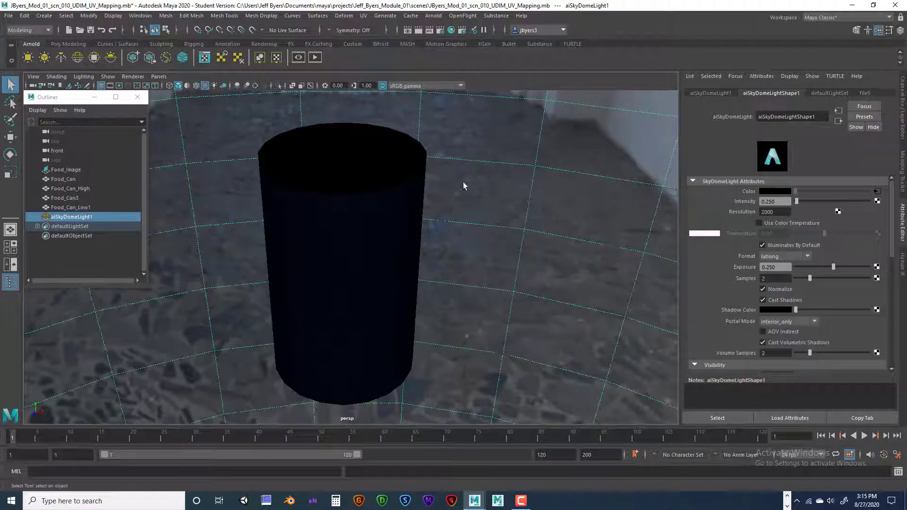
click(418, 29)
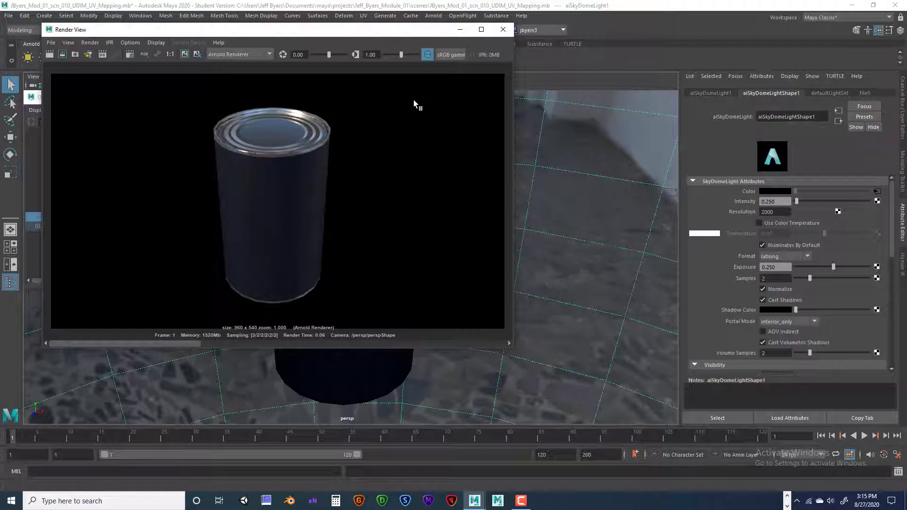
click(503, 29)
Create a polygon plane beneath the can and scale it up uniformly beyond the grid as a floor
click(299, 215)
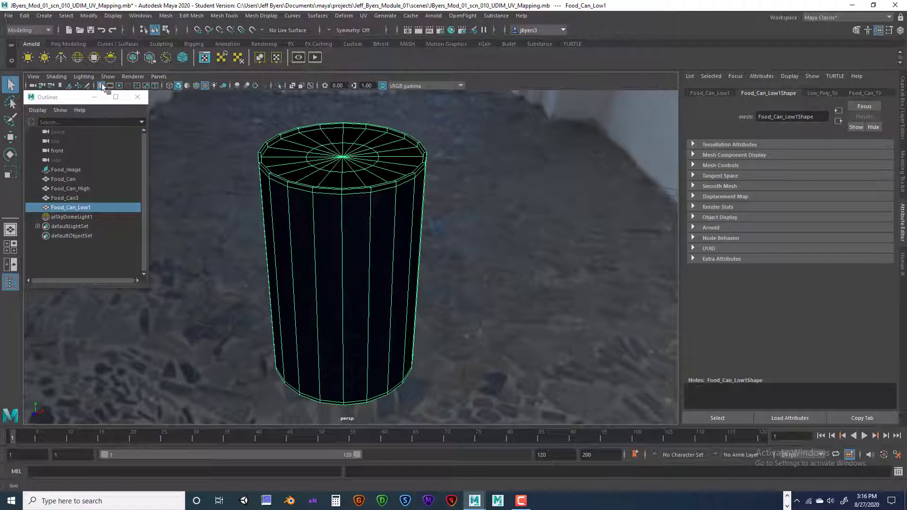
click(69, 44)
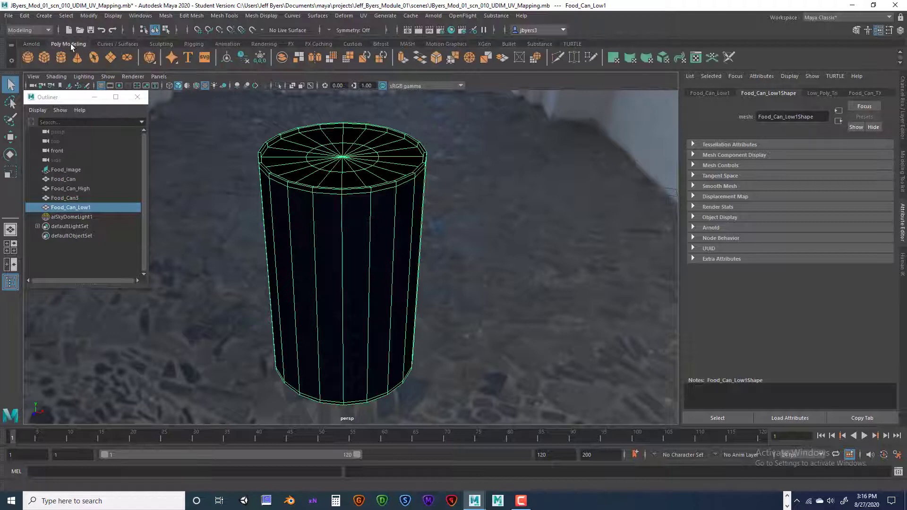
click(109, 55)
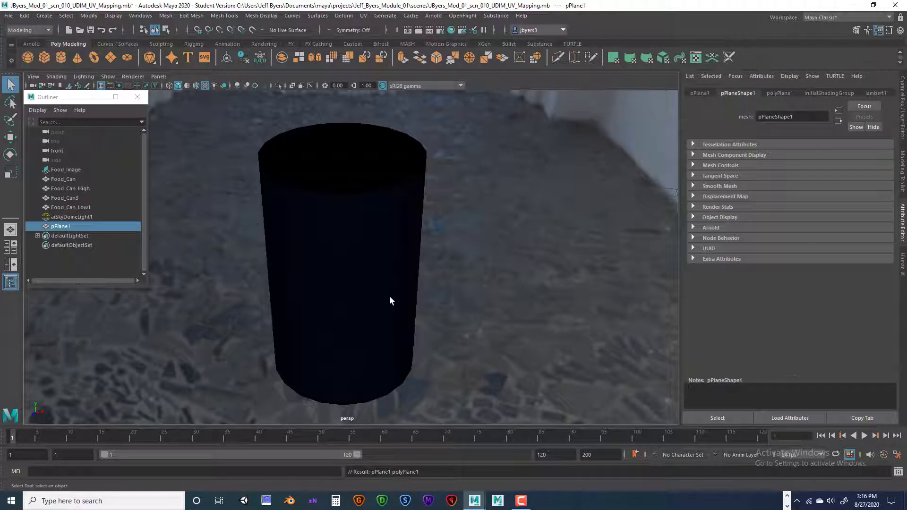
key(r)
drag(344, 356, 484, 279)
scroll(480, 283, down, 4)
drag(348, 309, 480, 263)
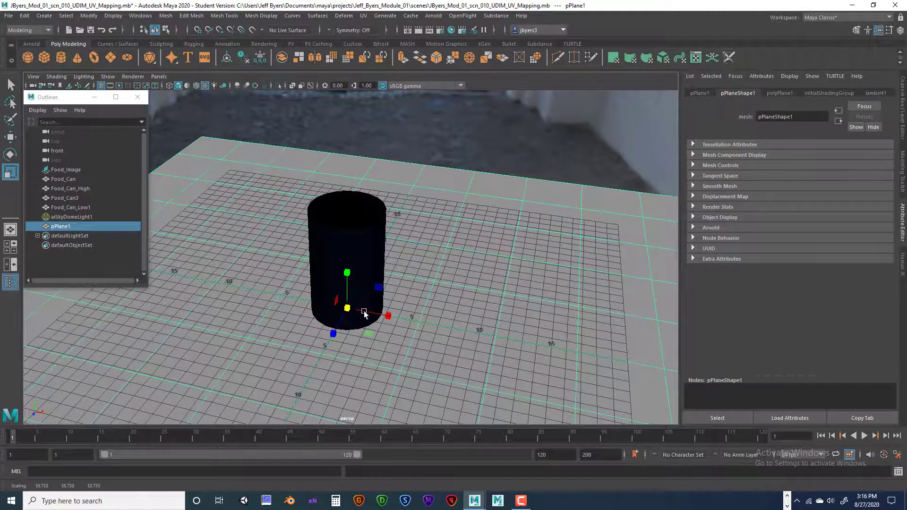
drag(349, 307, 390, 307)
alt+drag(462, 281, 447, 271)
Assign a new Arnold aiStandardSurface material to the floor plane
right_drag(447, 270, 442, 483)
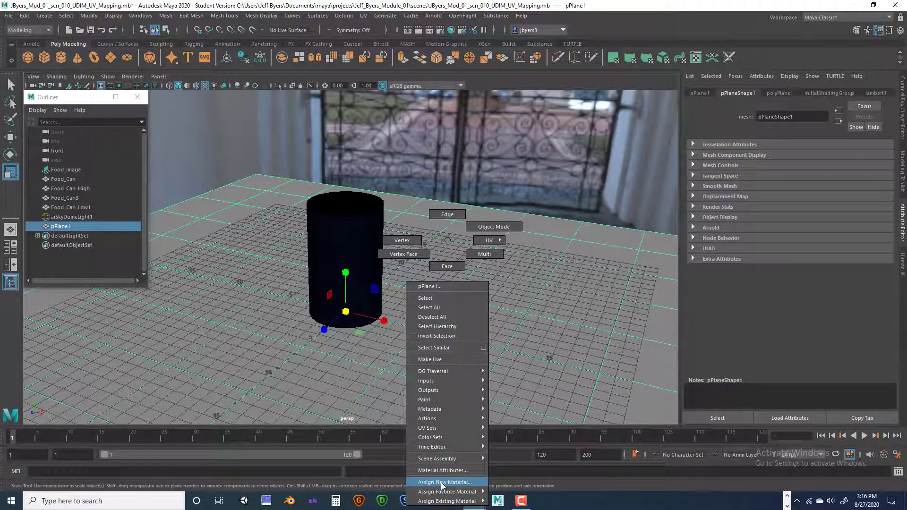
right_drag(442, 483, 442, 483)
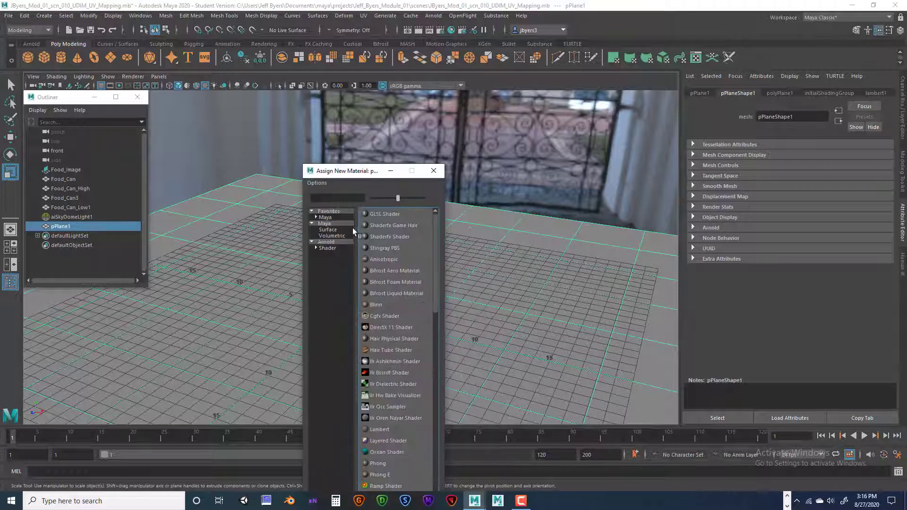
click(324, 248)
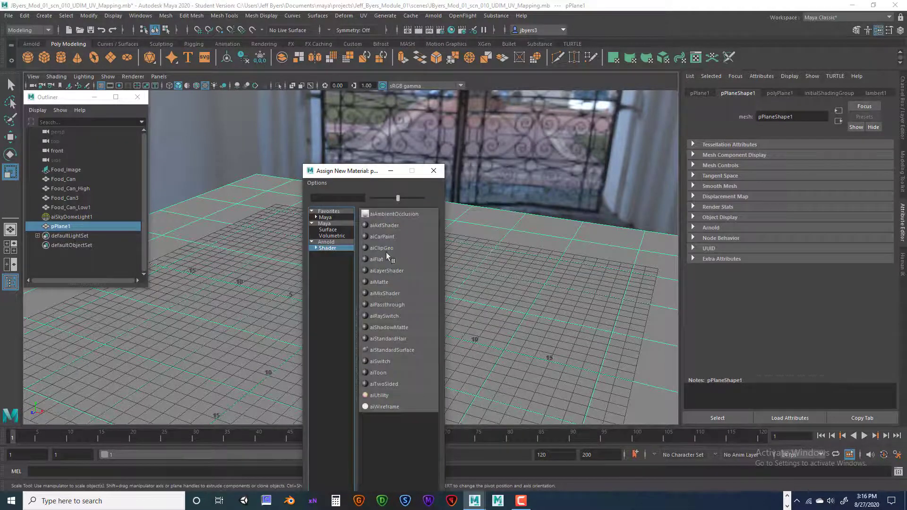
click(399, 350)
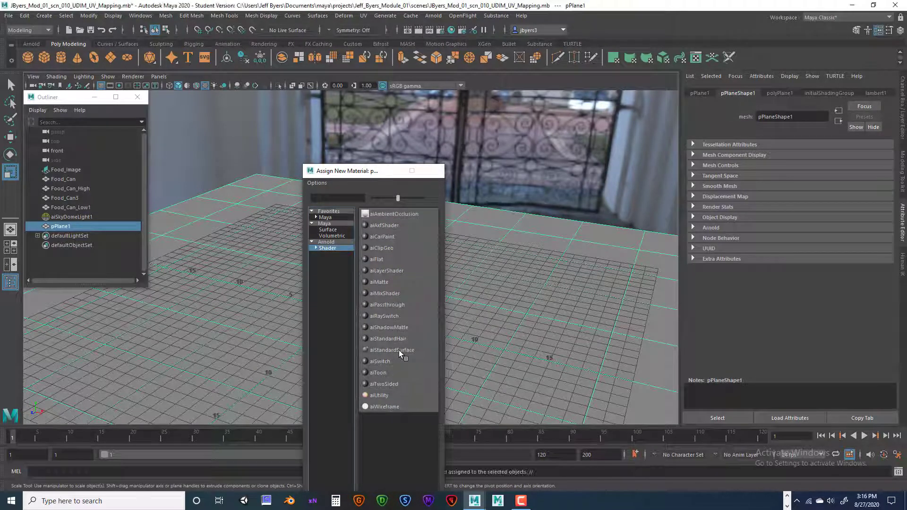
Change the Base Color of the floor's aiStandardSurface material to a pale cyan
scroll(799, 215, up, 5)
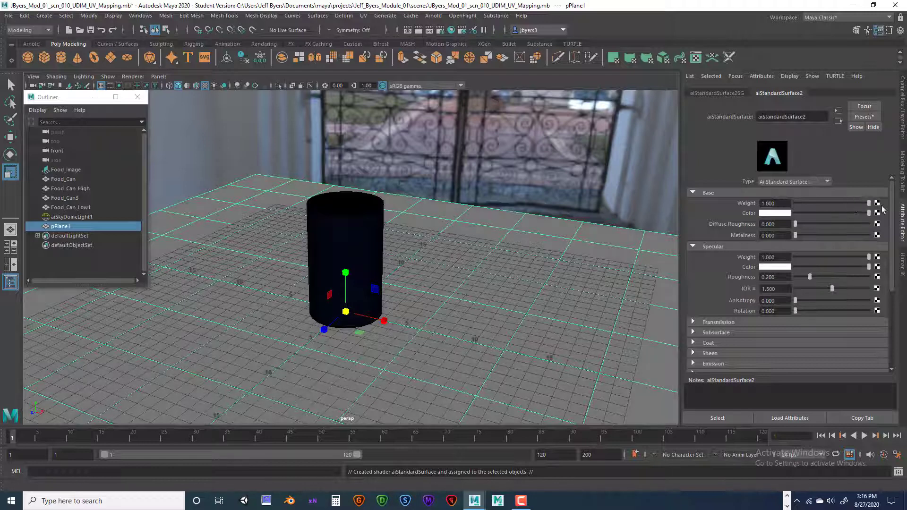
click(783, 212)
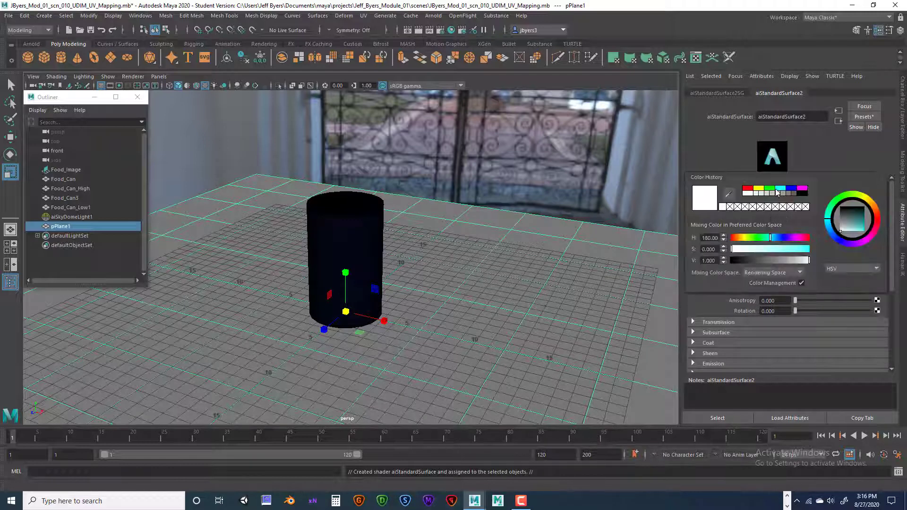
click(854, 230)
drag(853, 228, 853, 228)
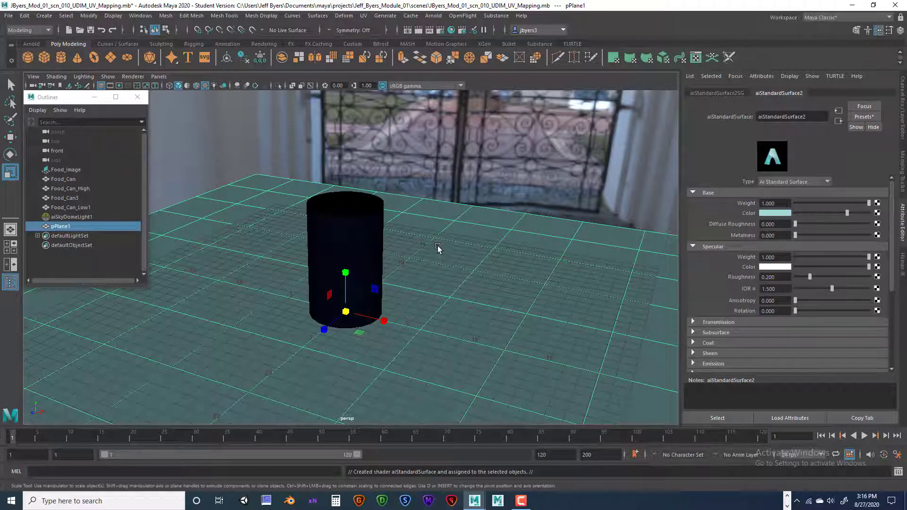
Render the can on the floor plane from a closer, raised view, keep the image, and compare it with the stored renders
alt+drag(435, 243, 440, 244)
scroll(447, 243, up, 4)
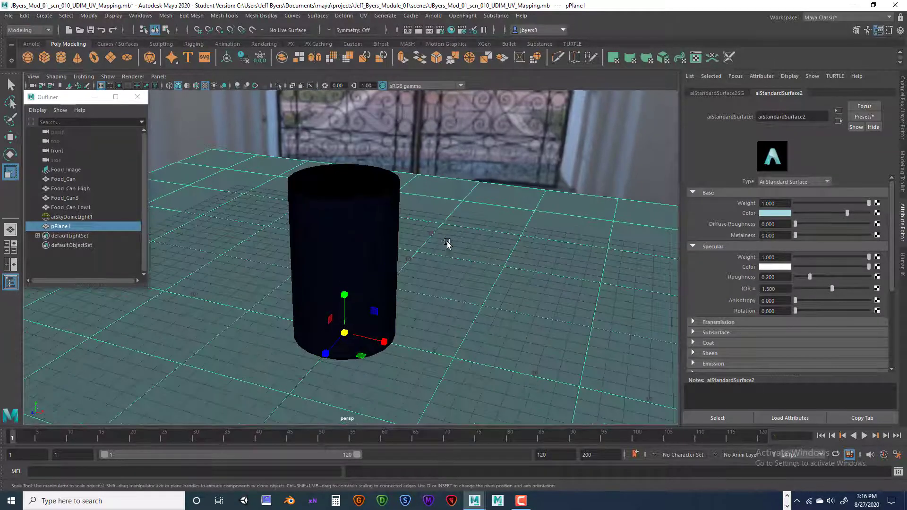
scroll(477, 225, up, 5)
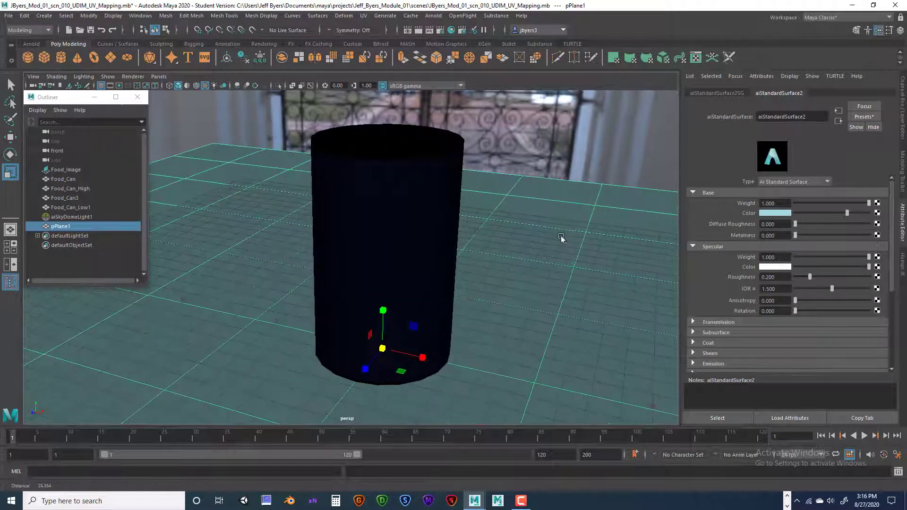
alt+drag(500, 222, 461, 142)
click(425, 32)
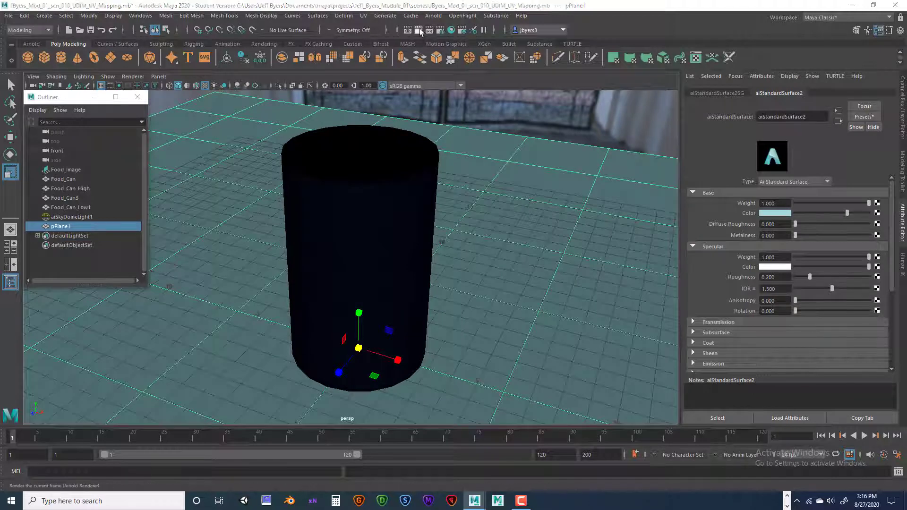
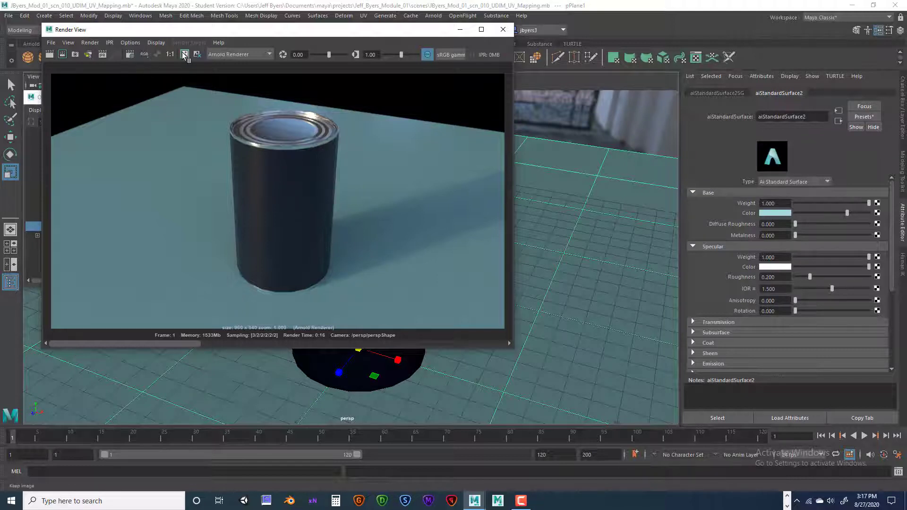
mouse_move(155, 340)
mouse_down()
mouse_move(487, 335)
mouse_move(155, 330)
mouse_move(495, 332)
mouse_move(148, 325)
mouse_up()
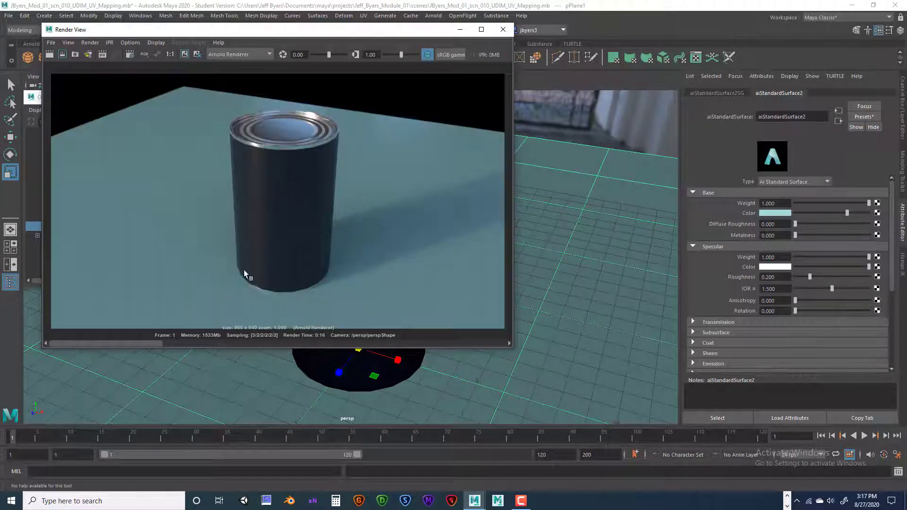
drag(415, 32, 416, 42)
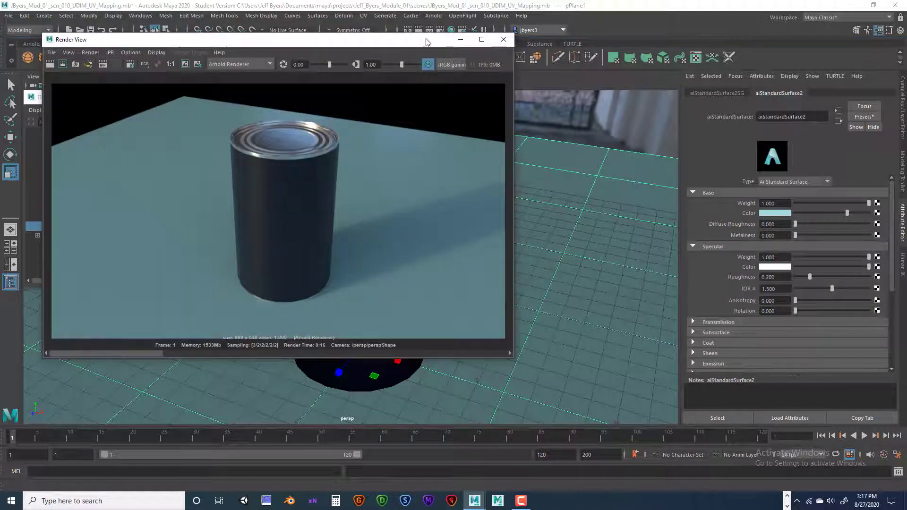